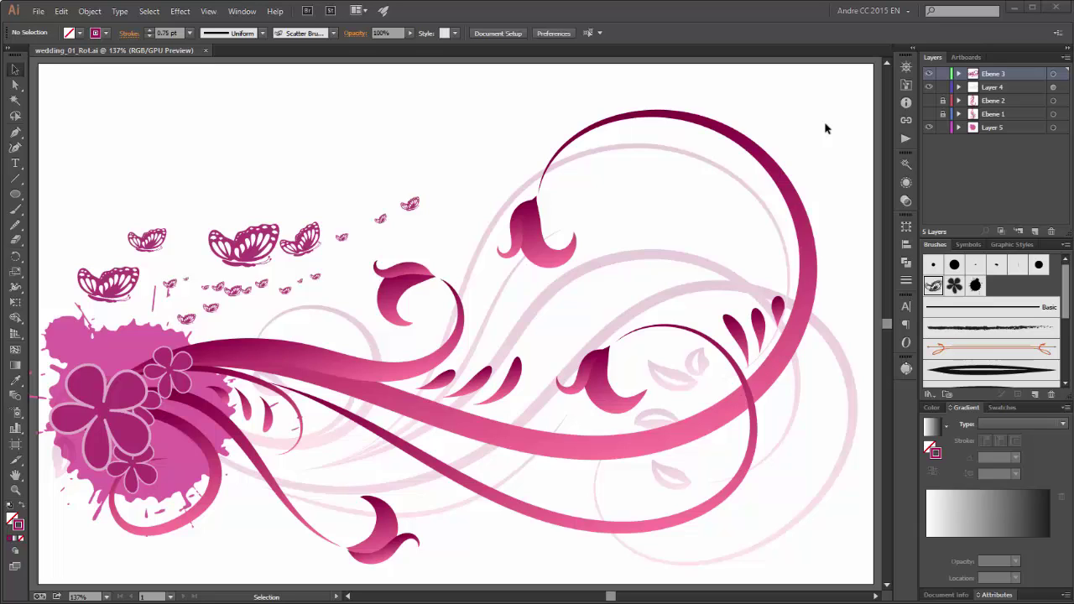
left_click(906, 86)
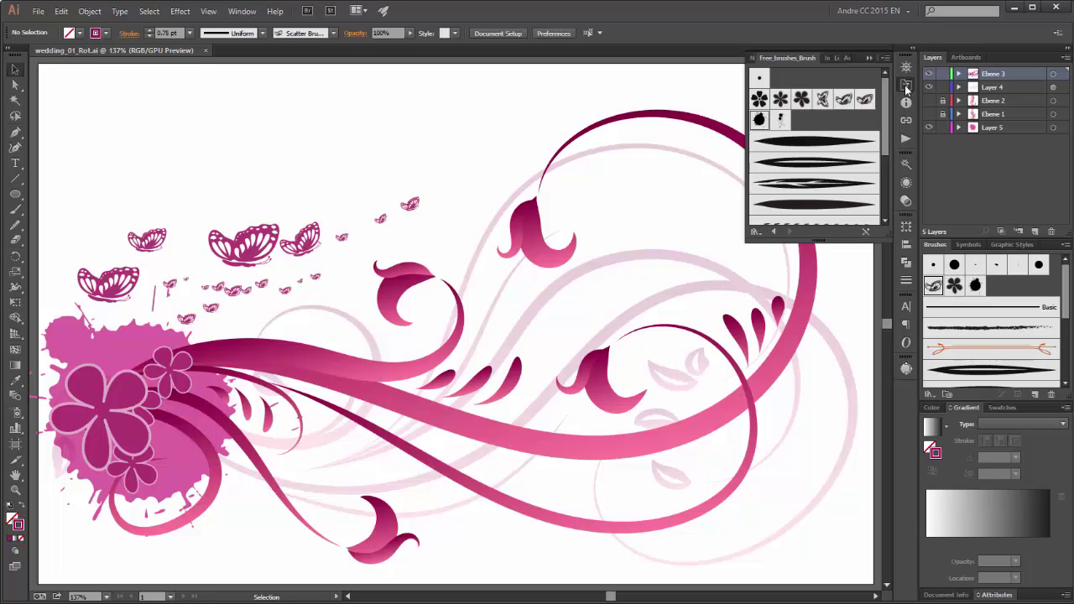
left_click(870, 58)
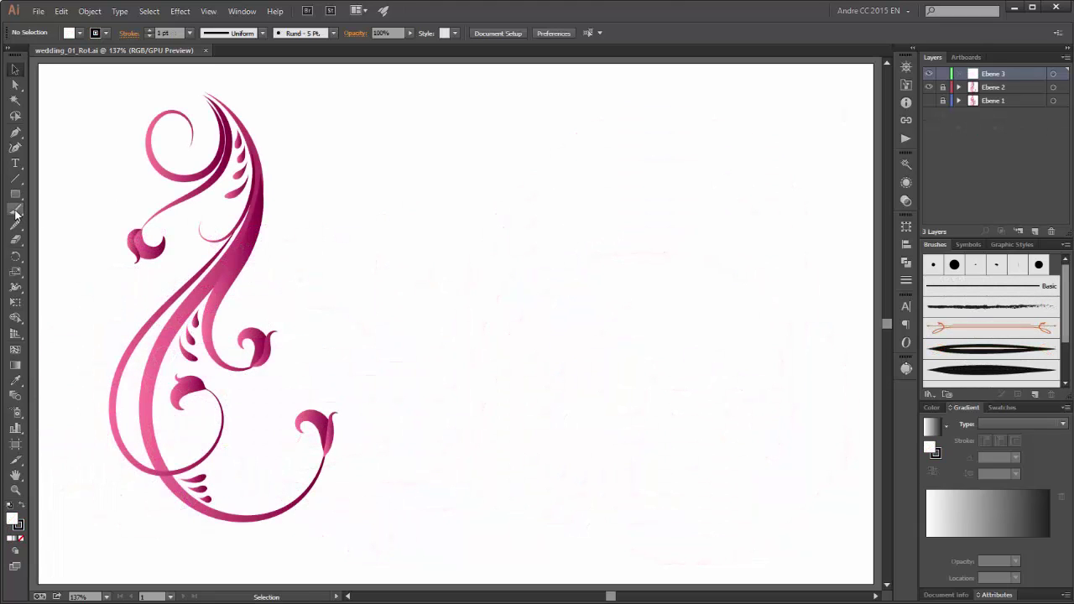
Step: Activate the Paintbrush tool, check its fidelity and path-editing options, and accept them
left_click(15, 213)
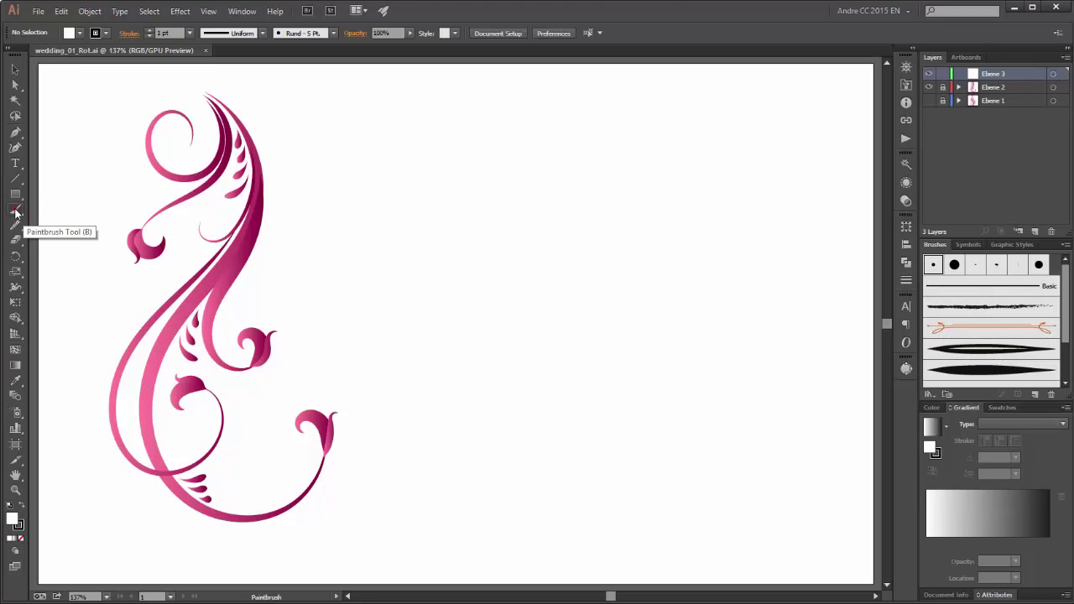
double_click(16, 211)
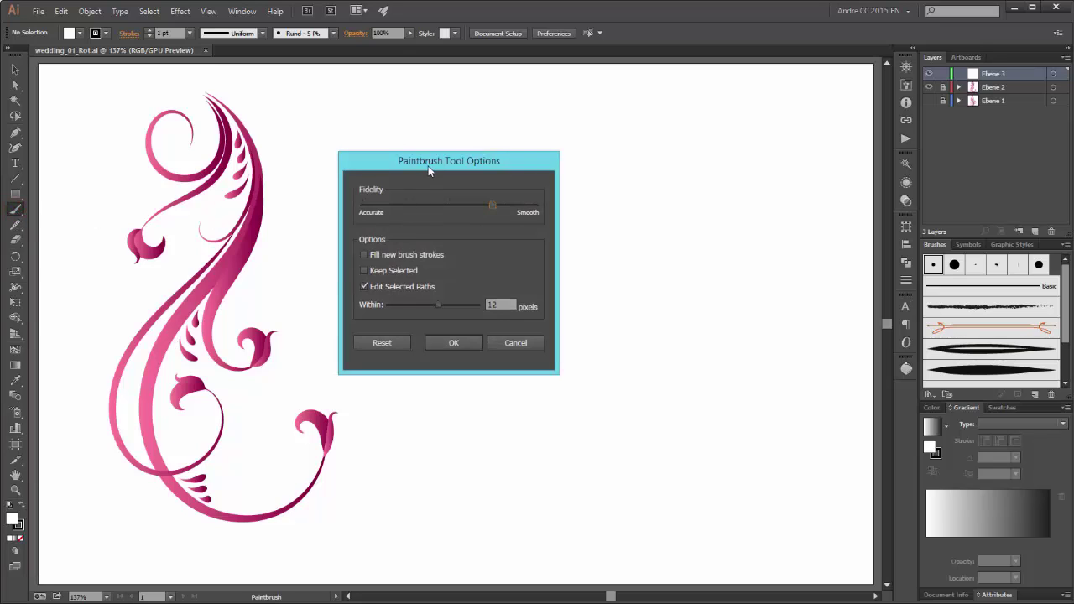
left_click_drag(429, 169, 457, 171)
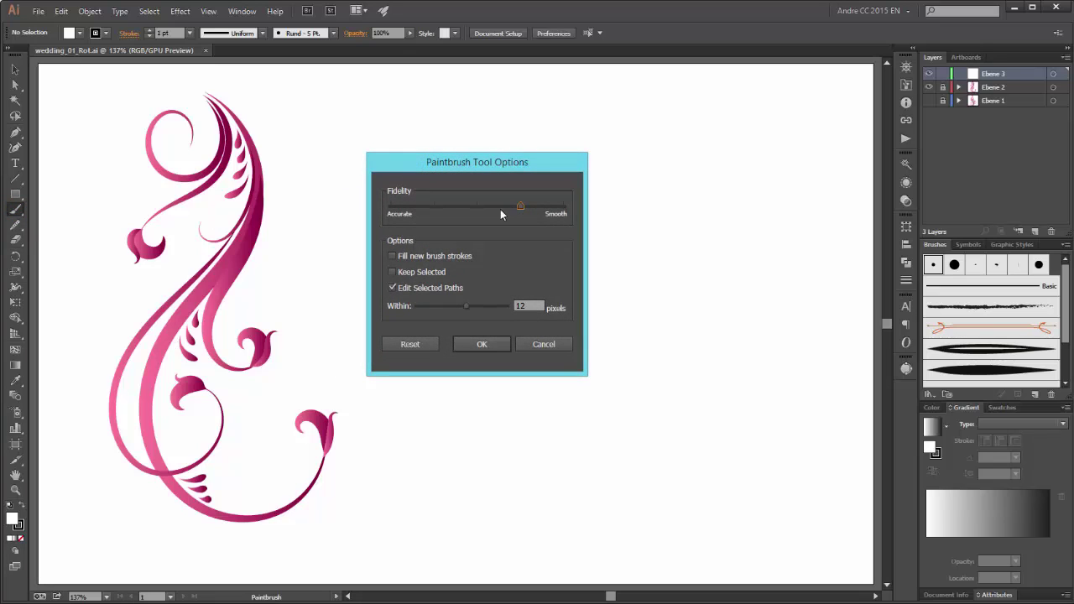
left_click(488, 345)
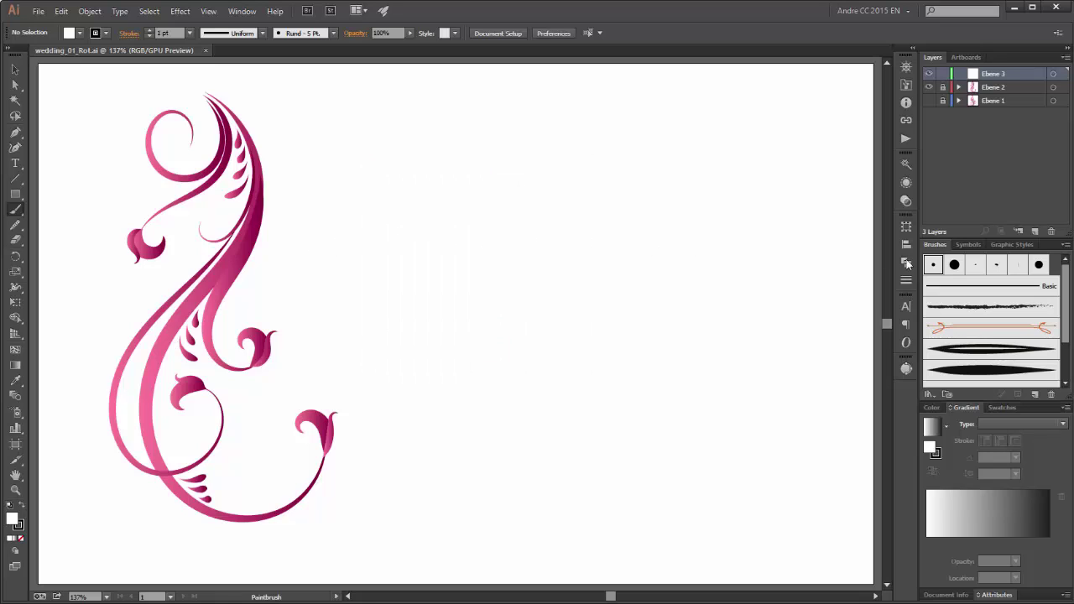
Step: Load the Free_brushes_Brush library and choose its first solid brush tapered at both ends
left_click(930, 394)
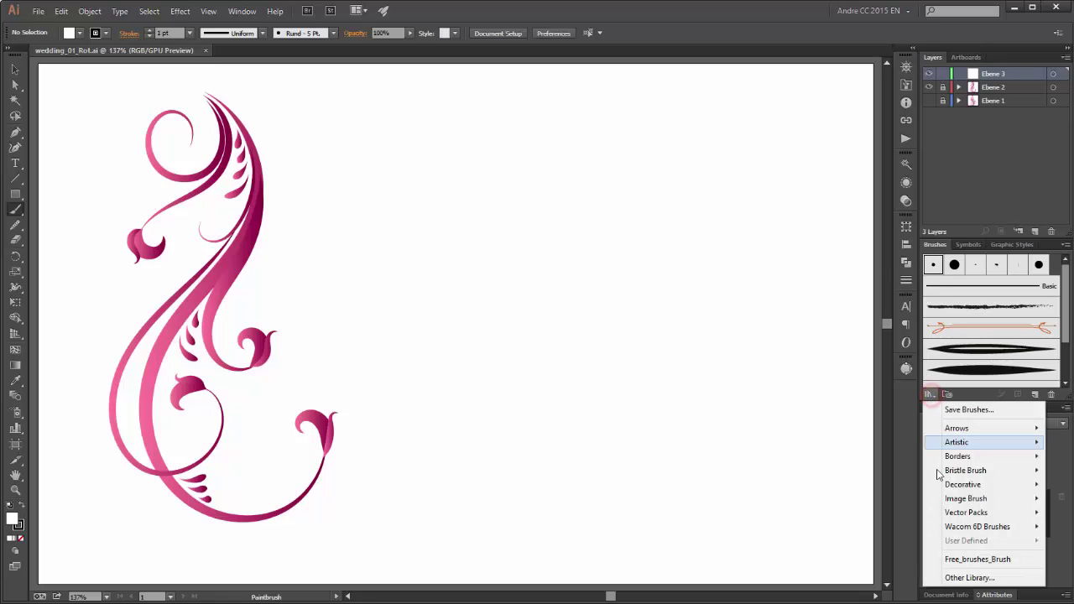
left_click(978, 559)
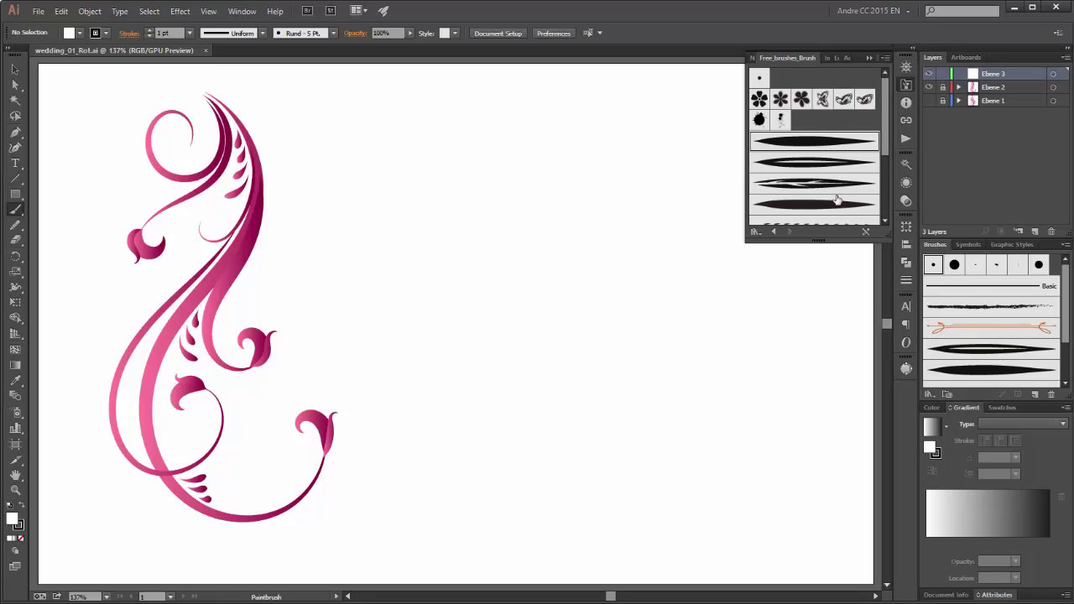
left_click(814, 142)
left_click(870, 63)
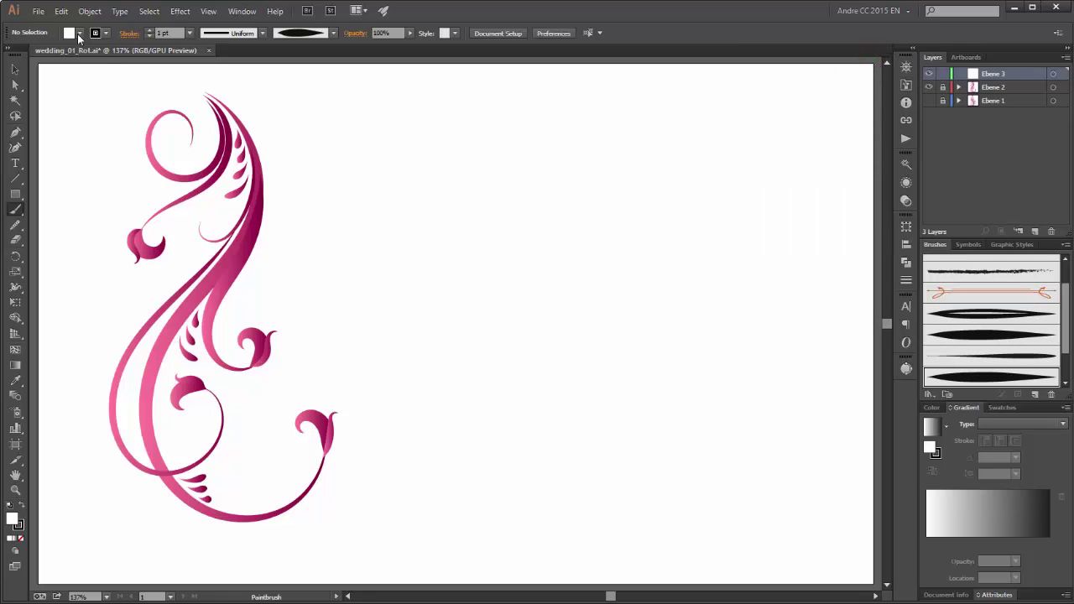
Step: Set the fill to None and the stroke colour to black for new brush strokes
left_click(79, 34)
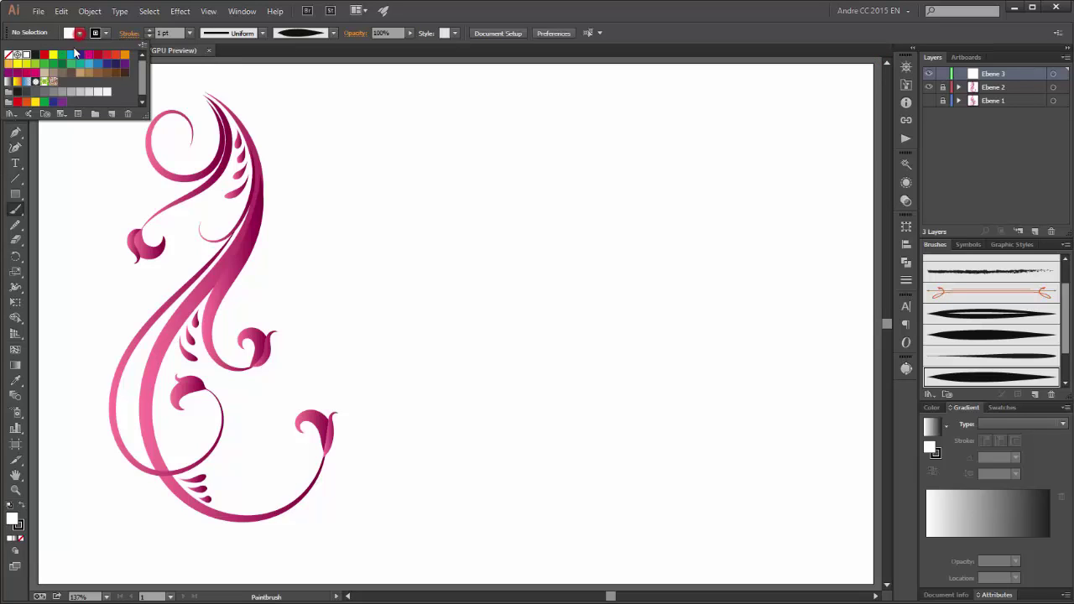
left_click(8, 56)
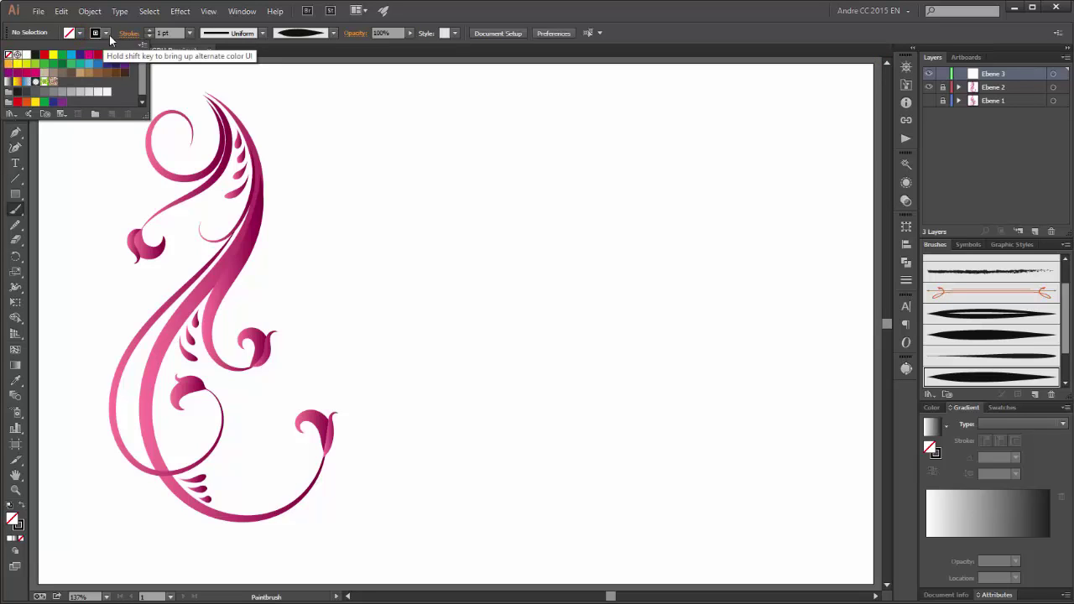
left_click(107, 34)
left_click(107, 33)
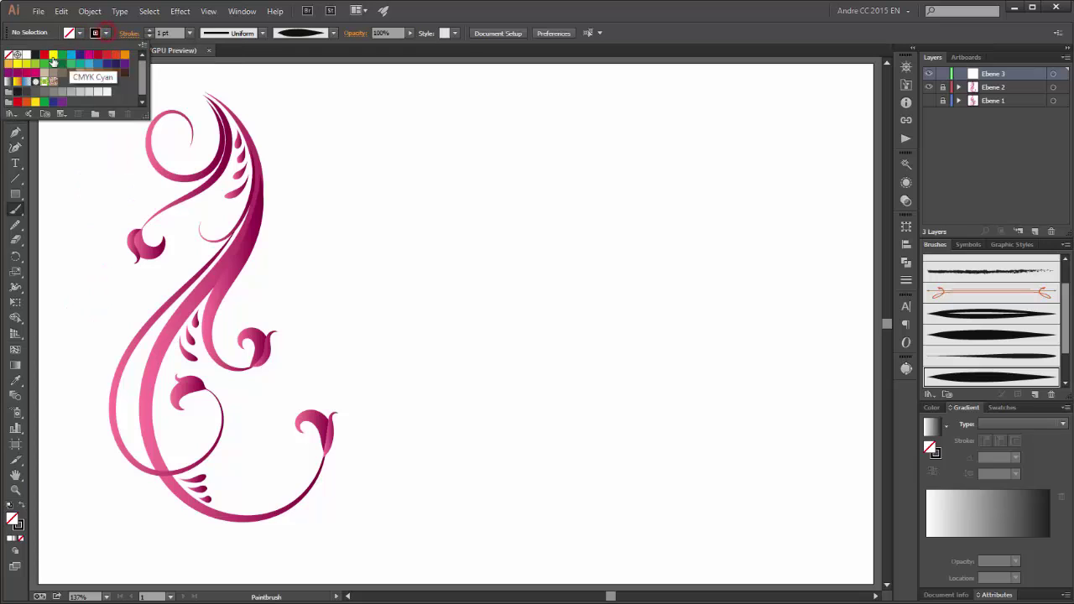
left_click(34, 56)
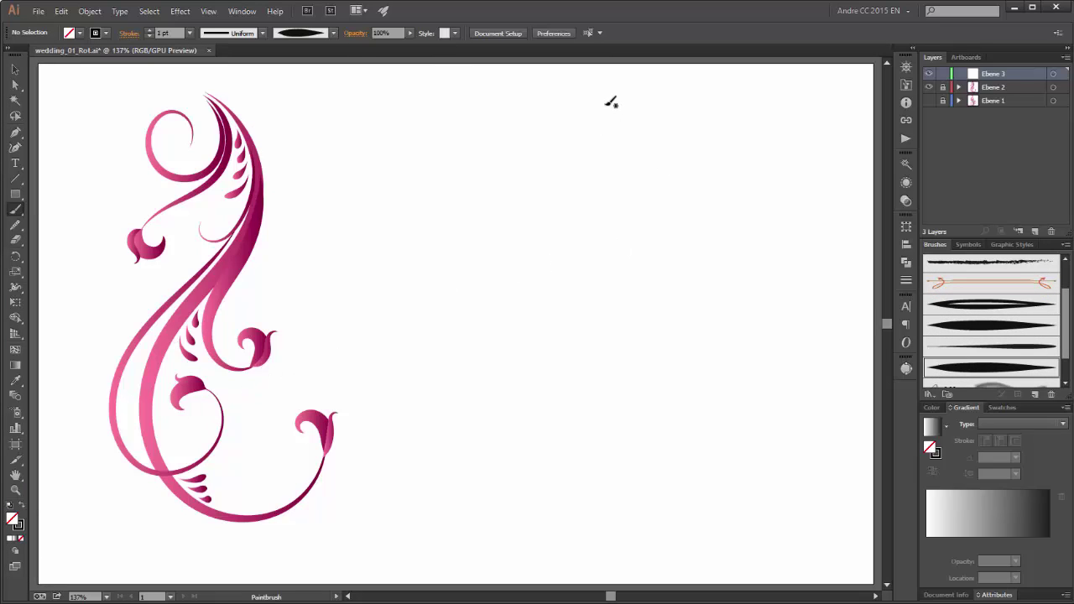
Step: Paint a long S-shaped main stem beside the pink ornament, hooking up at its lower end
mouse_move(599, 94)
left_mouse_down()
mouse_move(623, 149)
mouse_move(621, 185)
mouse_move(539, 347)
mouse_move(525, 400)
mouse_move(539, 467)
mouse_move(567, 503)
mouse_move(617, 518)
left_mouse_up()
mouse_move(690, 480)
left_mouse_down()
mouse_move(702, 437)
mouse_move(676, 382)
left_mouse_up()
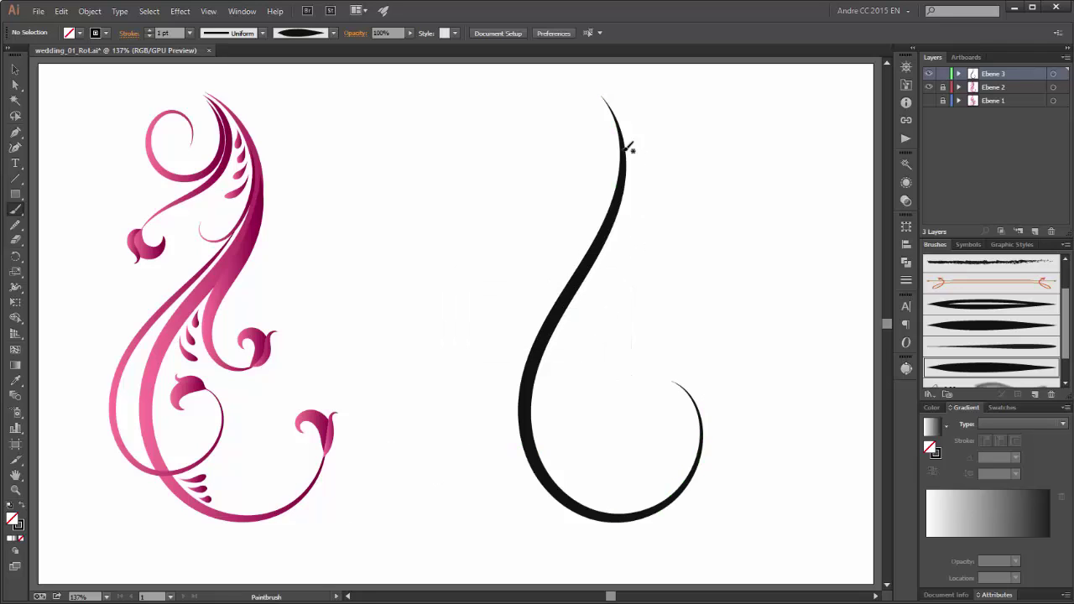
mouse_move(625, 130)
left_mouse_down()
mouse_move(623, 228)
mouse_move(582, 347)
mouse_move(630, 340)
left_mouse_up()
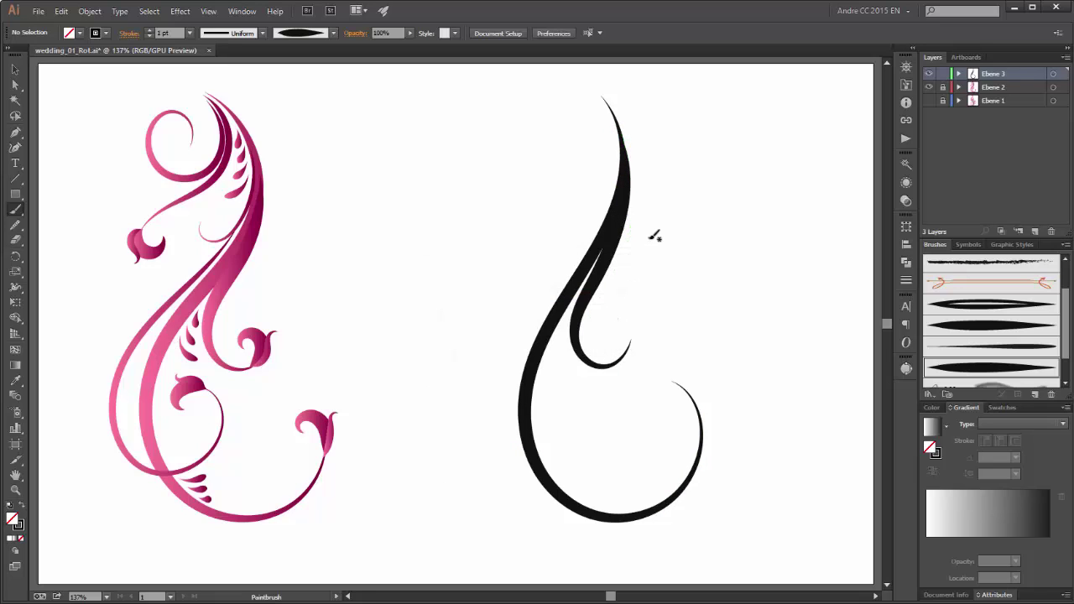
key("v")
key("ctrl+z")
key("b")
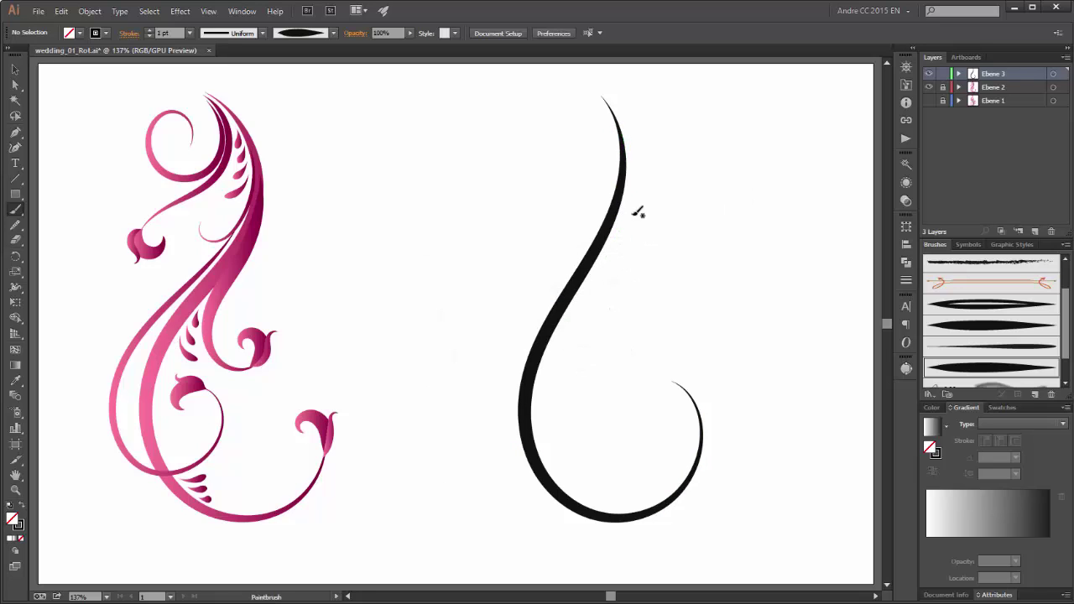
Step: Paint a short side branch along the main stem's upper part, curling outward about halfway down
left_click_drag(622, 137, 624, 207)
left_click_drag(640, 316, 642, 317)
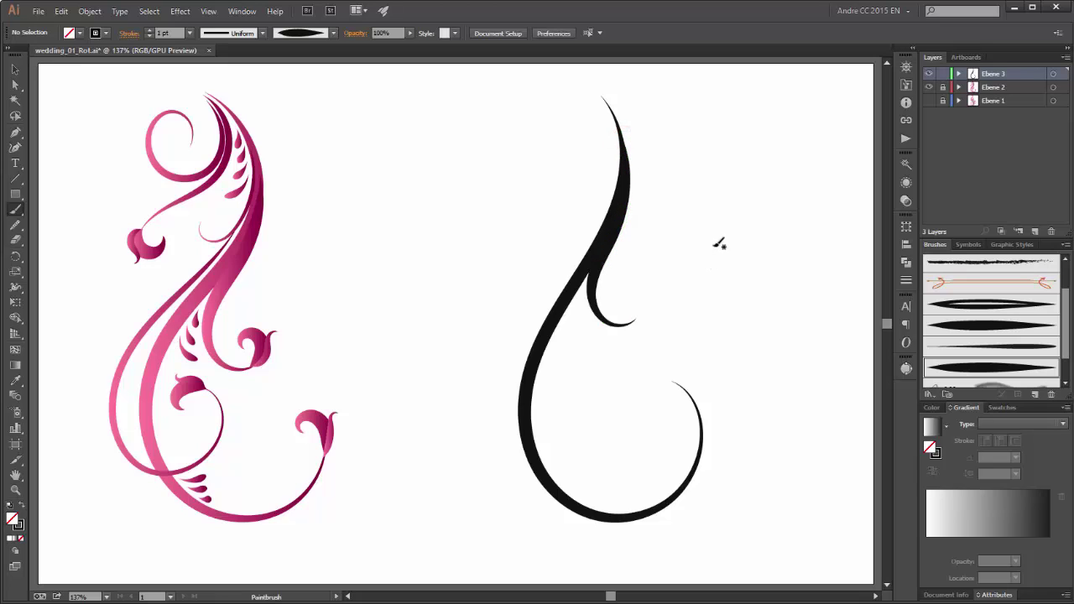
Step: Set the stroke weight to 0.5 pt and paint a sweeping branch and a spiral curl from the main stem's upper tip
left_click(189, 34)
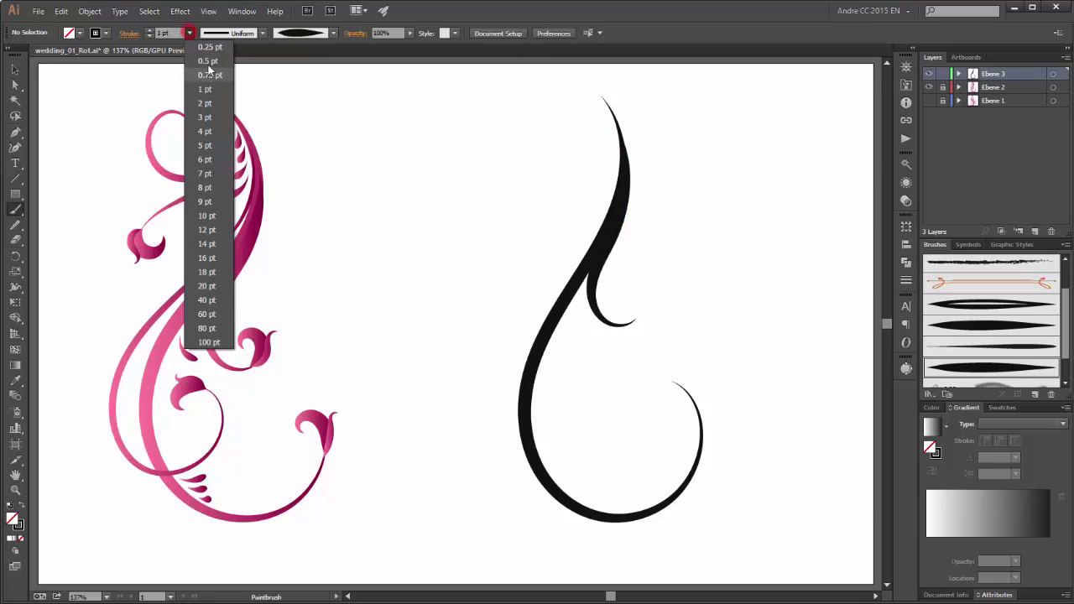
left_click(206, 64)
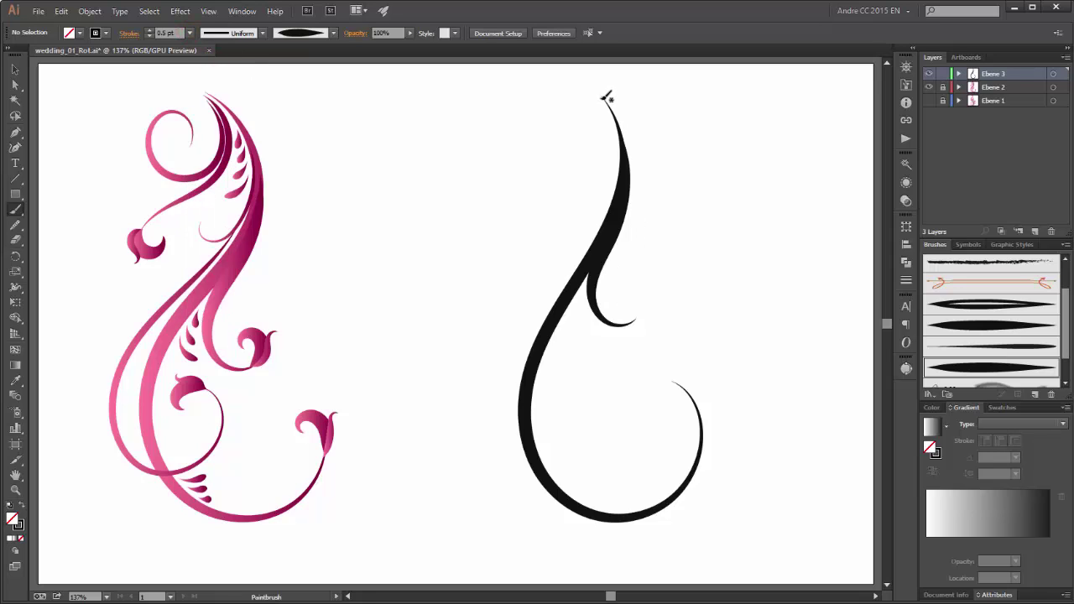
left_click_drag(605, 98, 613, 150)
left_click_drag(534, 210, 506, 231)
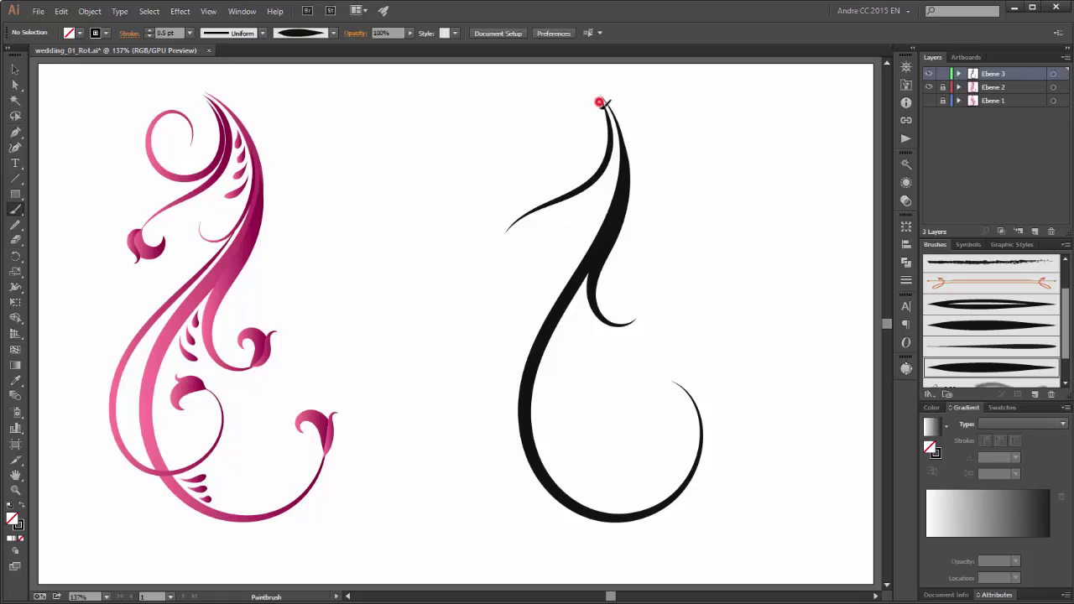
mouse_move(599, 103)
left_mouse_down()
mouse_move(601, 148)
mouse_move(571, 172)
left_mouse_up()
left_click_drag(569, 119, 574, 142)
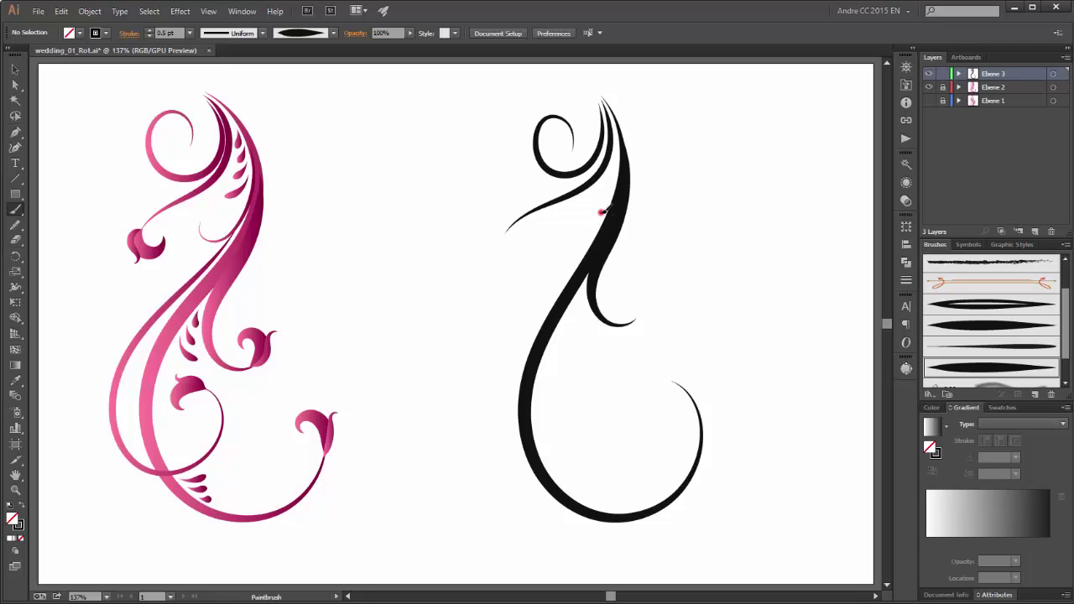
Step: Paint a long outer stem that leaves the main stem's upper half, loops below, and crosses its lower curve
left_click_drag(601, 212, 553, 278)
left_click_drag(515, 320, 487, 380)
mouse_move(495, 448)
left_mouse_down()
mouse_move(515, 466)
mouse_move(559, 462)
left_mouse_up()
left_click_drag(591, 414, 590, 416)
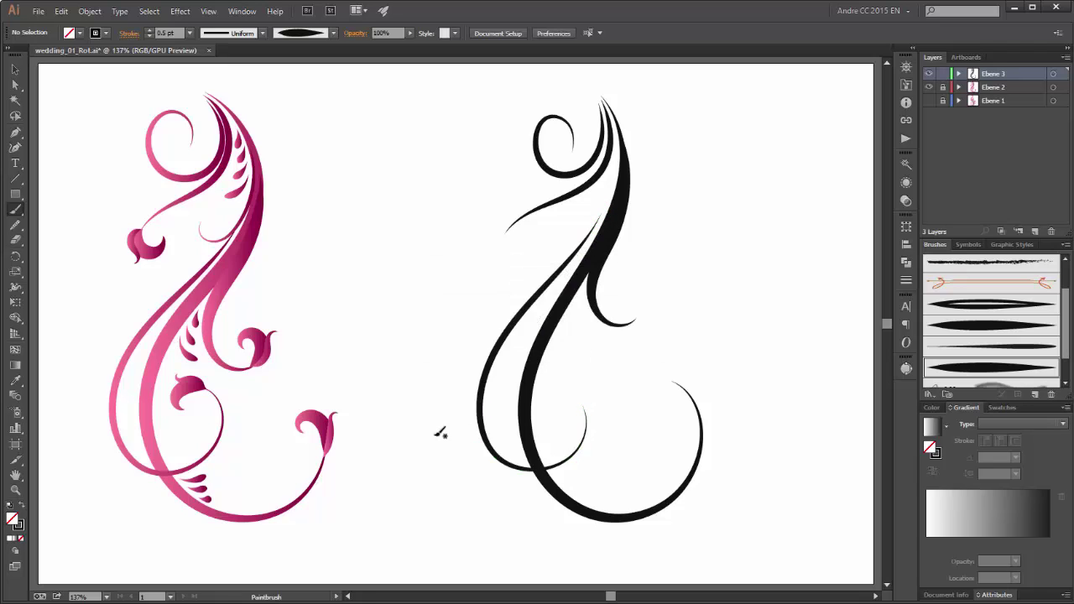
Step: Set the stroke weight to 0.25 pt and paint a fine small curl off the main stem below the sweeping branch
left_click(191, 33)
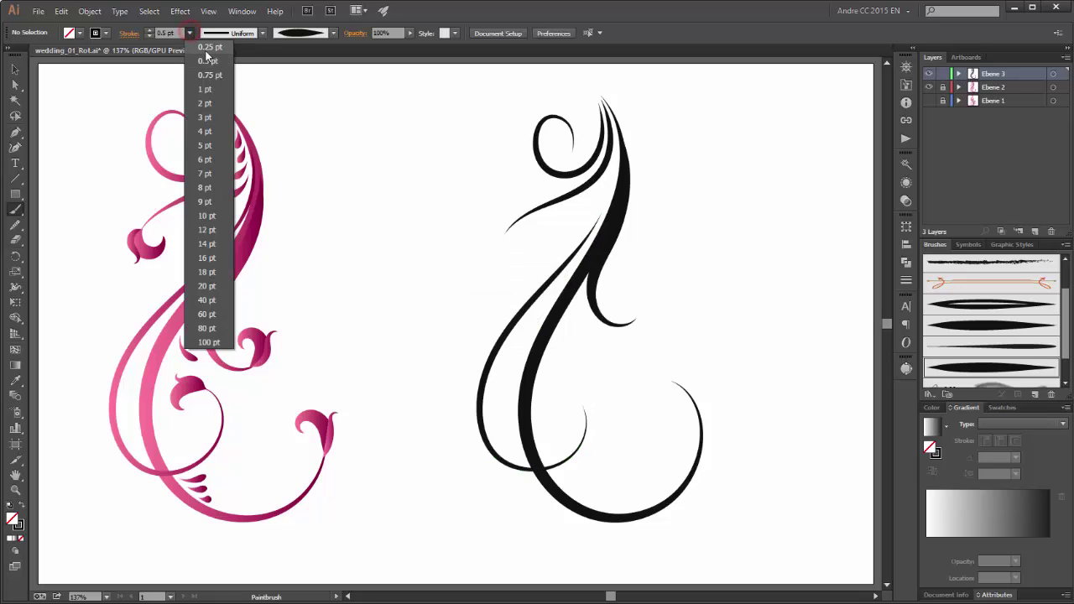
left_click(207, 47)
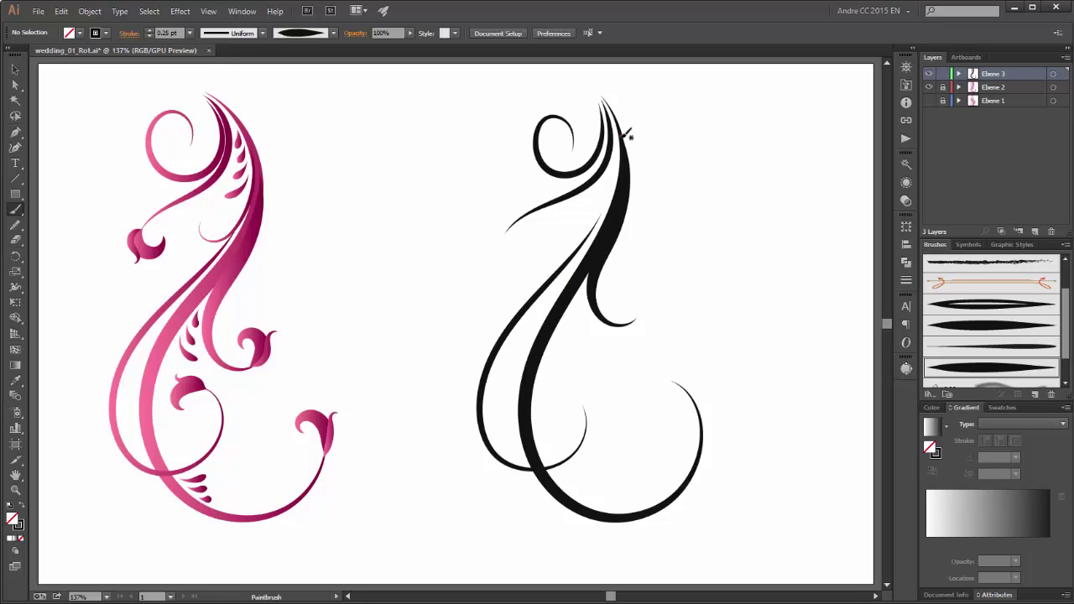
mouse_move(623, 135)
left_mouse_down()
mouse_move(602, 214)
mouse_move(562, 222)
left_mouse_up()
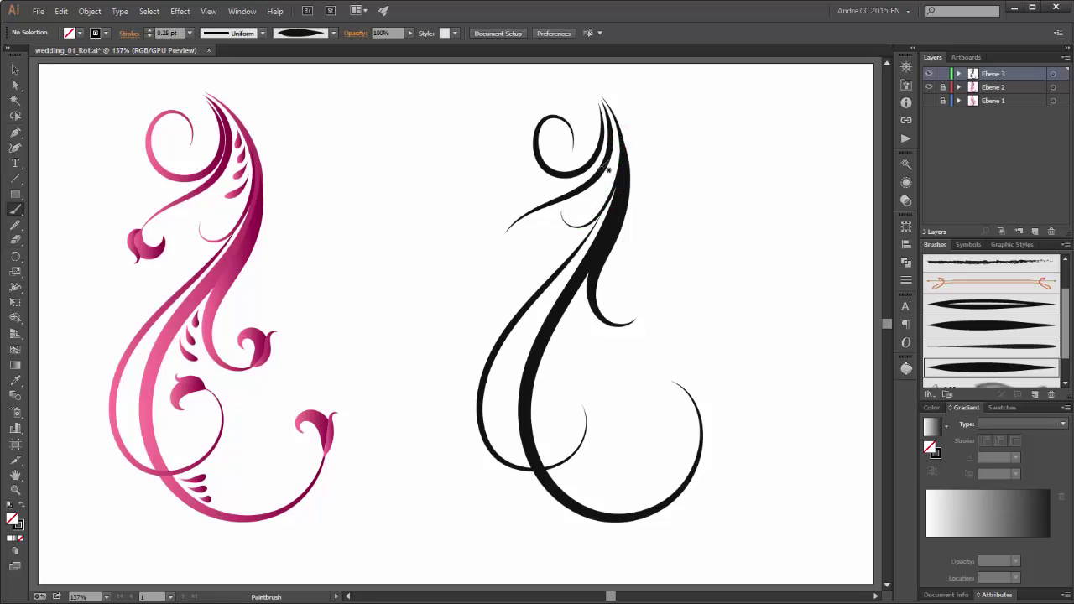
Step: Set the stroke weight to 1 pt and paint a thick hooked bud petal at the end of each of the four open branches
left_click(190, 32)
left_click(209, 88)
mouse_move(673, 379)
left_mouse_down()
mouse_move(641, 369)
mouse_move(634, 388)
mouse_move(644, 388)
left_mouse_up()
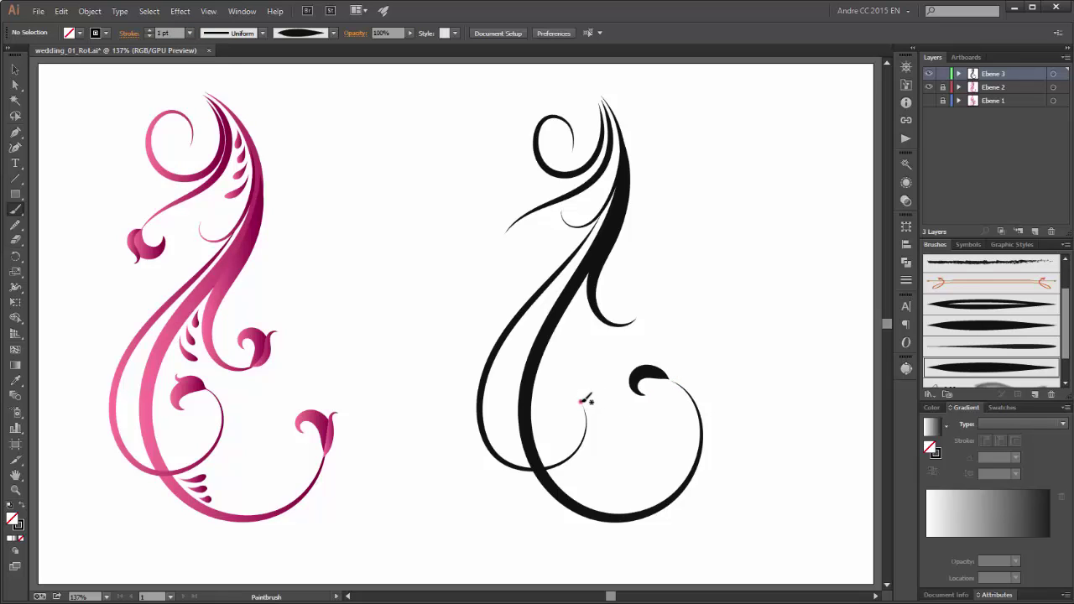
mouse_move(581, 402)
left_mouse_down()
mouse_move(552, 392)
mouse_move(562, 415)
left_mouse_up()
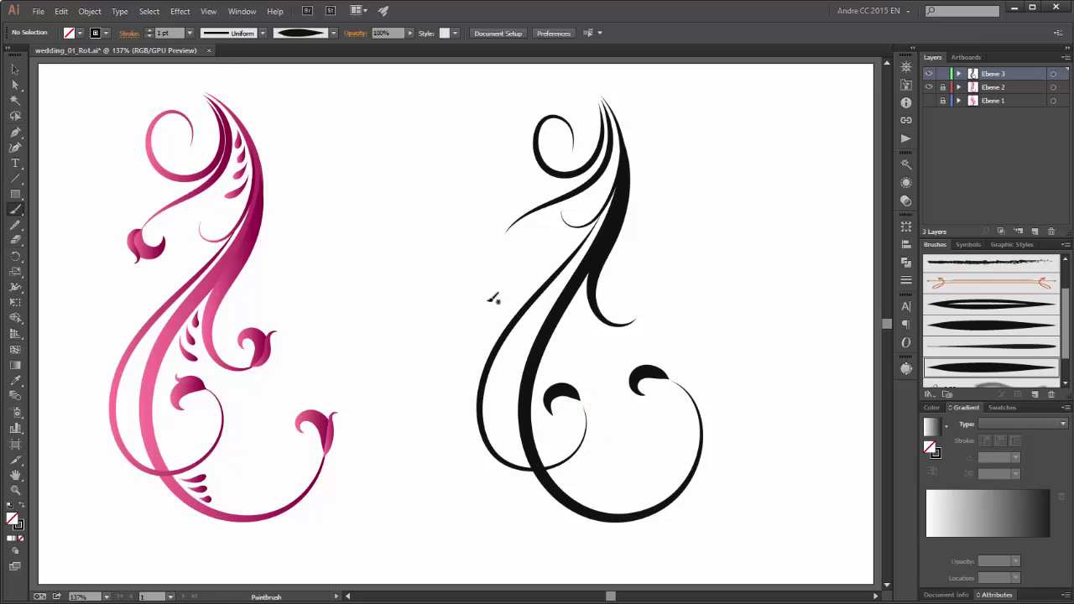
mouse_move(503, 236)
left_mouse_down()
mouse_move(497, 245)
mouse_move(527, 260)
left_mouse_up()
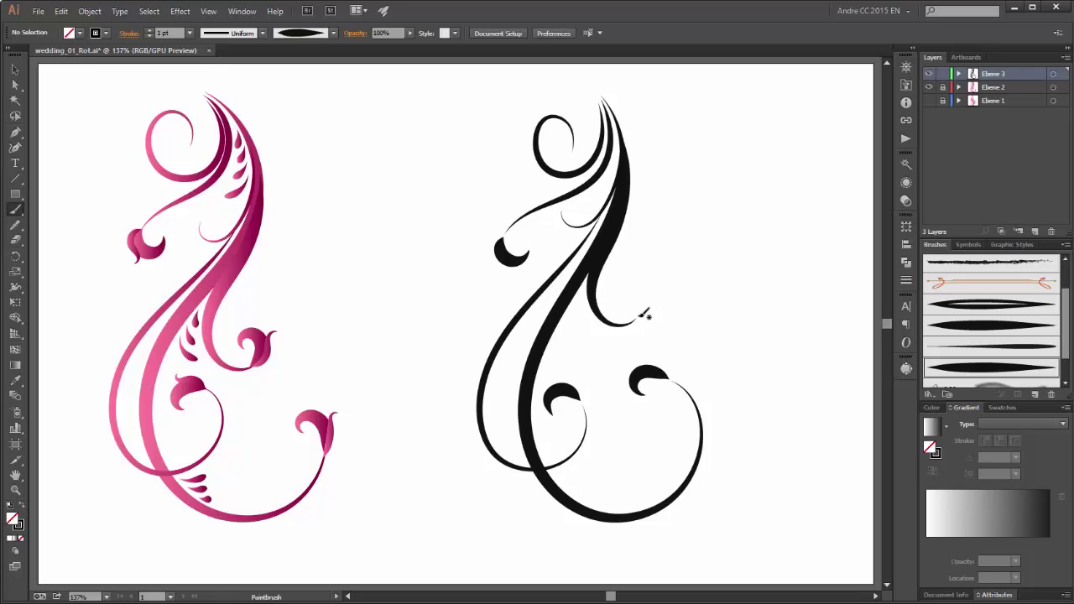
mouse_move(644, 314)
left_mouse_down()
mouse_move(634, 290)
mouse_move(625, 296)
left_mouse_up()
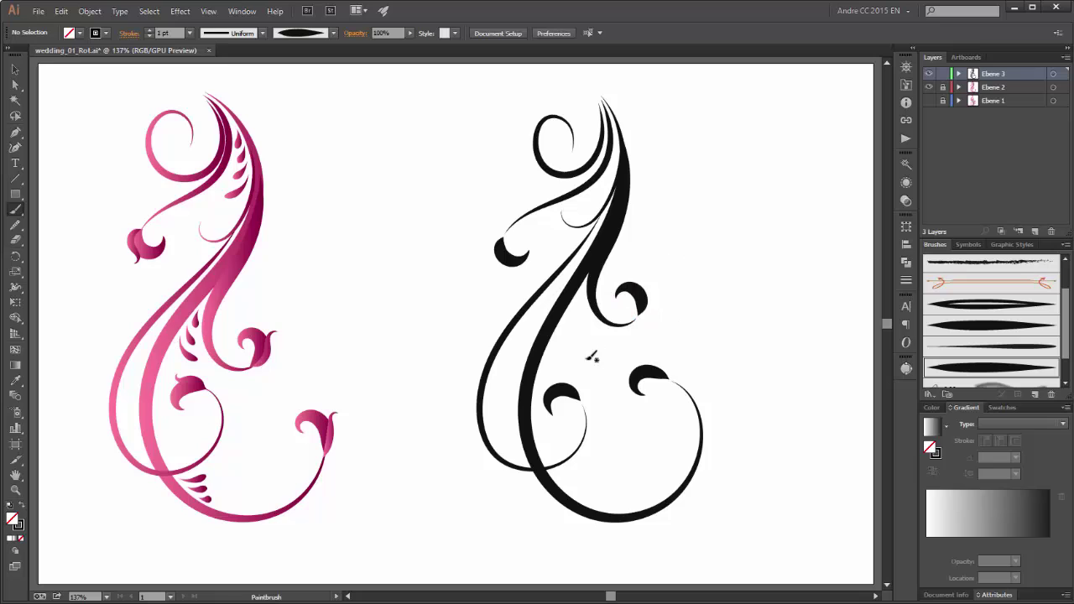
Step: Set the stroke weight to 0.5 pt, add a thinner pointed petal to each of the four buds, and save the document
left_click(191, 35)
left_click(202, 59)
left_click_drag(669, 379, 642, 353)
left_click_drag(579, 396, 569, 371)
left_click_drag(638, 315, 657, 290)
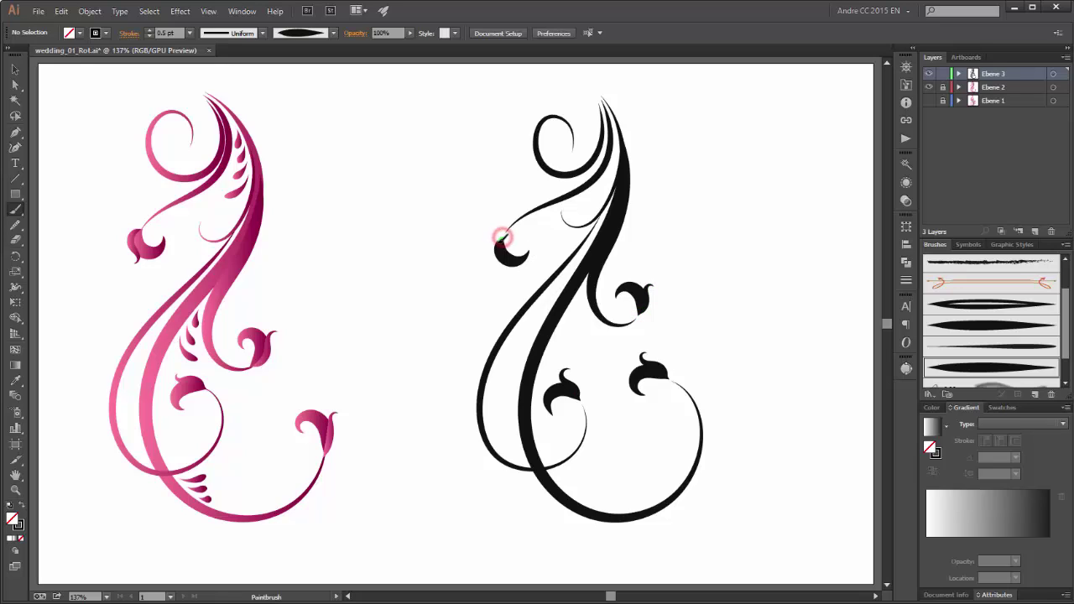
left_click_drag(503, 237, 497, 274)
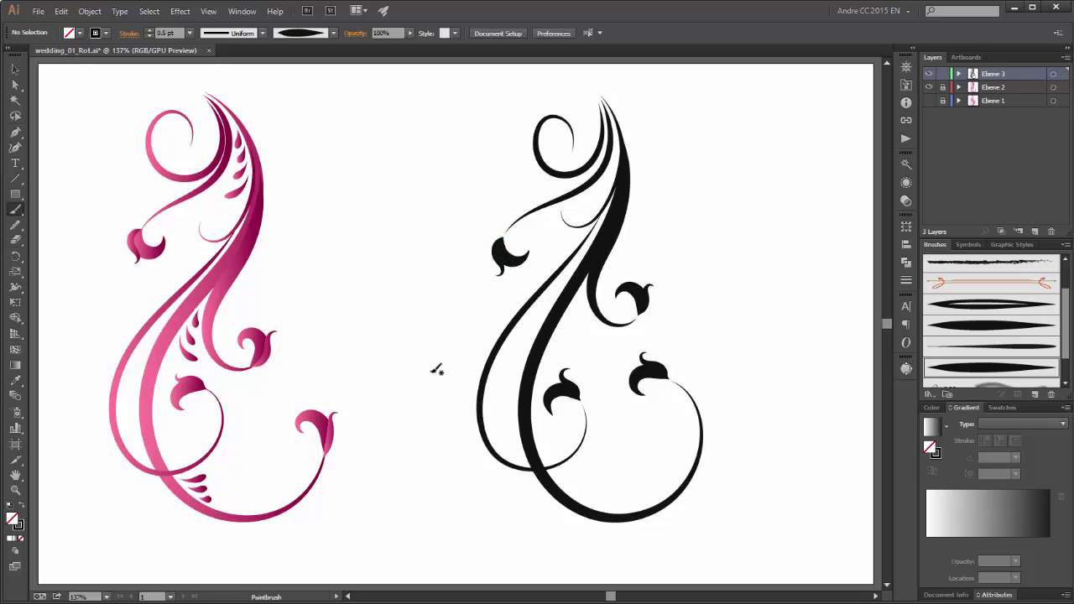
key("ctrl+s")
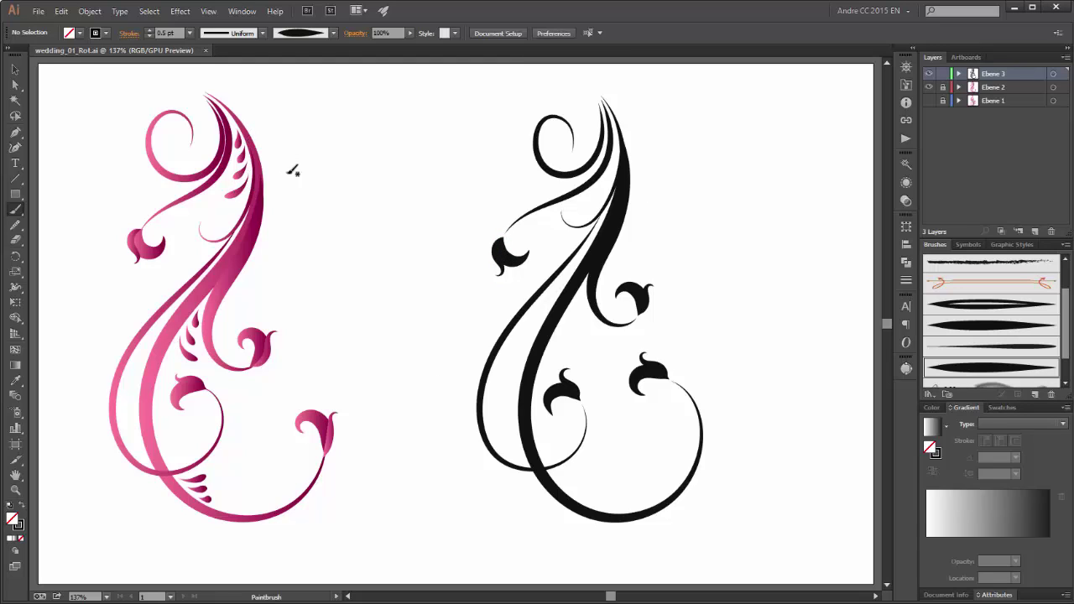
Step: Draw a small unfilled circle with the Ellipse tool in the empty area between the pink and black ornaments
left_click(15, 195)
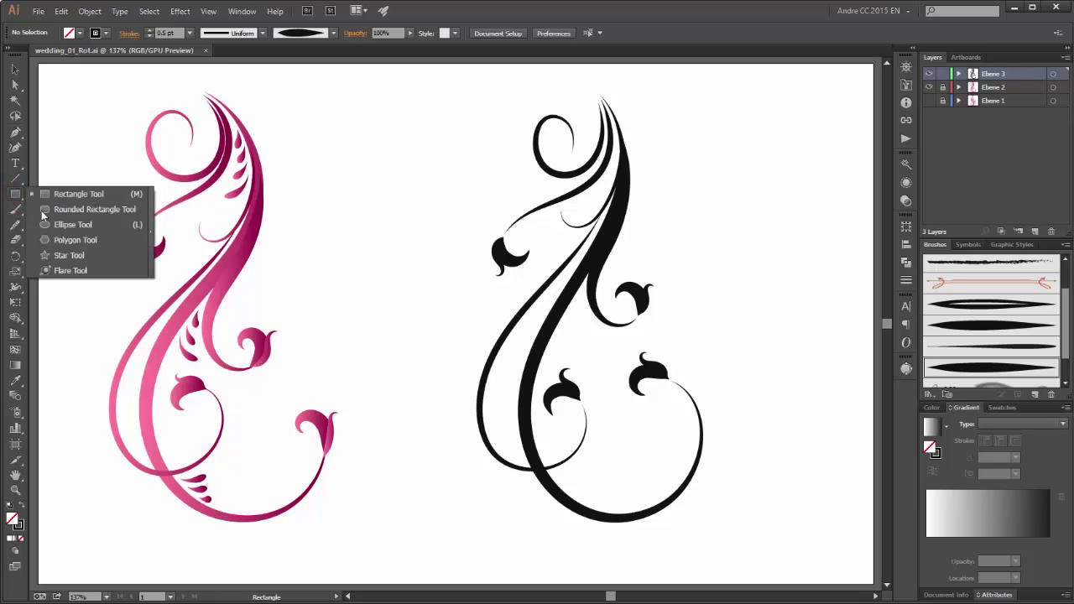
left_click_drag(42, 217, 60, 225)
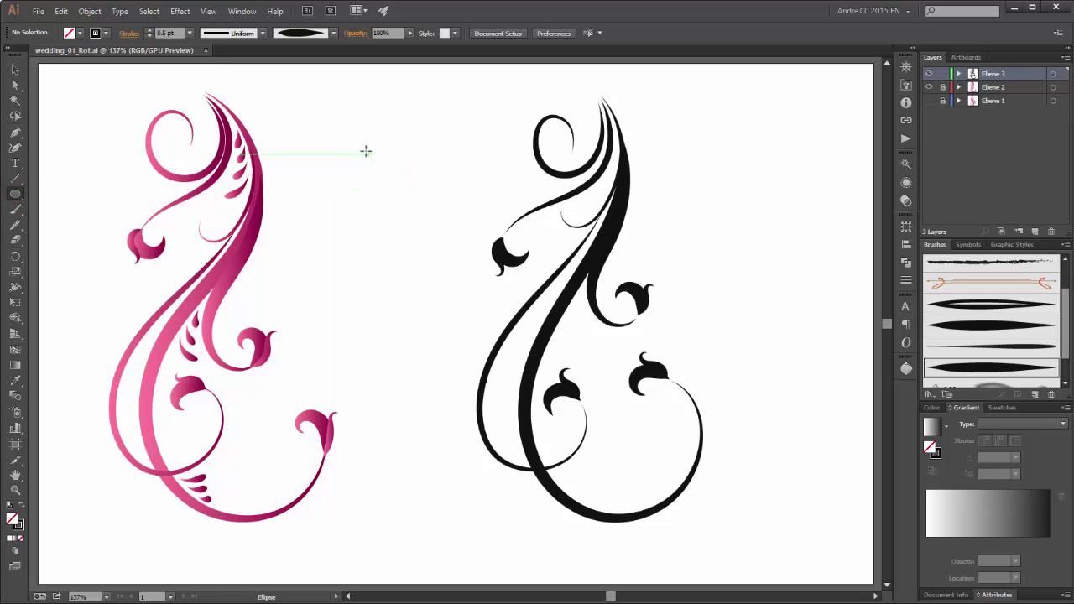
left_click_drag(371, 143, 413, 182)
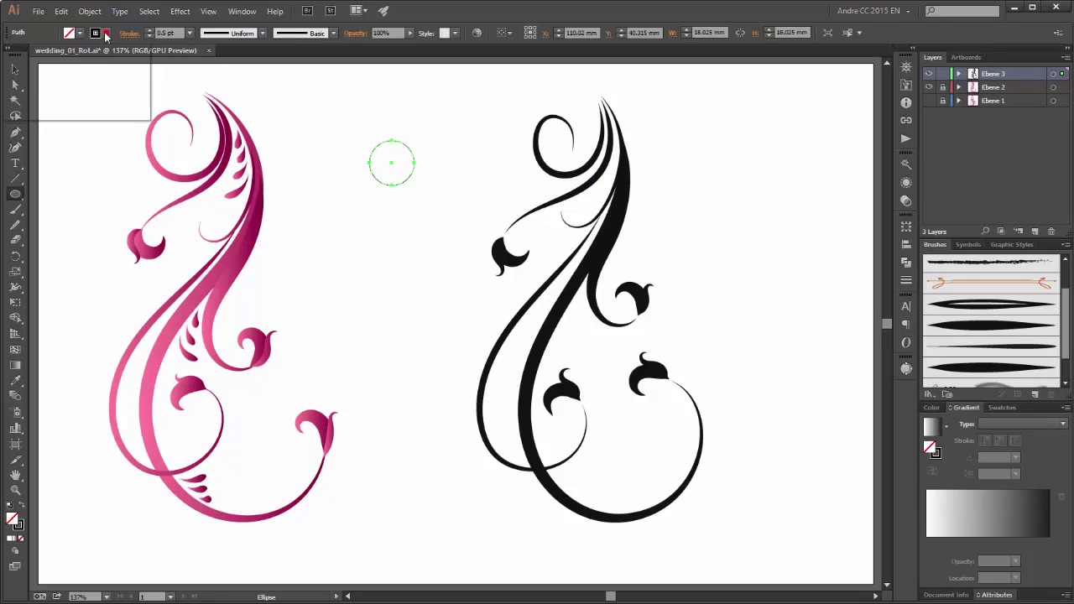
Step: Remove the circle's outline and fill it with black
left_click(106, 33)
left_click(7, 55)
left_click(80, 35)
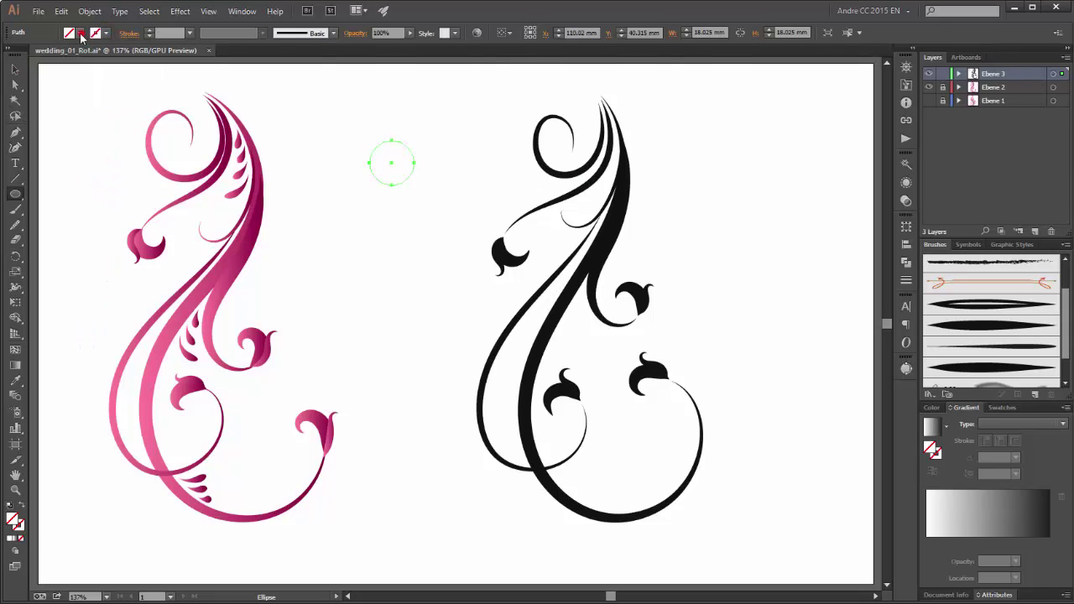
left_click(79, 34)
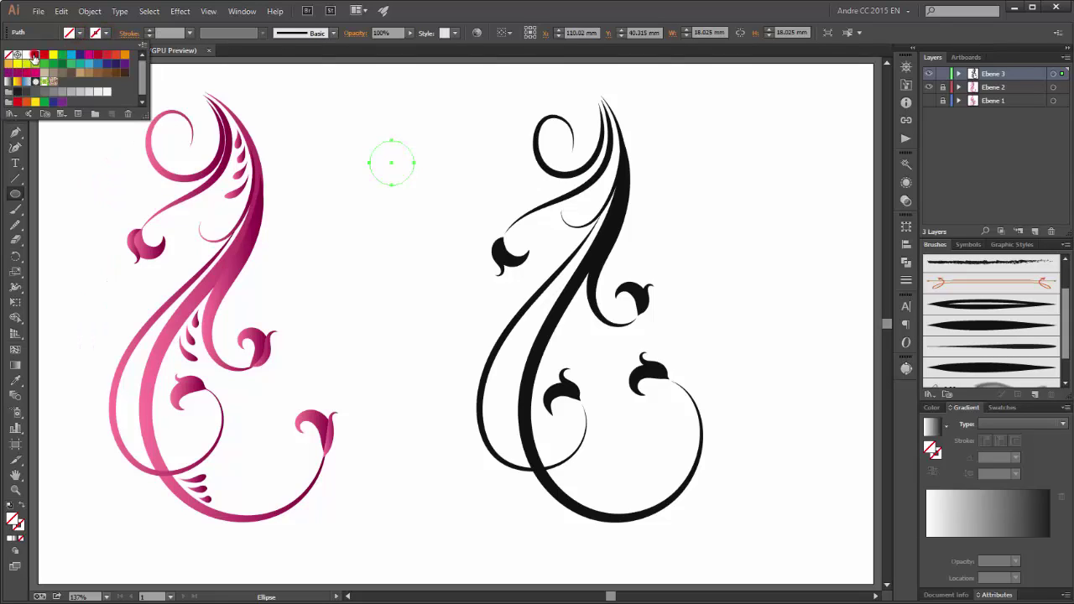
left_click(35, 54)
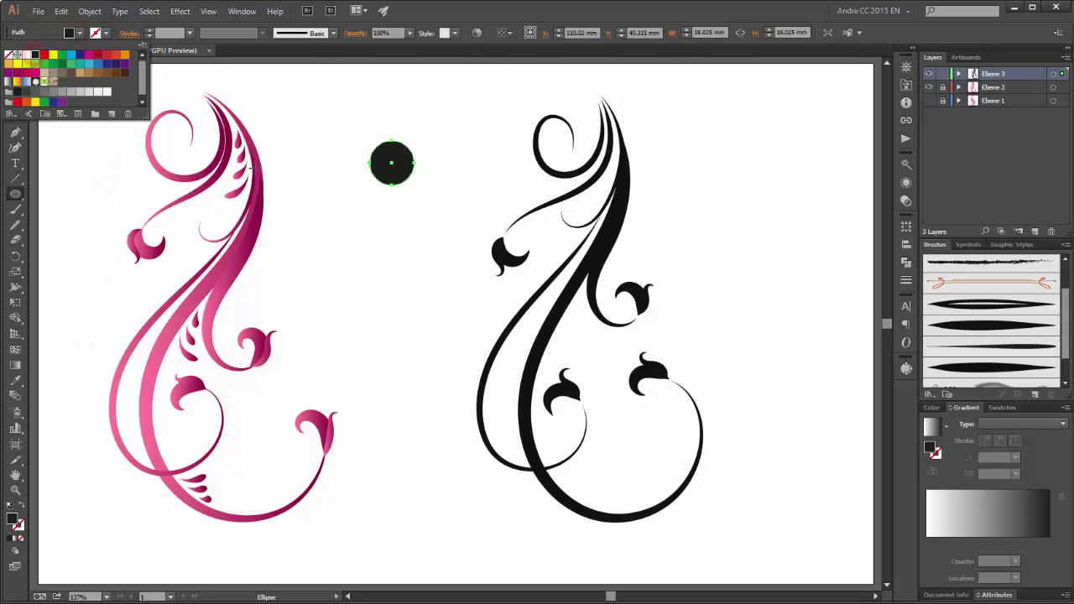
left_click(421, 15)
Step: Move only the circle's left anchor point outward by about 10 mm to stretch the shape into an egg form
left_click(14, 85)
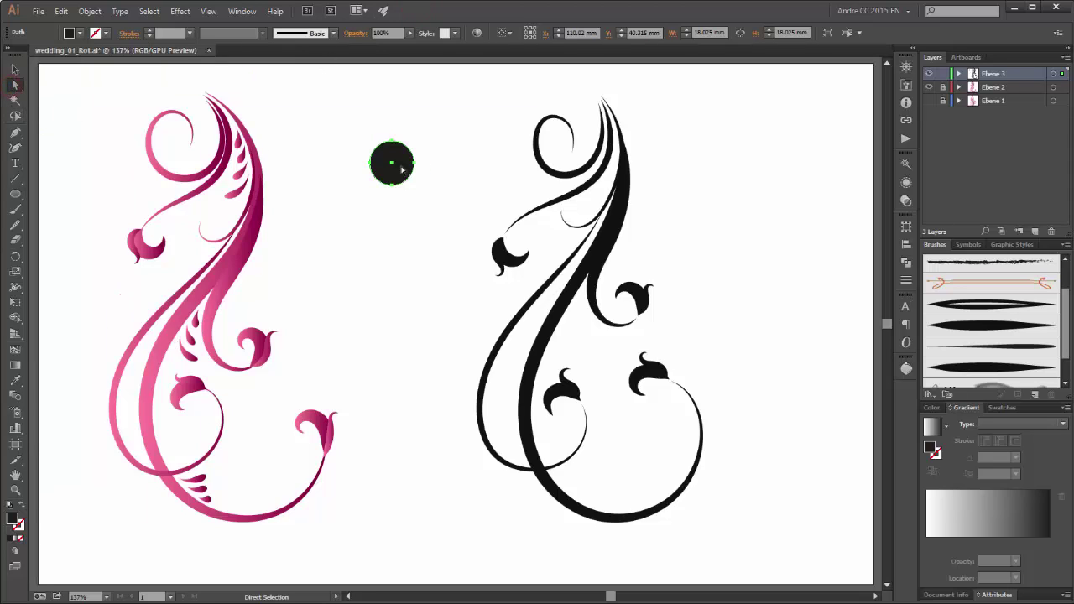
left_click(370, 169)
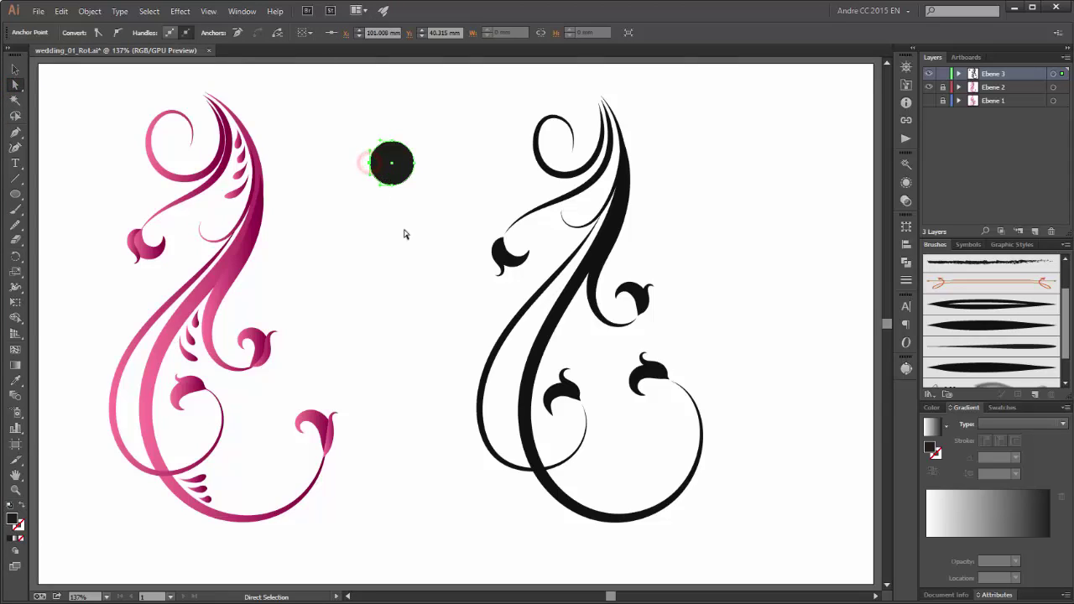
key("Left")
key("Left")
key("Left")
key("Left")
key("Left")
key("Left")
key("Left")
key("Left")
key("Left")
key("Left")
key("Left")
key("Left")
key("Left")
key("Left")
key("Left")
key("Left")
key("Left")
key("Left")
key("Left")
key("Left")
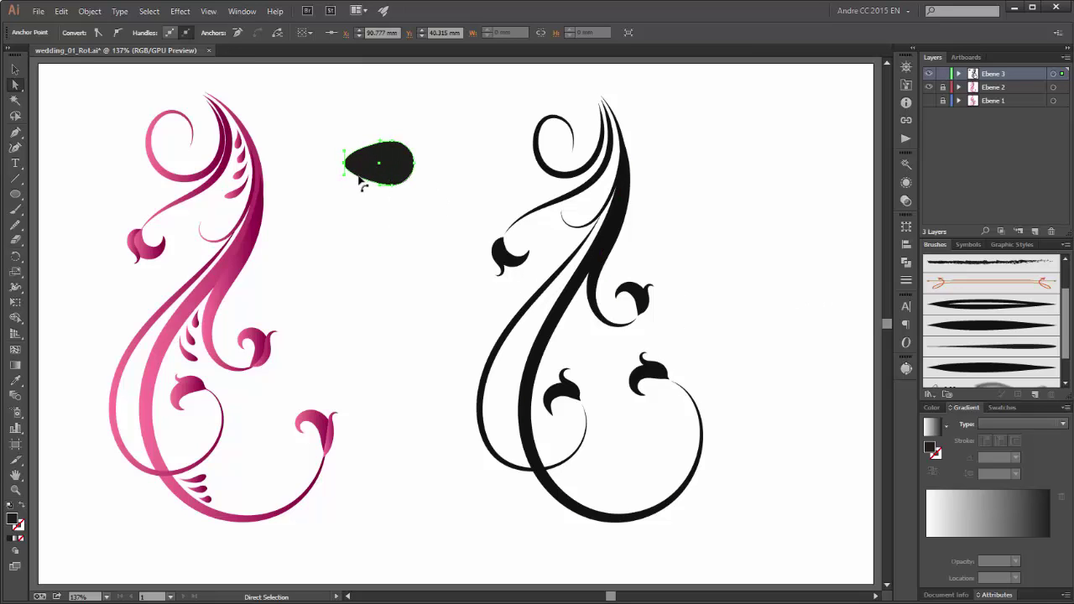
Step: Bend both handles of the stretched anchor point inward independently so the shape becomes a teardrop with a sharp tip
left_click_drag(321, 112, 484, 321)
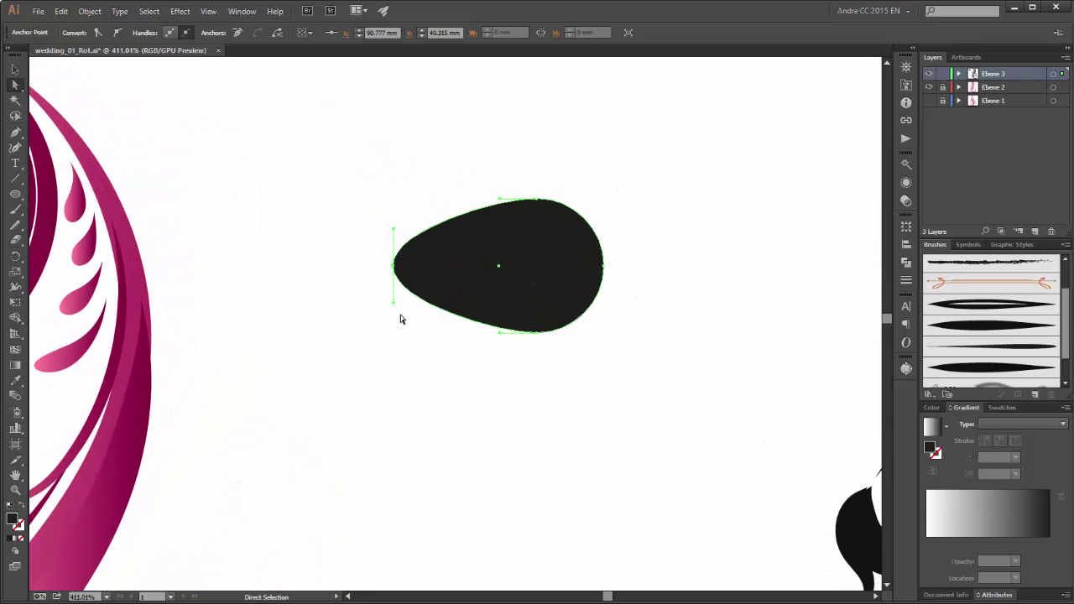
key("alt")
left_click_drag(394, 307, 447, 284)
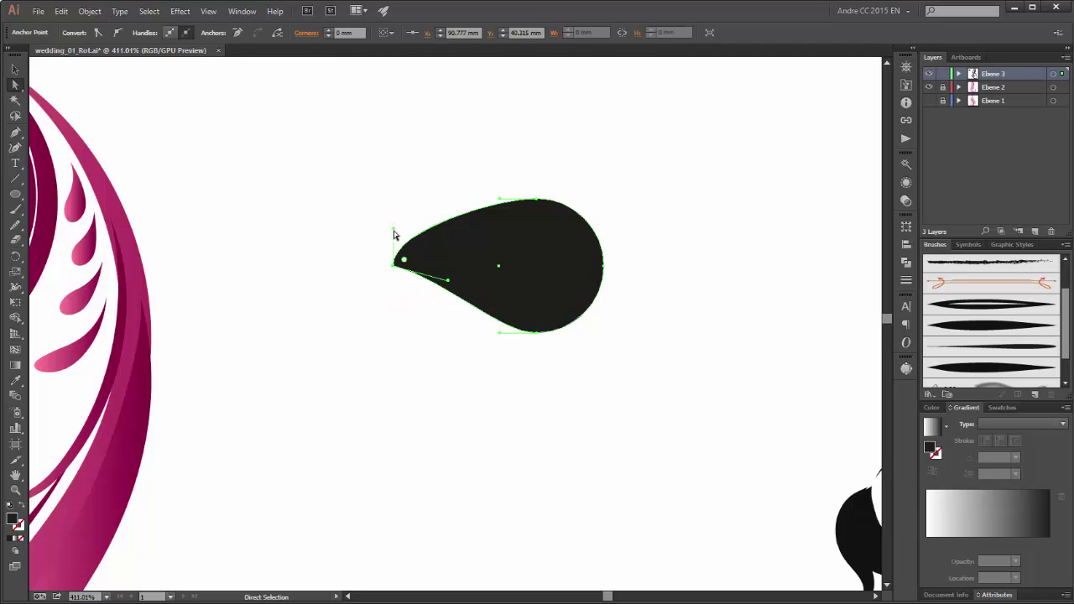
left_click_drag(394, 232, 446, 254)
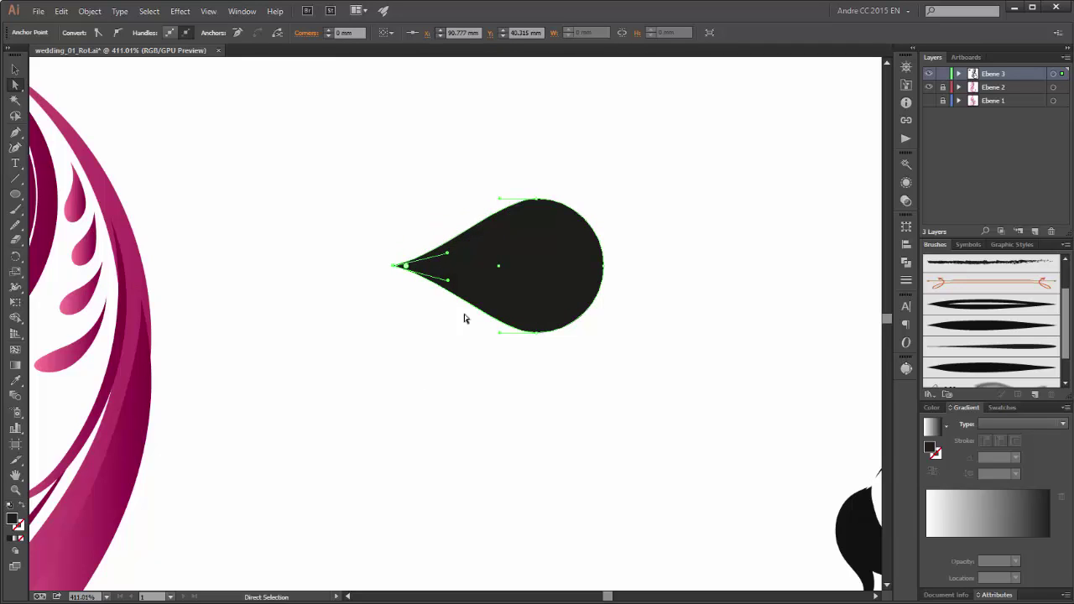
Step: Scale the teardrop down to about 6 × 3.9 mm with Free Transform and place it near the black ornament
left_click_drag(545, 260, 581, 265)
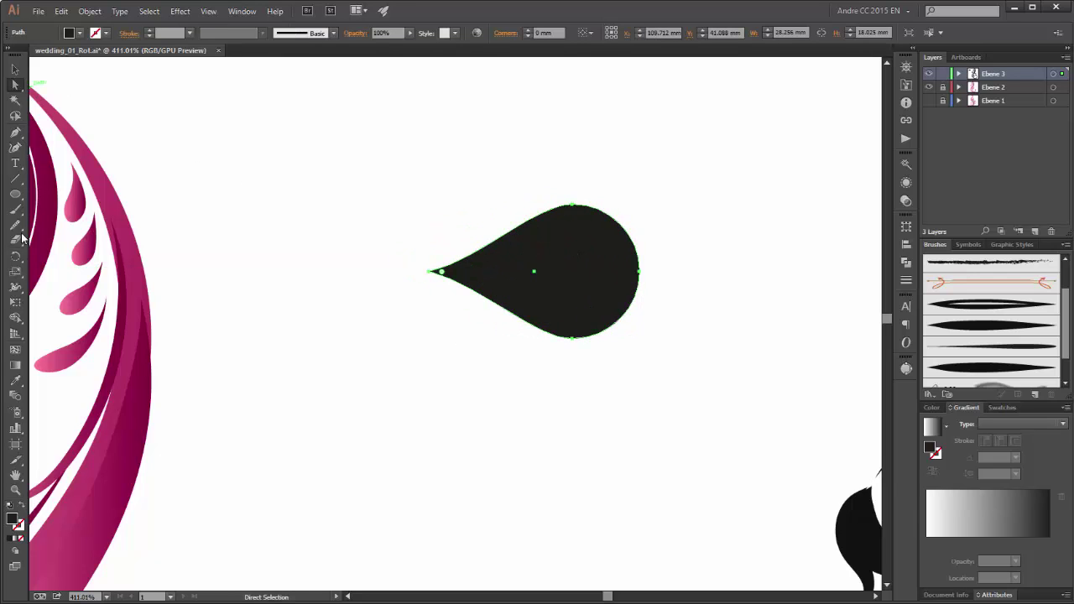
left_click(16, 303)
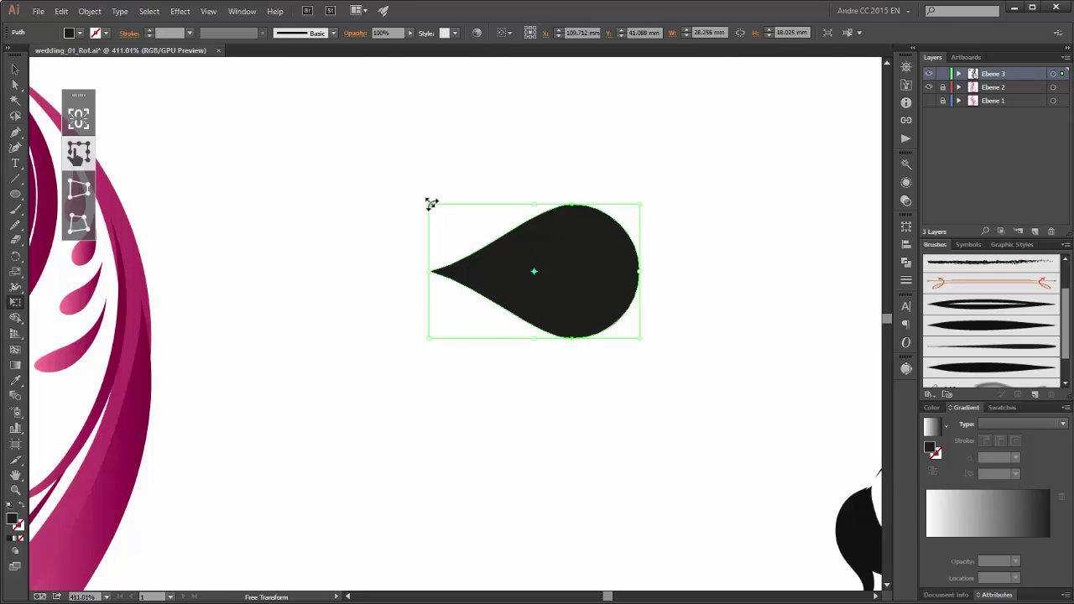
left_click_drag(430, 205, 820, 352)
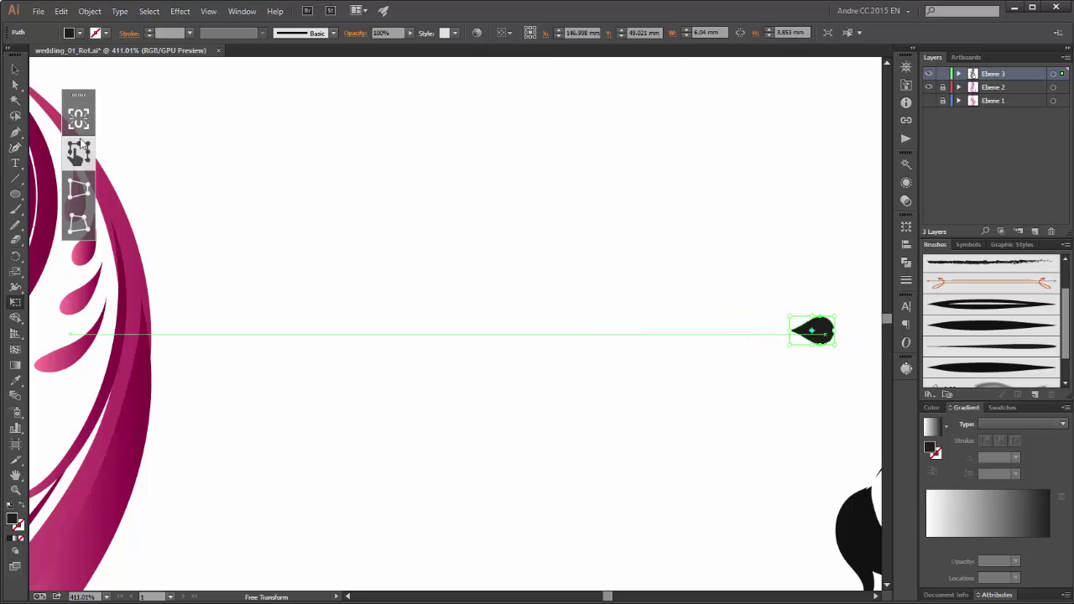
Step: Create a new art brush from the selected teardrop with the colorization method set to Tints
left_click(15, 69)
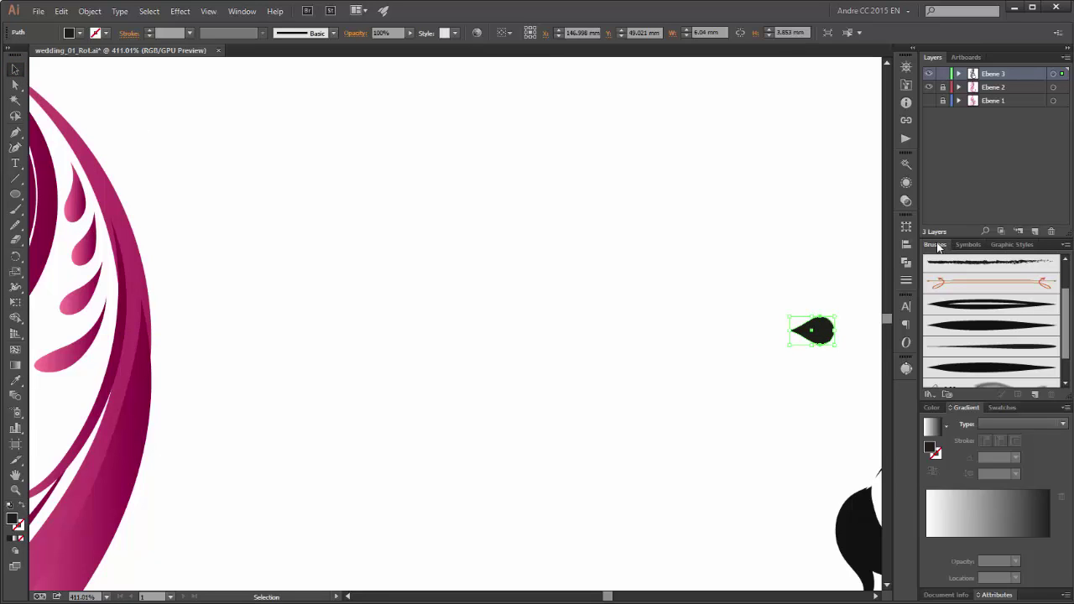
left_click(1066, 245)
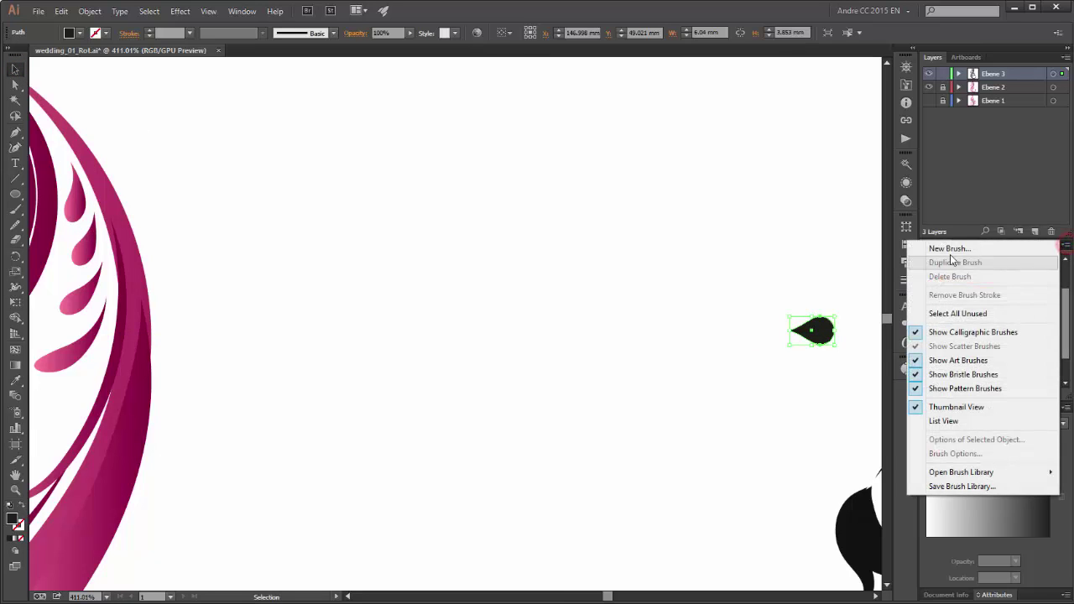
left_click(947, 250)
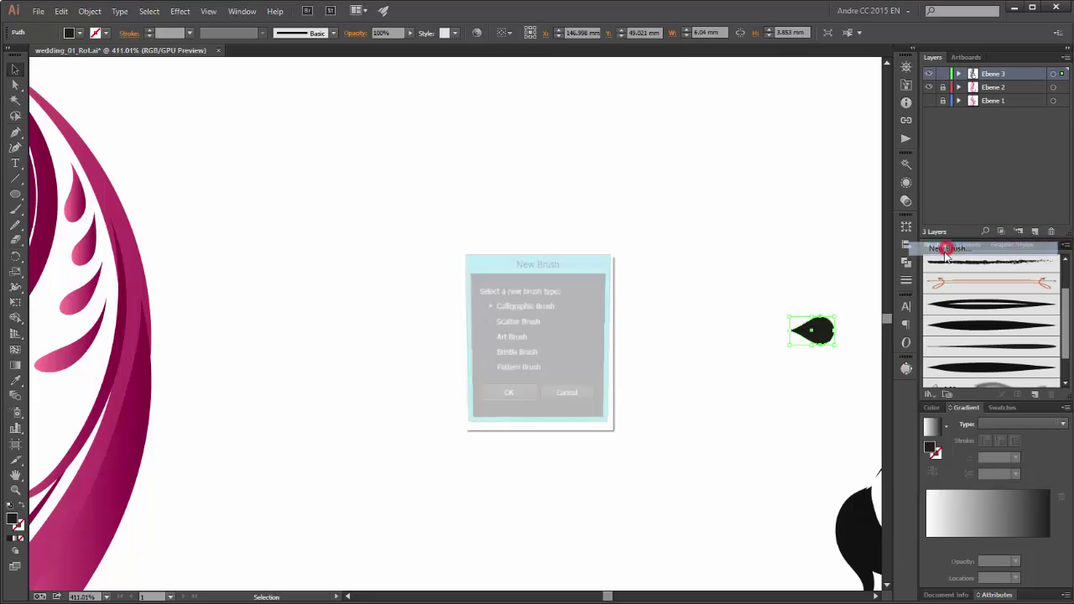
left_click(507, 339)
left_click(508, 398)
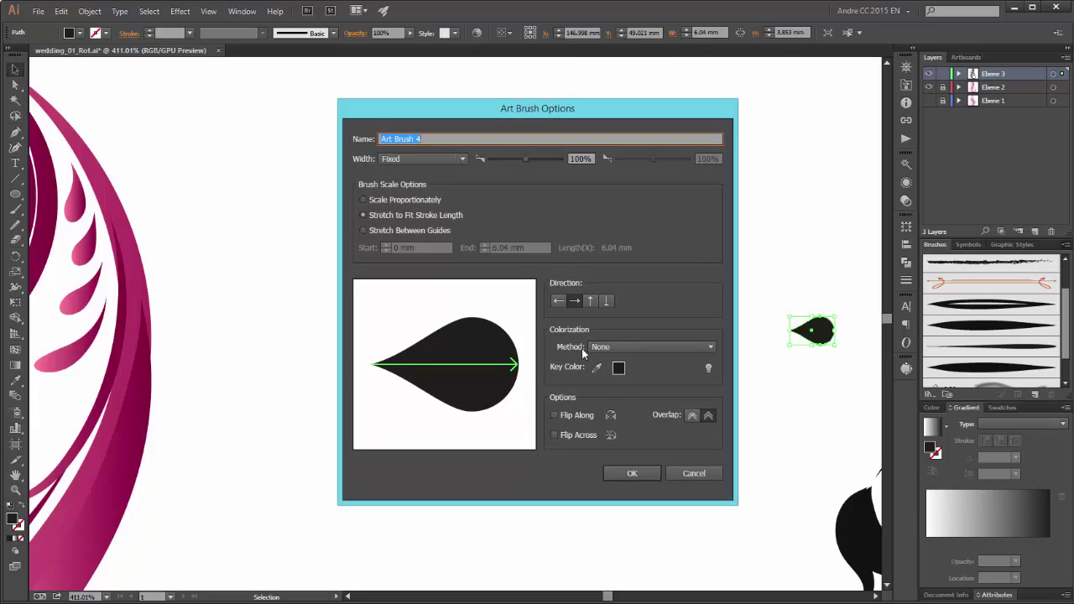
left_click(626, 344)
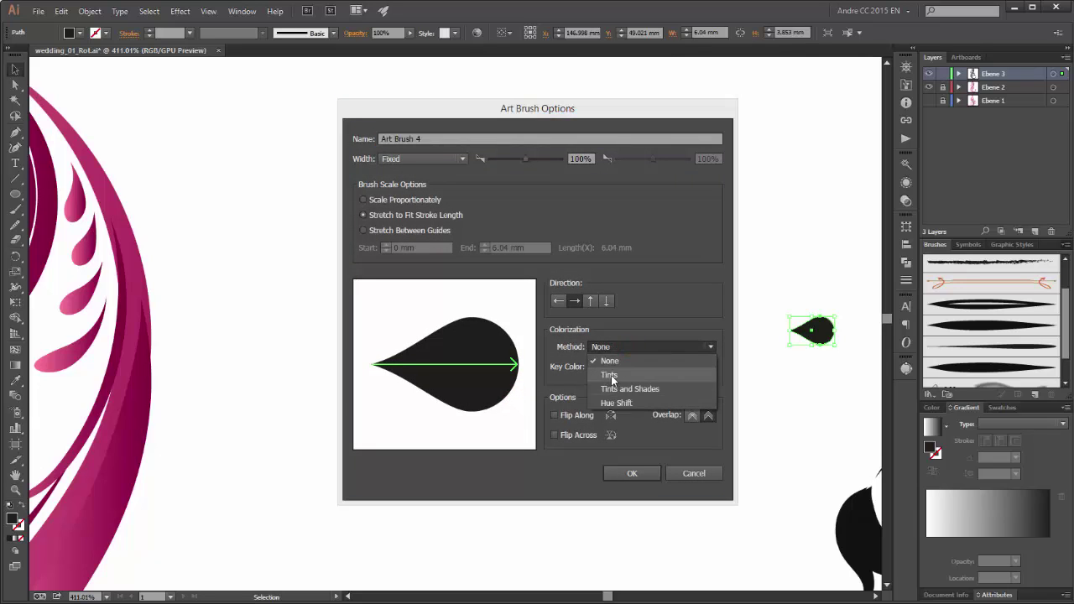
left_click(610, 375)
left_click(650, 475)
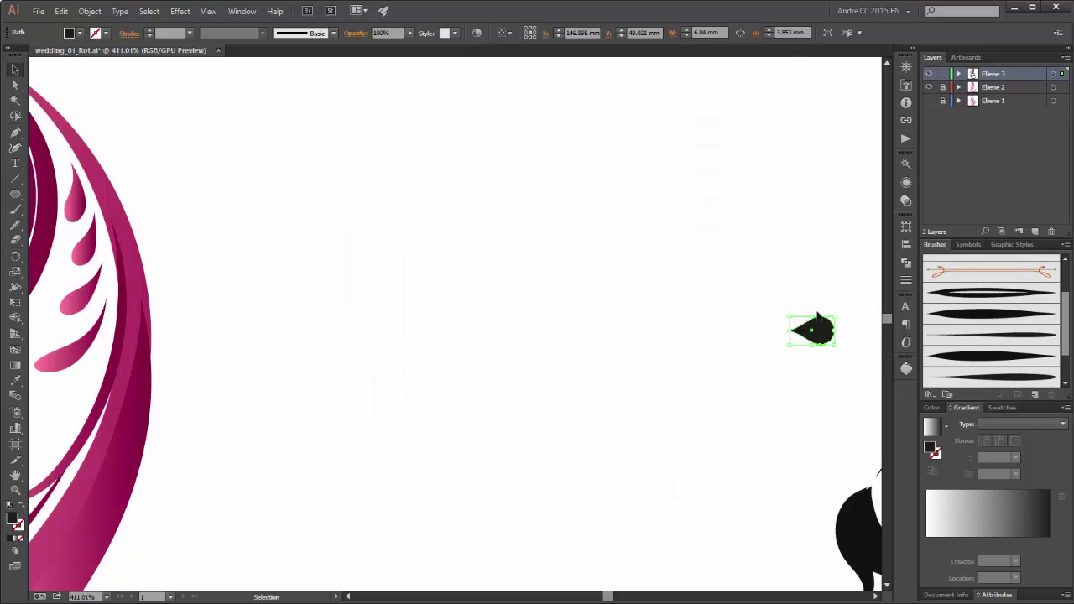
Step: Delete the original teardrop shape from the artboard and show the whole artboard again
left_click_drag(828, 336, 729, 304)
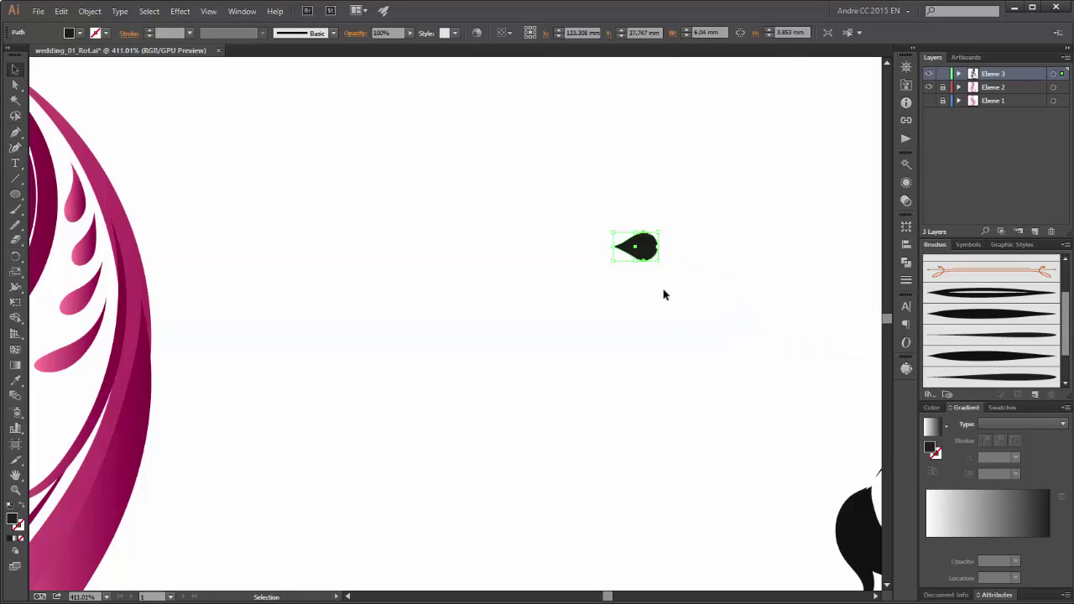
key("Delete")
key("ctrl+0")
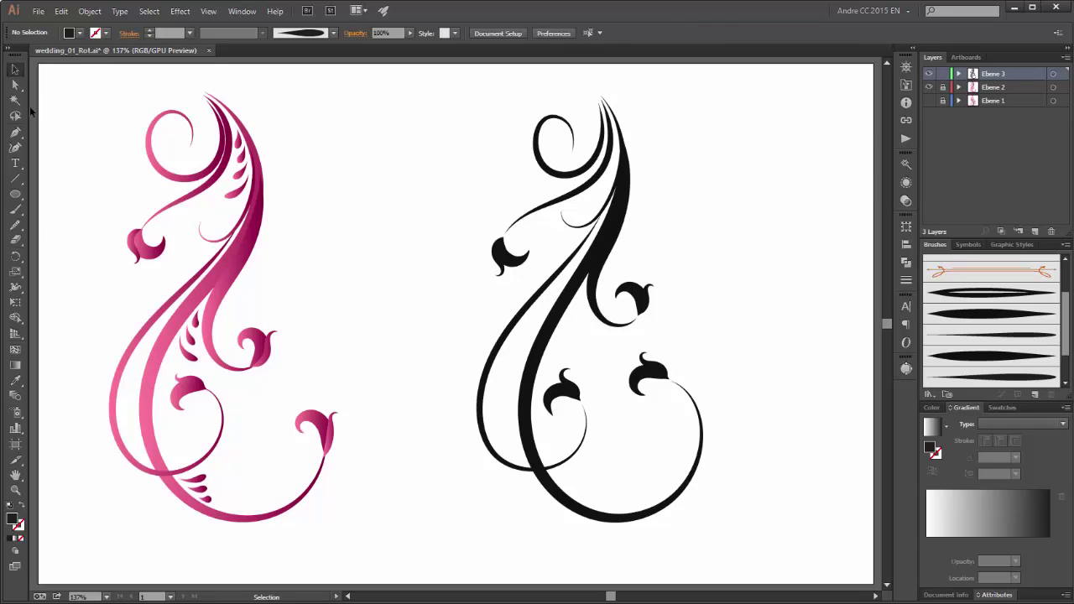
Step: Set up the Paintbrush with a black stroke, no fill and the new teardrop art brush
left_click(15, 209)
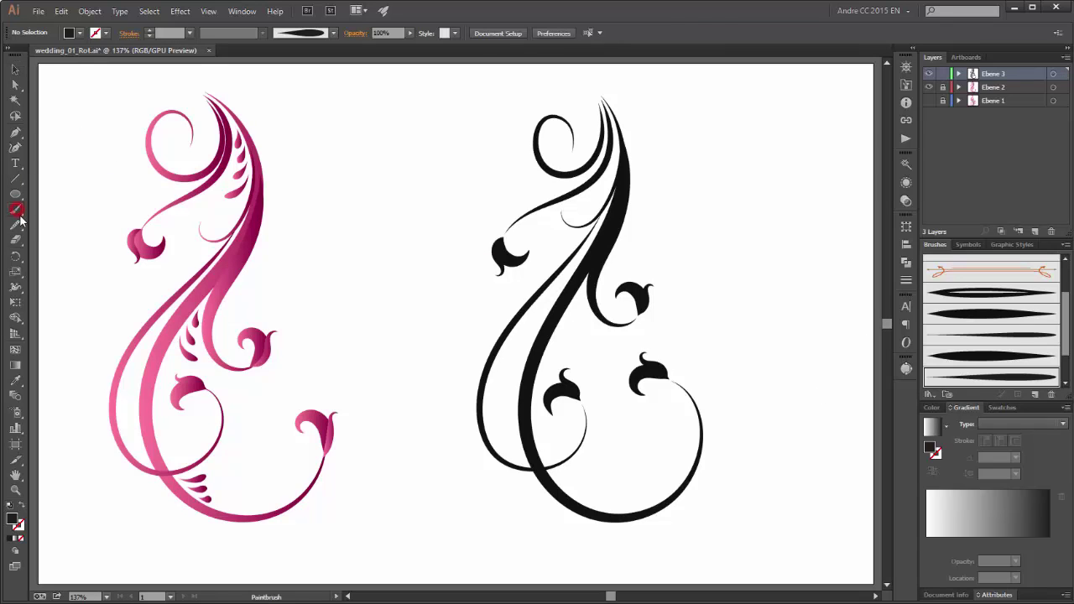
left_click(106, 34)
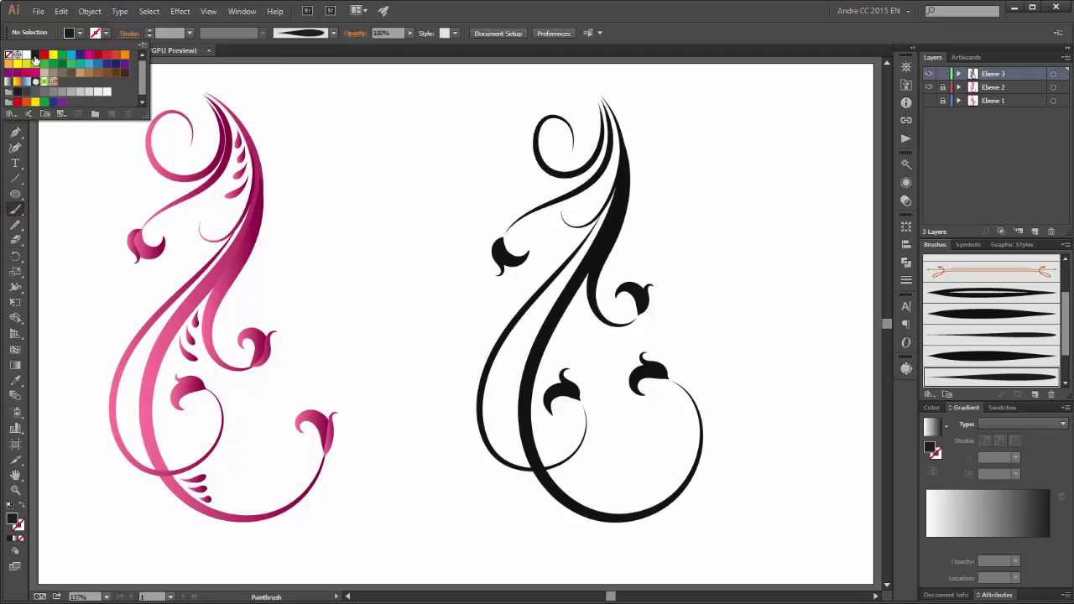
left_click(34, 59)
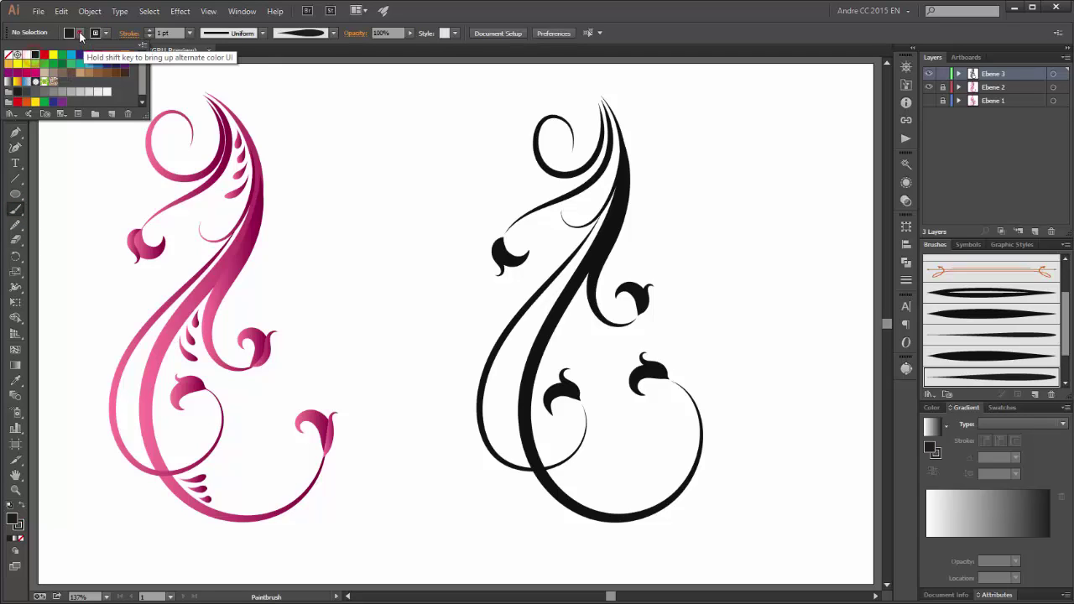
left_click(80, 35)
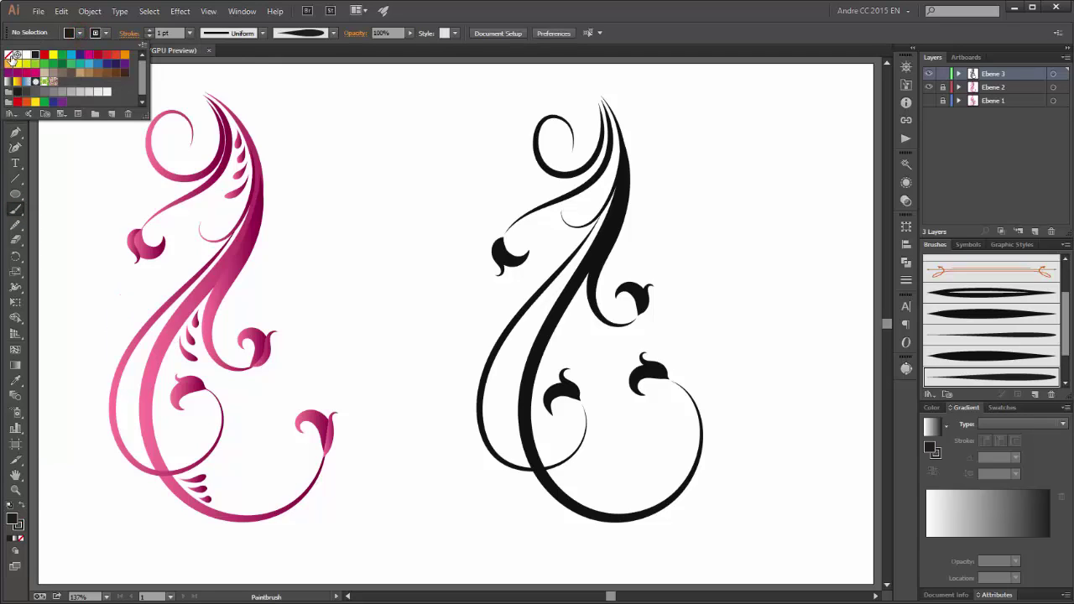
left_click(8, 54)
key("v")
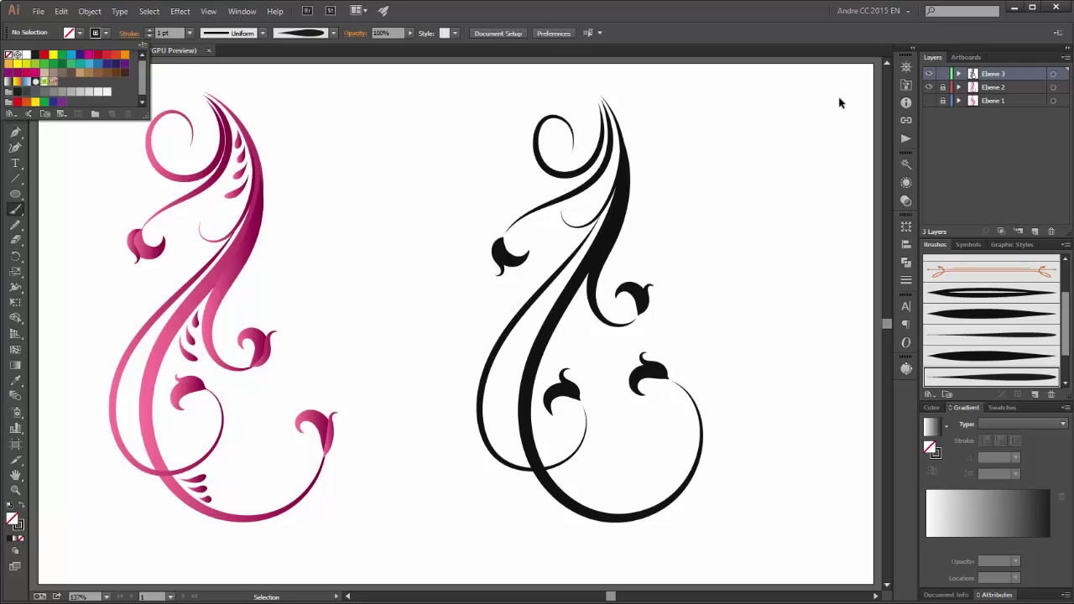
left_click(1030, 378)
key("b")
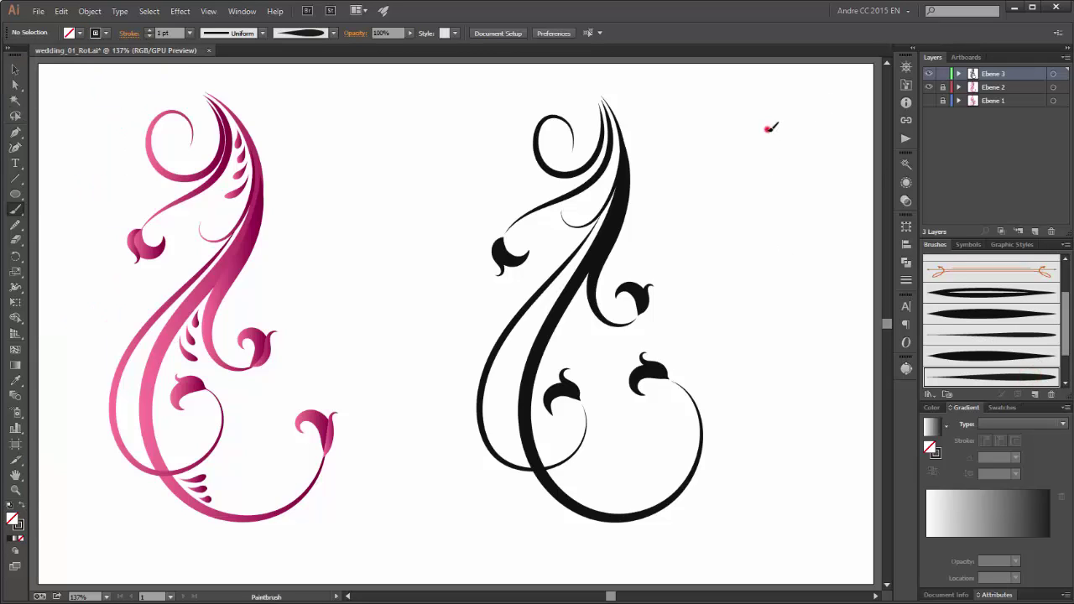
Step: Paint a curved test stroke in the empty area beside the black ornament and undo it
mouse_move(767, 129)
left_mouse_down()
mouse_move(792, 174)
mouse_move(771, 285)
left_mouse_up()
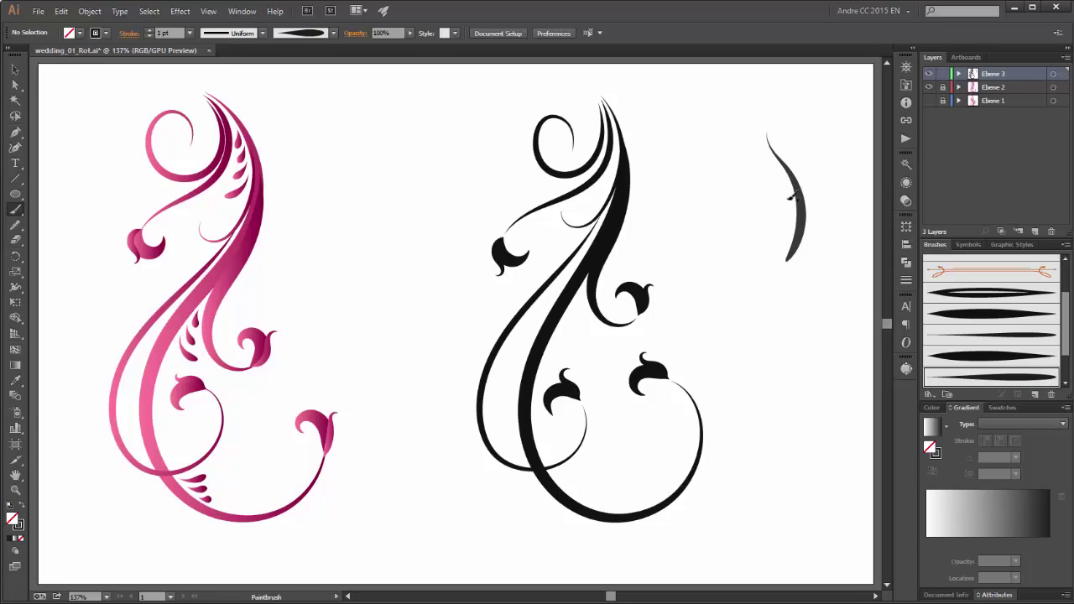
key("v")
key("ctrl+z")
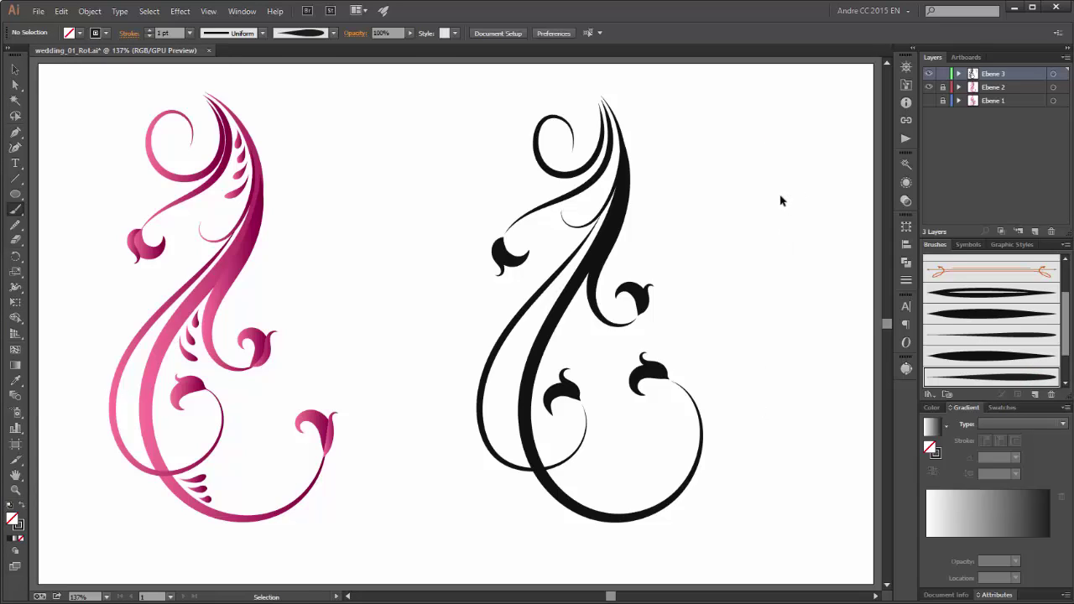
Step: Set the stroke weight to 0.75 pt and paint three teardrops in the middle stem fork and three above the lower curve
key("b")
left_click(191, 34)
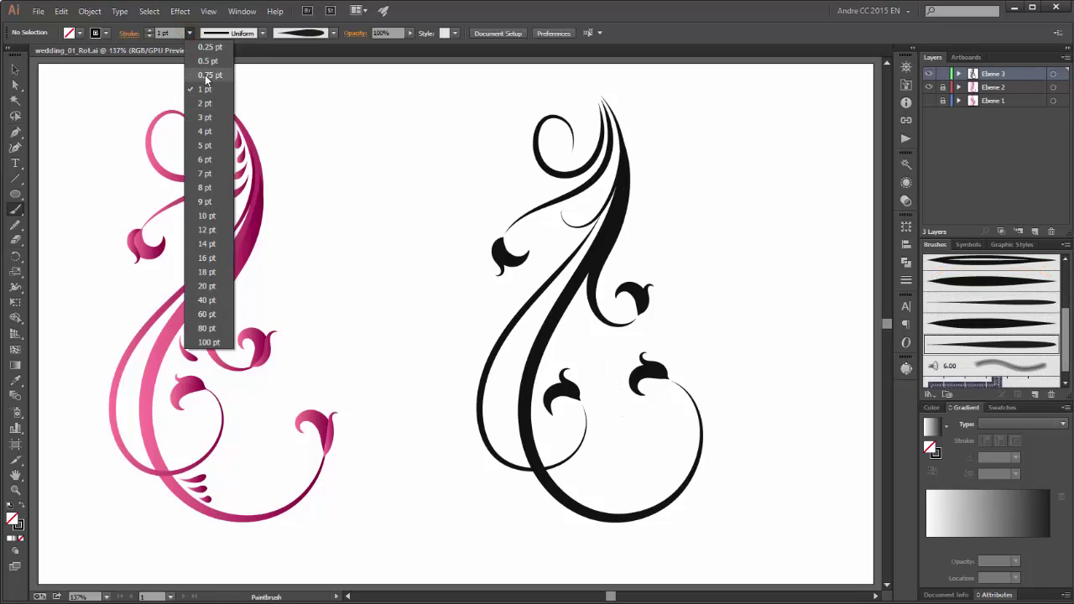
left_click(208, 76)
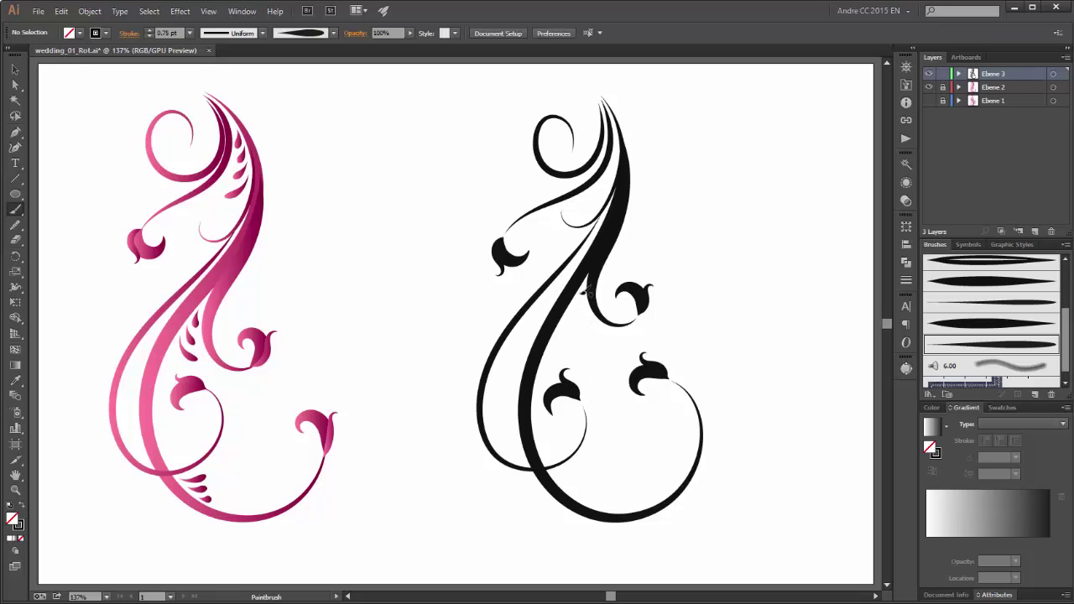
left_click_drag(575, 312, 579, 344)
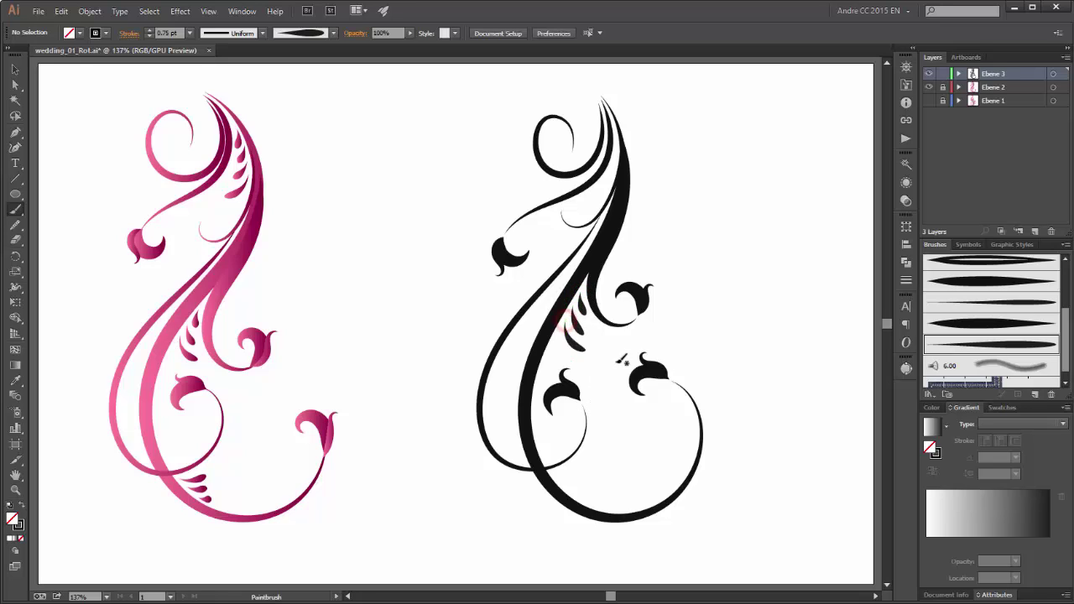
mouse_move(562, 474)
left_mouse_down()
mouse_move(546, 470)
mouse_move(584, 475)
mouse_move(564, 495)
left_mouse_up()
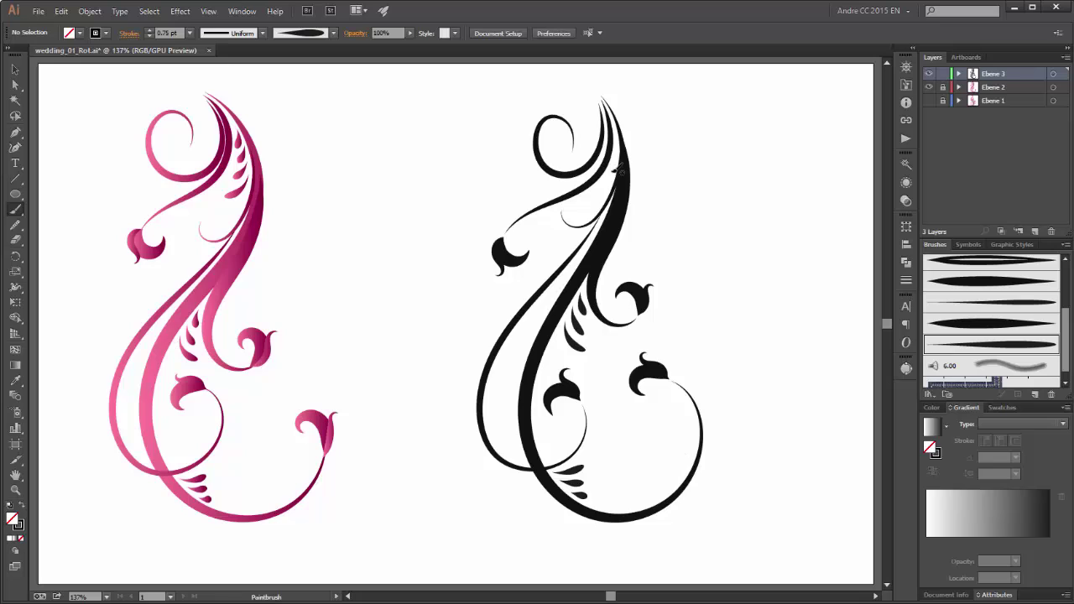
Step: Try painting a row of teardrops at 0.75 pt in the gap between the black ornament's upper branches
left_click_drag(611, 171, 574, 207)
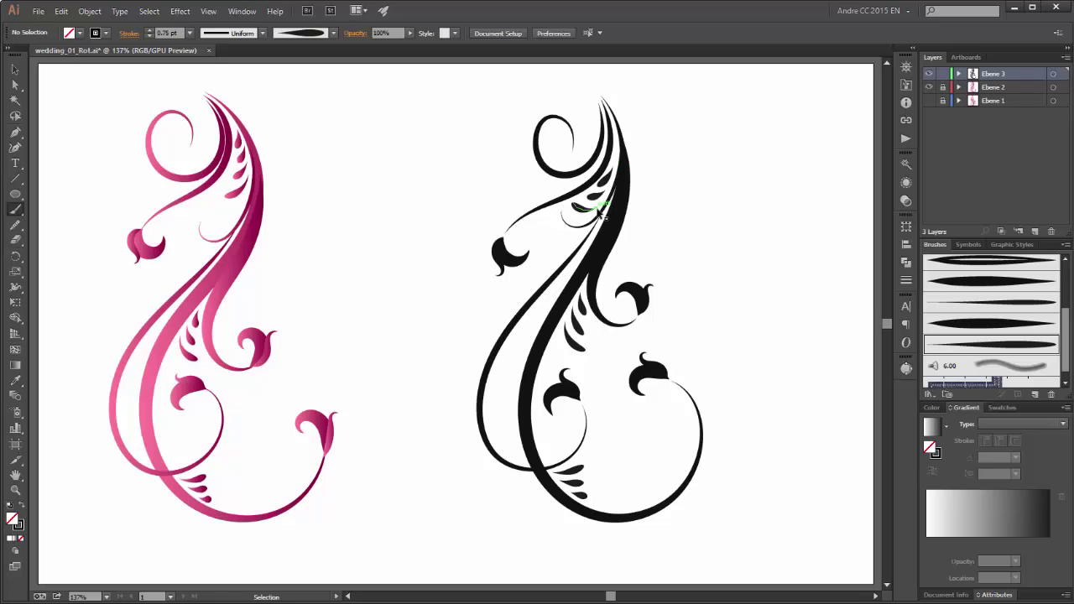
Step: Set the stroke weight to 0.5 pt and paint a row of teardrops in the gap between the black ornament's upper branches
left_click(190, 33)
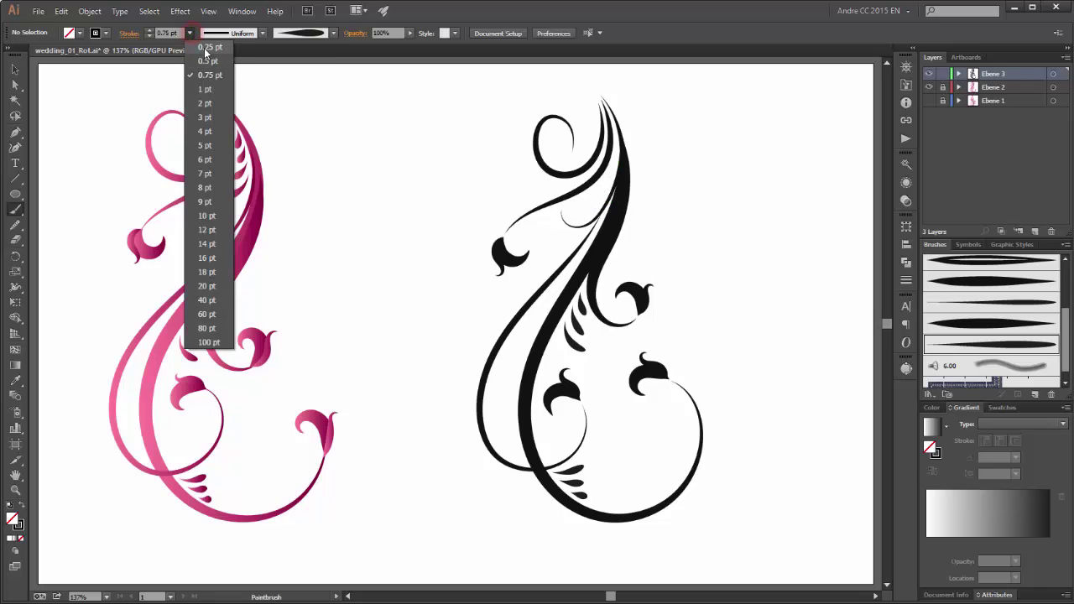
left_click(191, 32)
left_click(191, 33)
left_click(201, 62)
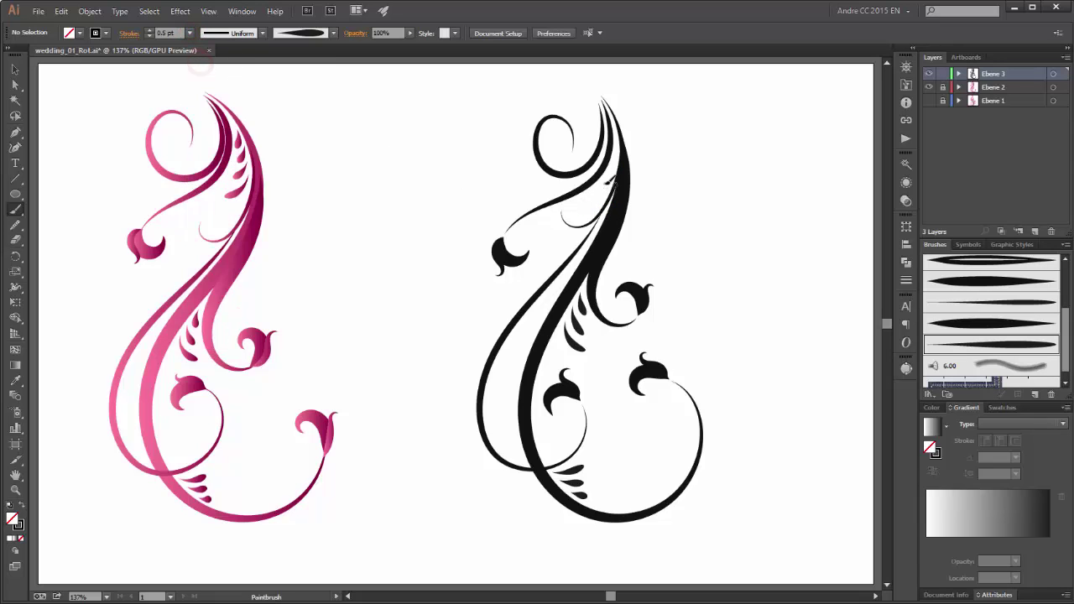
mouse_move(612, 179)
left_mouse_down()
mouse_move(581, 201)
mouse_move(587, 208)
left_mouse_up()
Step: Smooth the black ornament's upper curl with the Smooth tool and deselect it
left_click(15, 84)
left_click(551, 174)
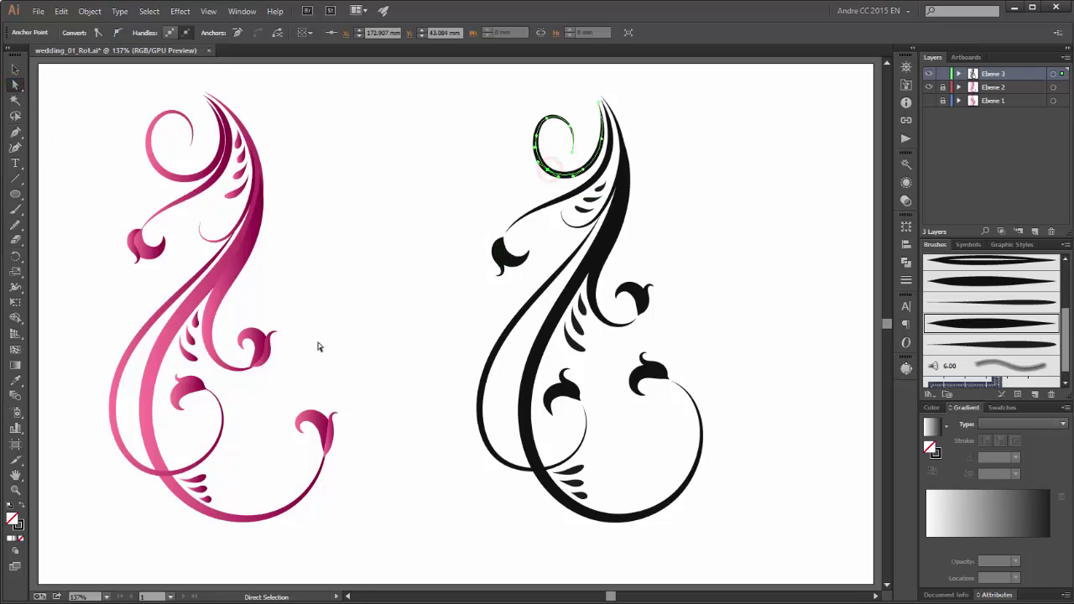
mouse_move(18, 229)
left_mouse_down()
mouse_move(65, 252)
mouse_move(58, 238)
left_mouse_up()
mouse_move(543, 128)
left_mouse_down()
mouse_move(586, 173)
mouse_move(579, 166)
left_mouse_up()
mouse_move(547, 126)
left_mouse_down()
mouse_move(537, 151)
mouse_move(542, 117)
mouse_move(541, 164)
mouse_move(554, 172)
left_mouse_up()
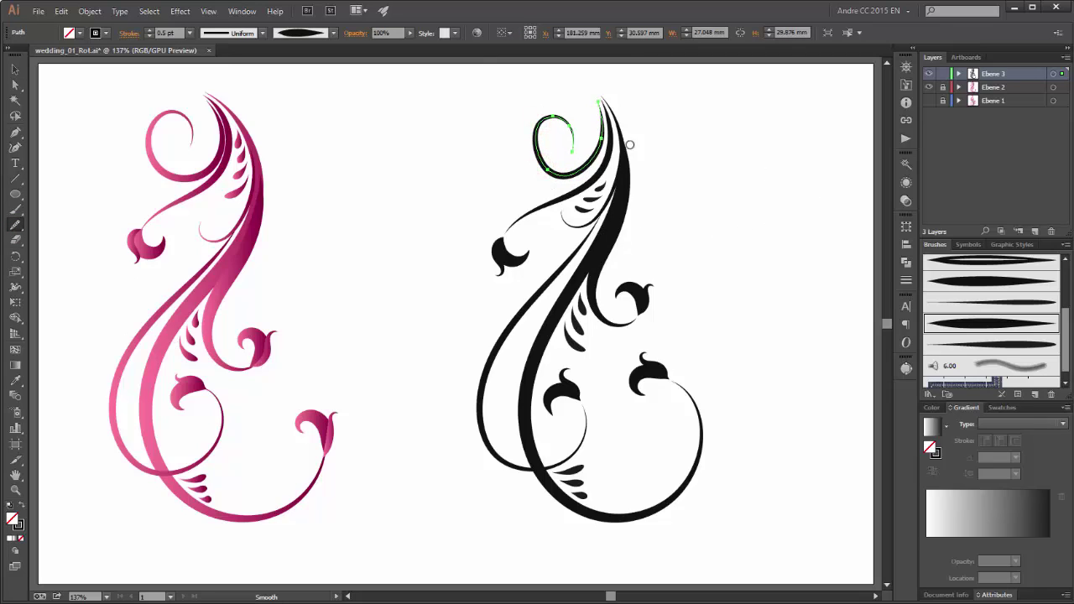
left_click(15, 70)
left_click(776, 183)
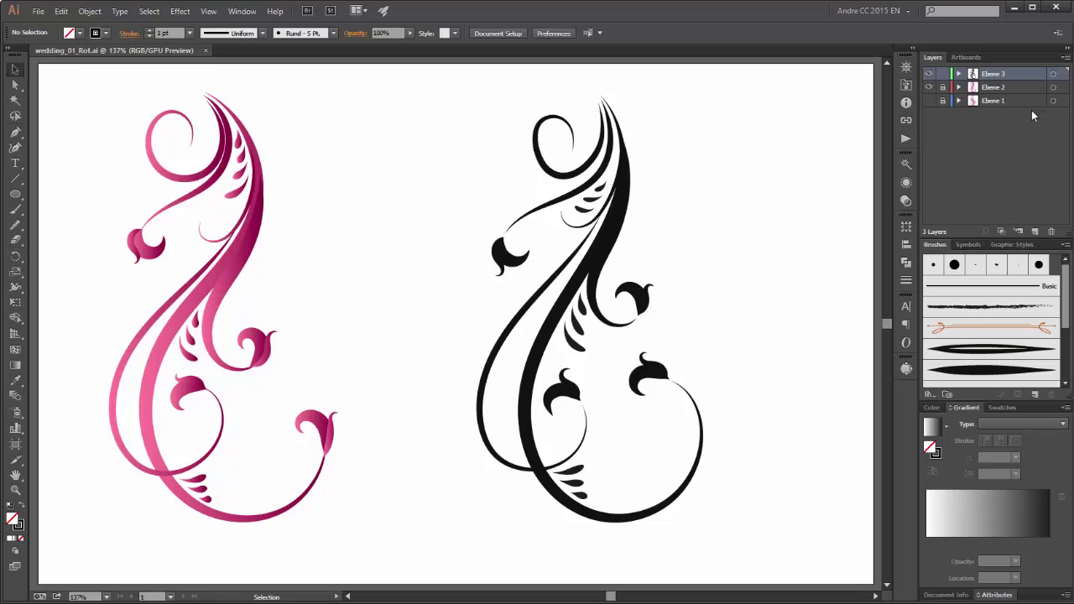
Step: Expand the appearance of all artwork on Ebene 3 and fill it with the gradient sampled from the pink reference
left_click(1054, 74)
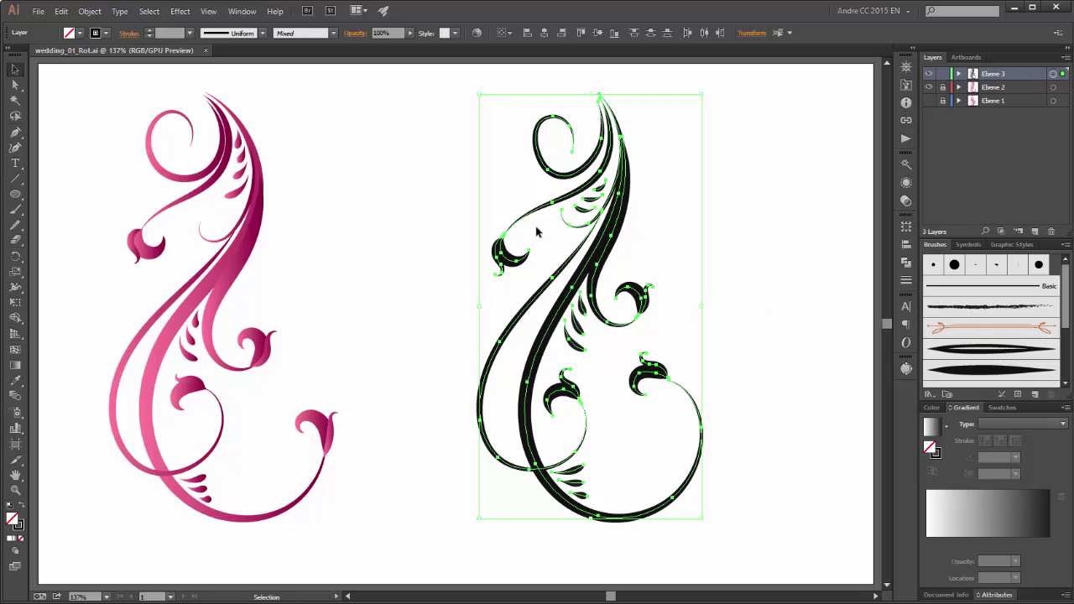
left_click(90, 11)
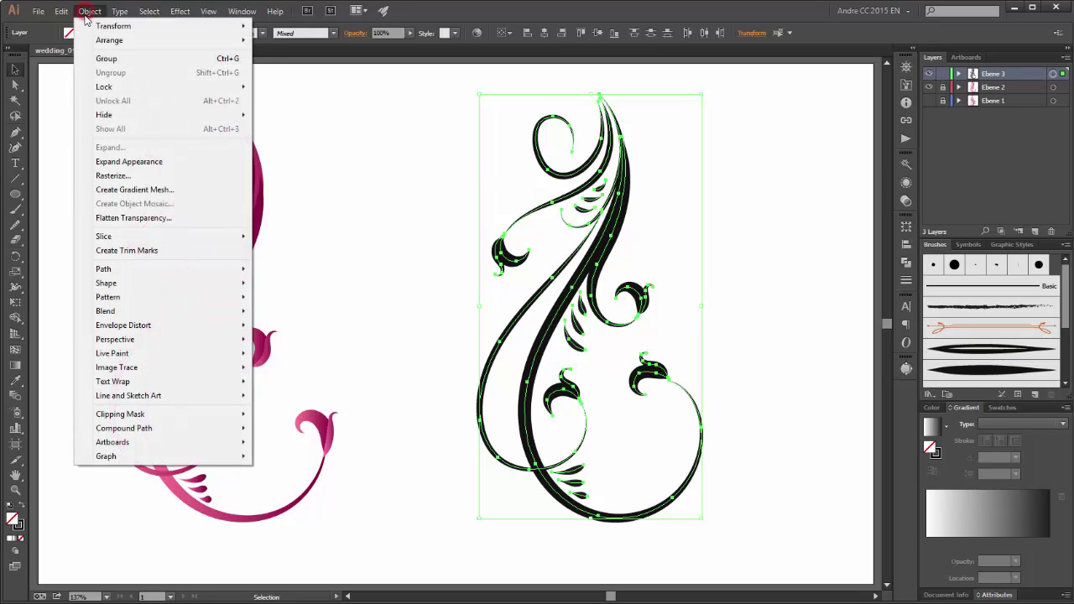
left_click(114, 165)
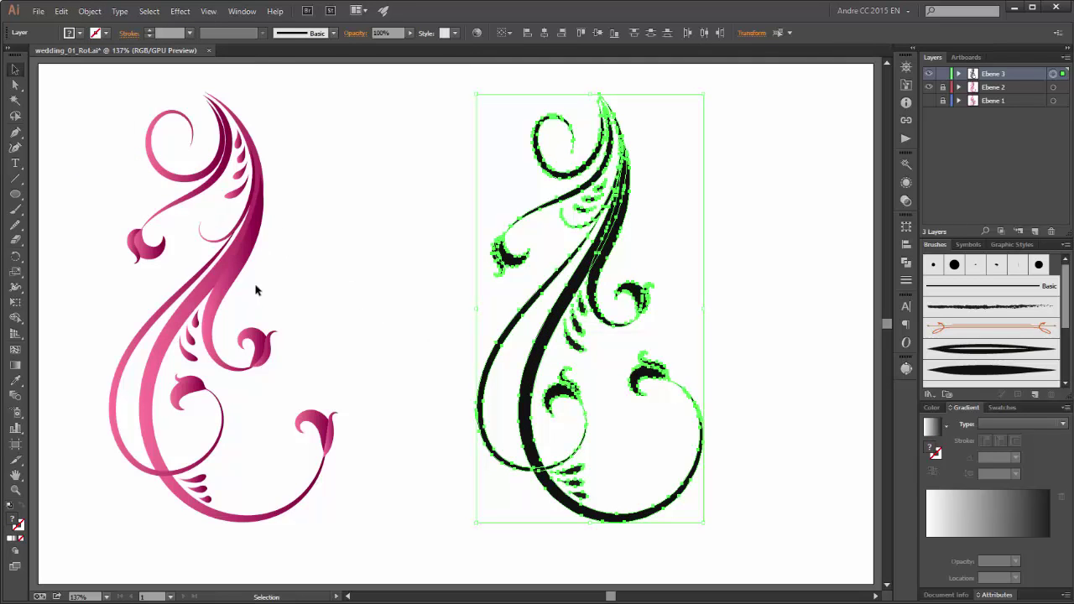
left_click(15, 380)
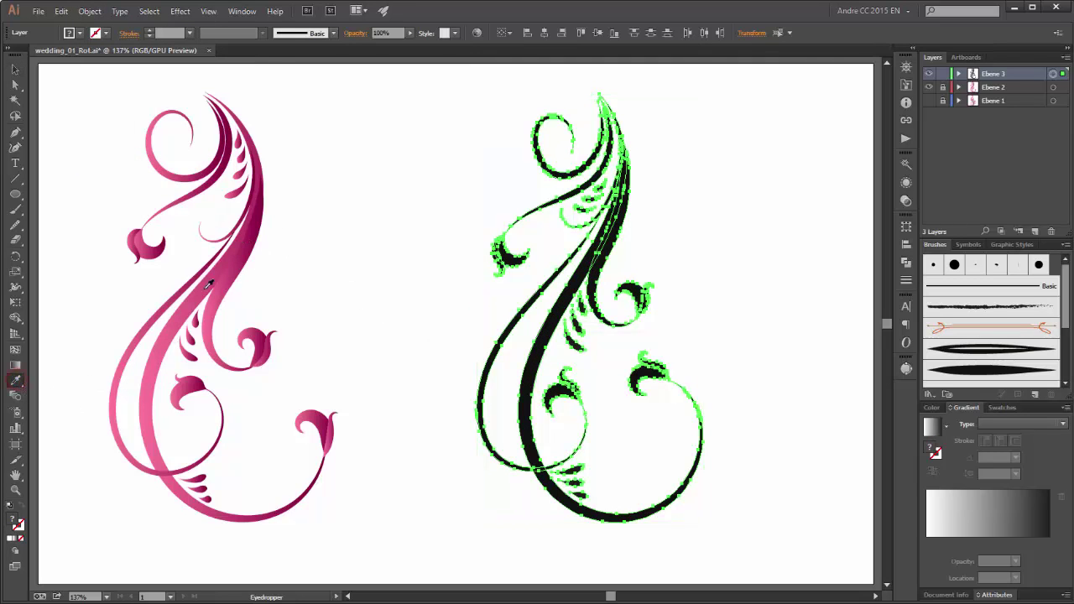
left_click(240, 259)
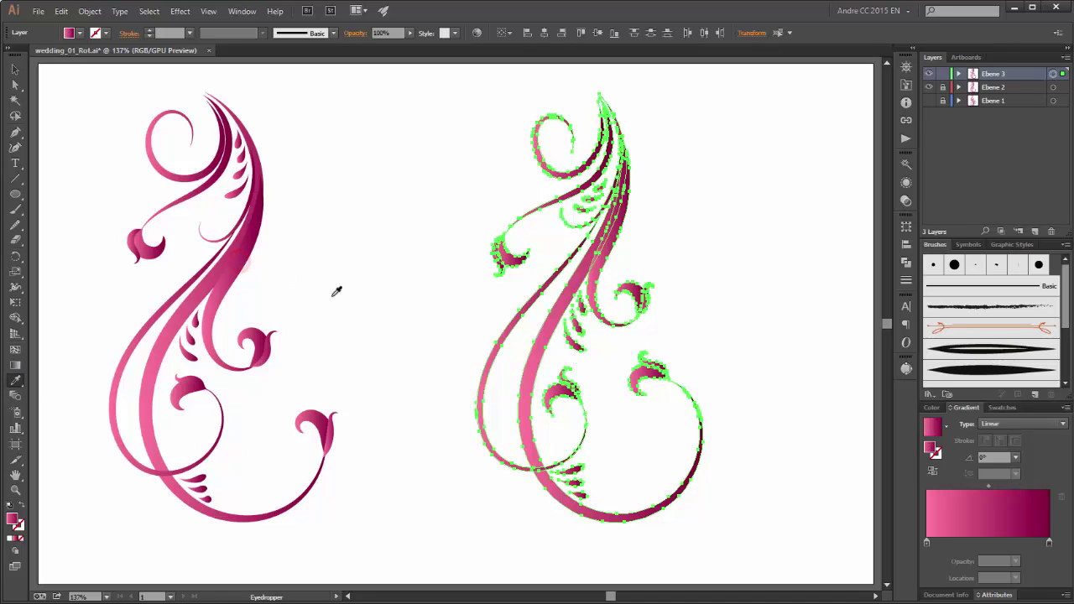
Step: Examine the colours of both gradient stops as RGB values and hex codes
left_click(927, 544)
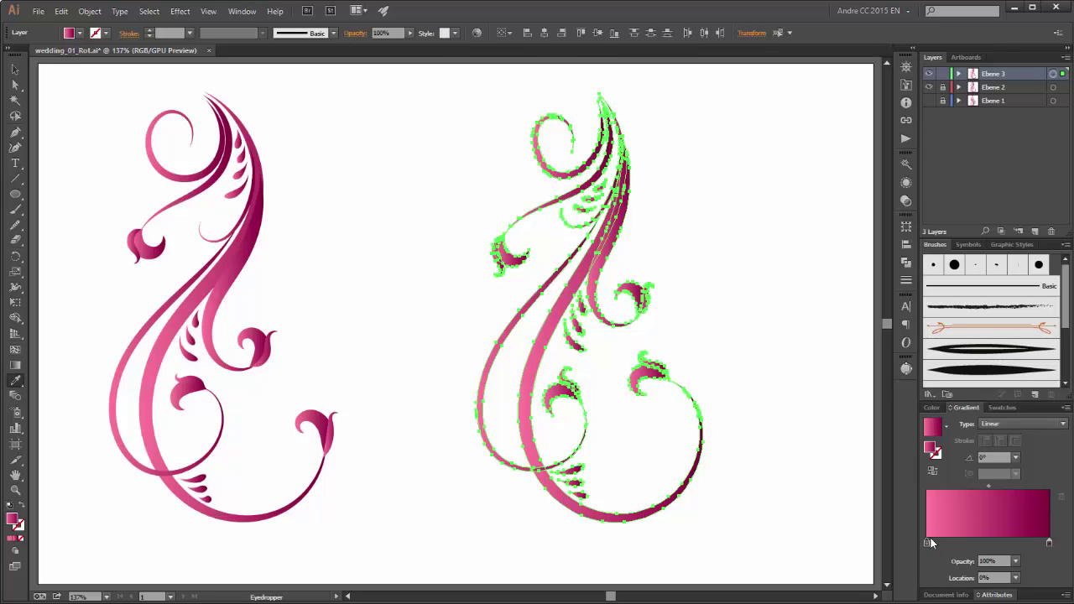
double_click(927, 545)
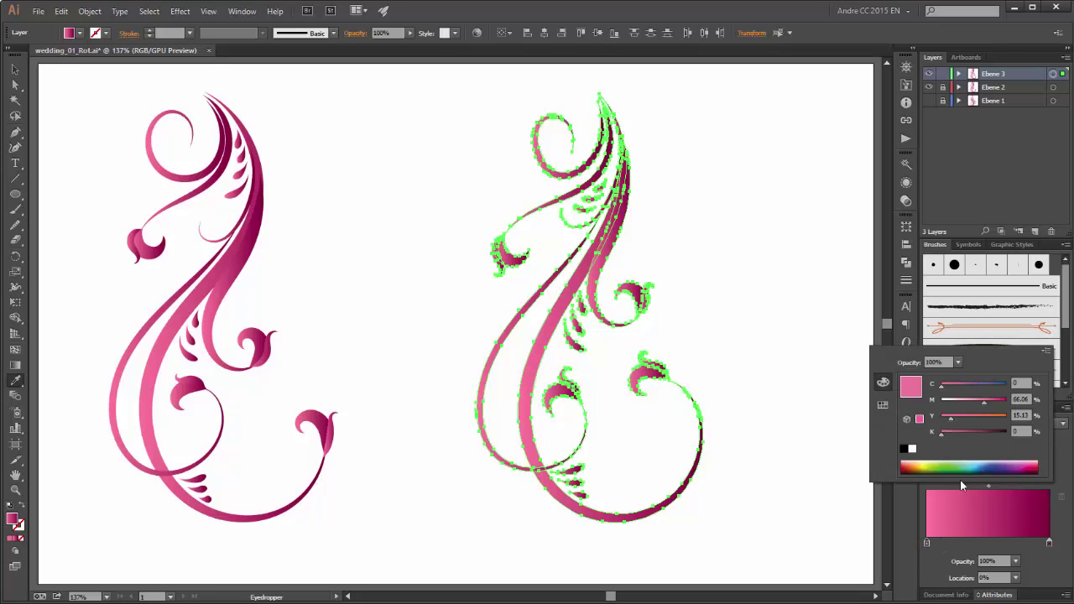
left_click(1048, 350)
left_click(982, 369)
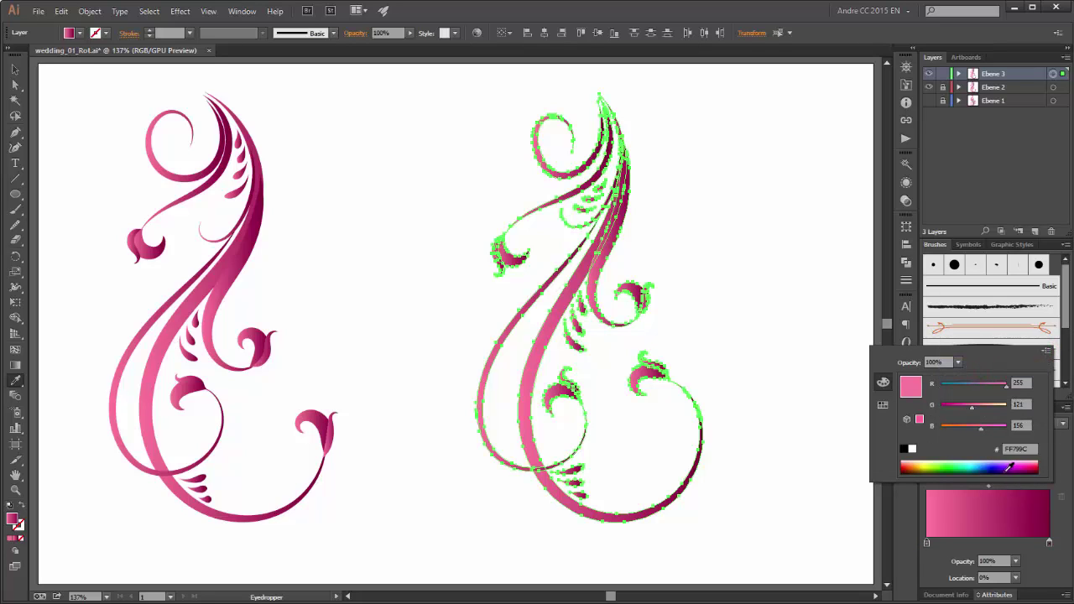
left_click(1033, 450)
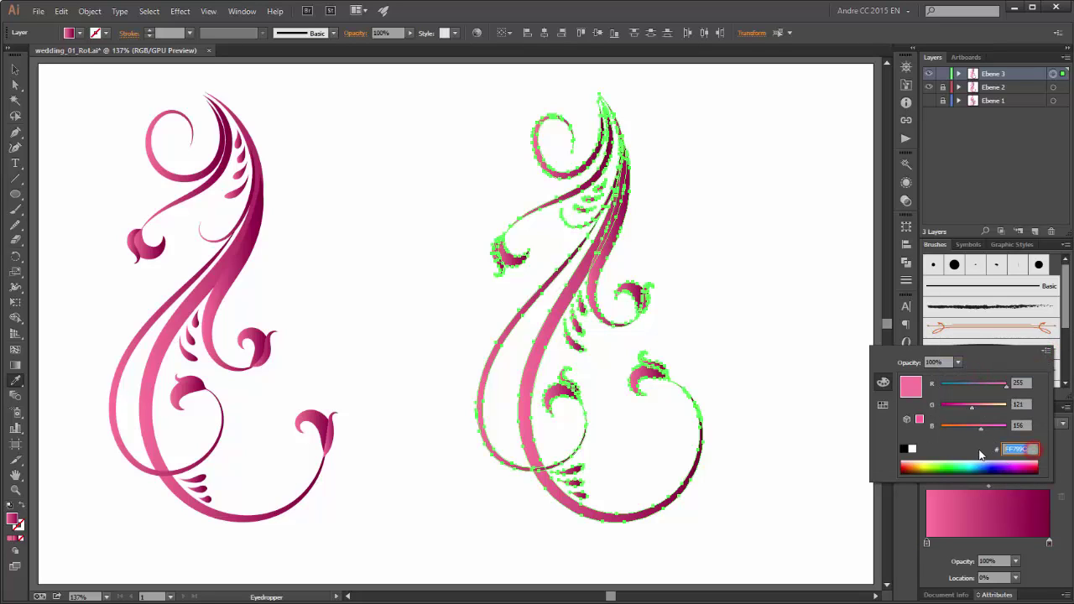
left_click(1050, 544)
double_click(1049, 544)
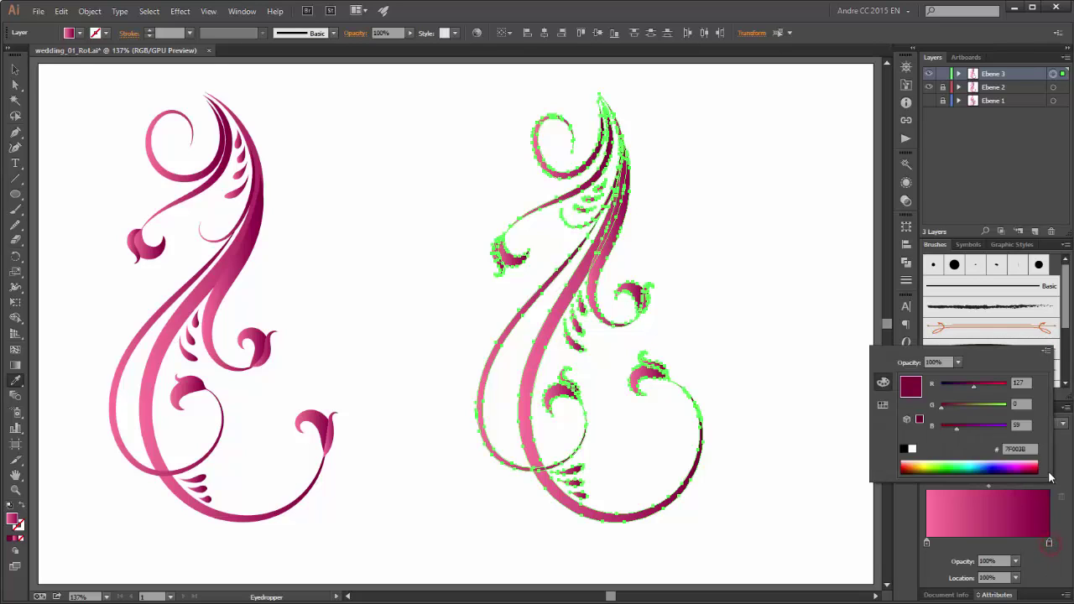
left_click(1033, 450)
left_click(732, 17)
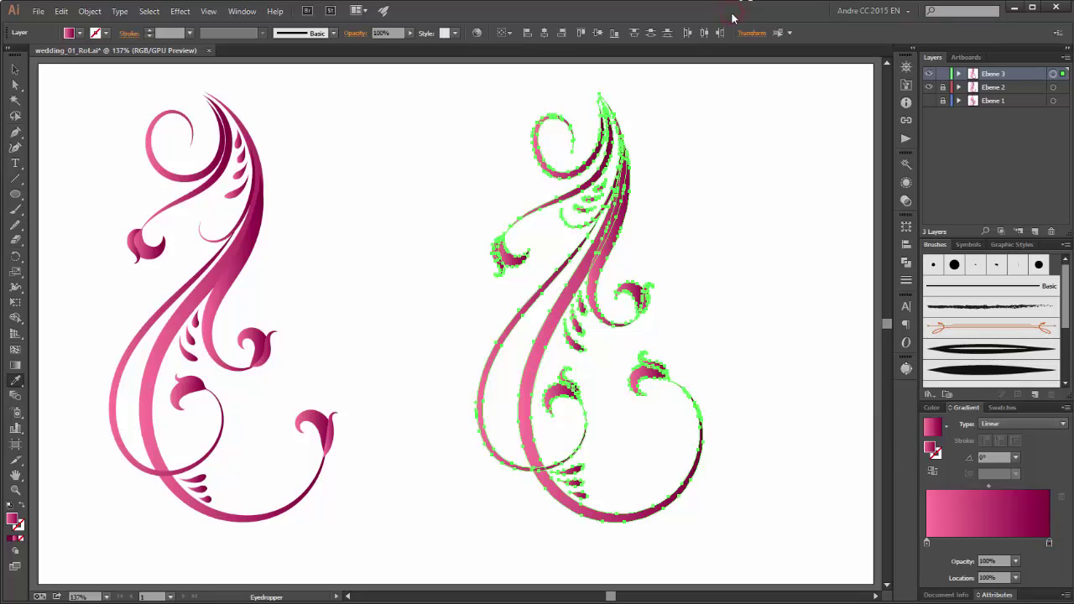
Step: Deselect the finished ornament, hide Ebene 2 and Ebene 3, and show the Ebene 1 reference with a new layer for drawing
left_click(14, 69)
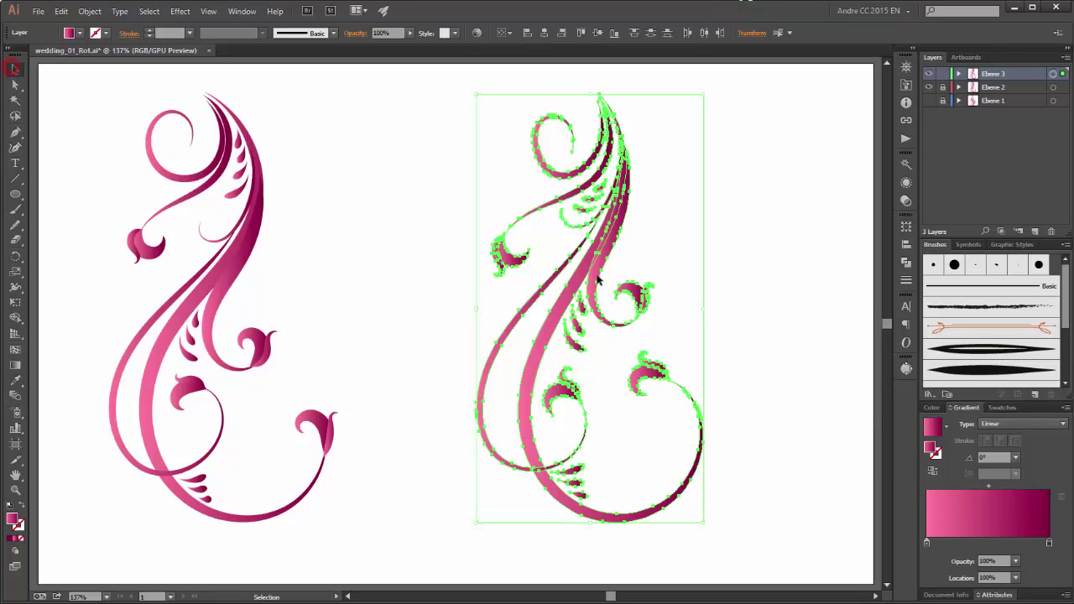
left_click(769, 279)
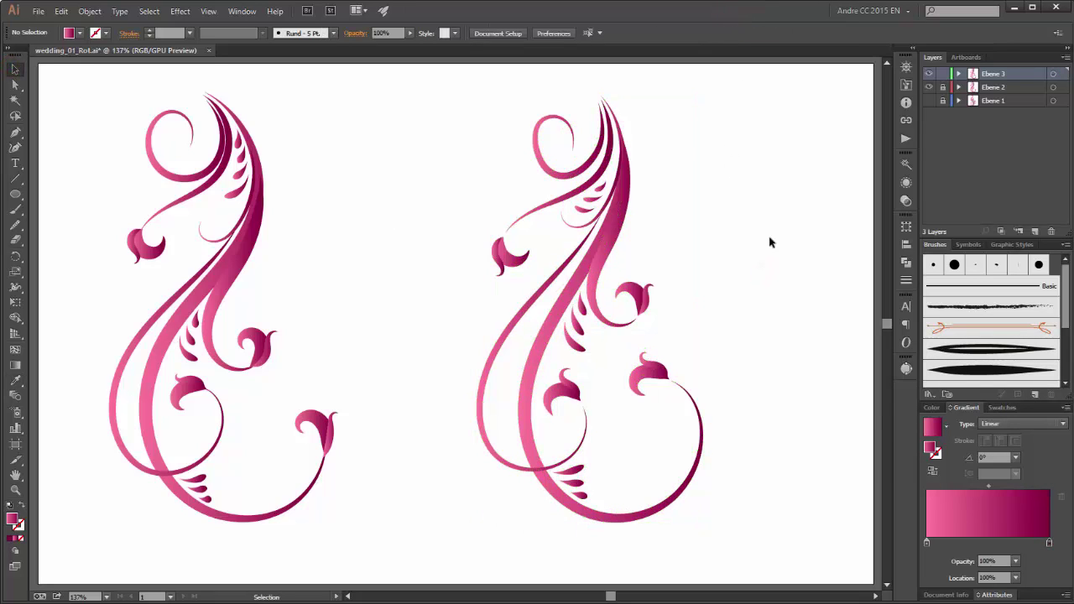
left_click(930, 87)
left_click(928, 101)
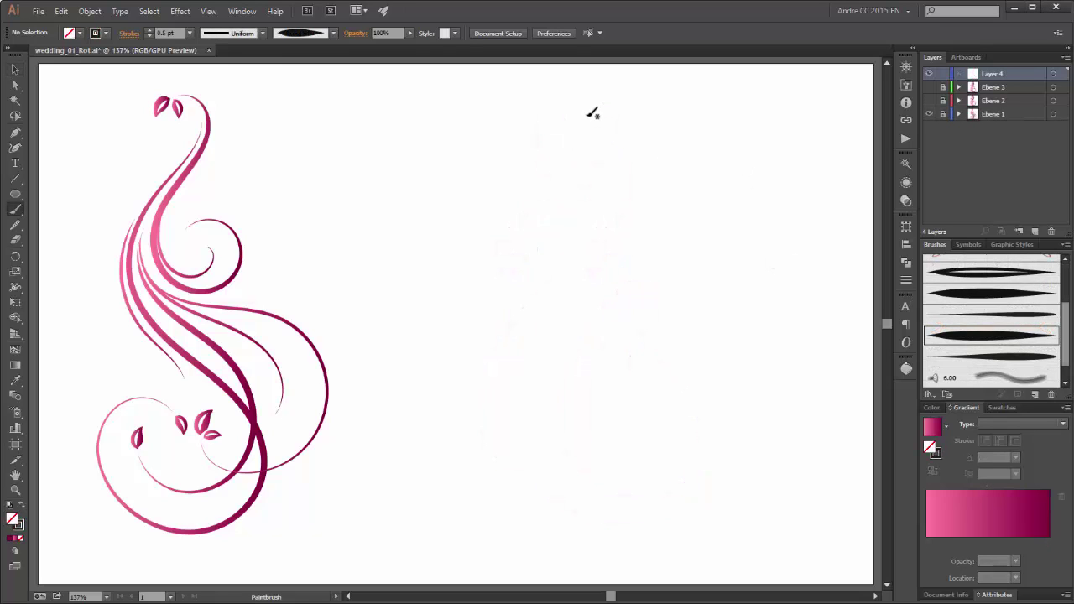
Step: Paint the second ornament's three main stems at 0.5 pt: the upper looped stem and two long S-curves ending in nested lower curls
mouse_move(588, 116)
left_mouse_down()
mouse_move(615, 155)
mouse_move(570, 223)
mouse_move(567, 256)
mouse_move(608, 290)
mouse_move(641, 284)
mouse_move(651, 260)
mouse_move(646, 226)
left_mouse_up()
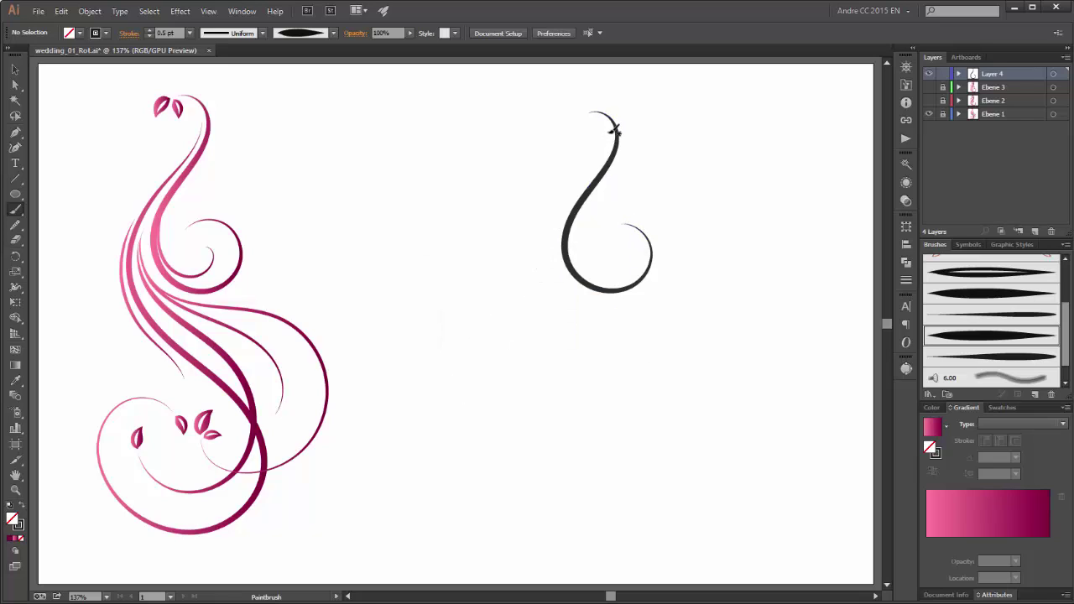
left_click_drag(609, 129, 595, 167)
mouse_move(549, 216)
left_mouse_down()
mouse_move(538, 310)
mouse_move(554, 346)
mouse_move(640, 454)
mouse_move(645, 483)
mouse_move(632, 516)
mouse_move(597, 543)
mouse_move(544, 548)
mouse_move(504, 522)
mouse_move(470, 472)
mouse_move(478, 425)
mouse_move(513, 404)
mouse_move(557, 415)
left_mouse_up()
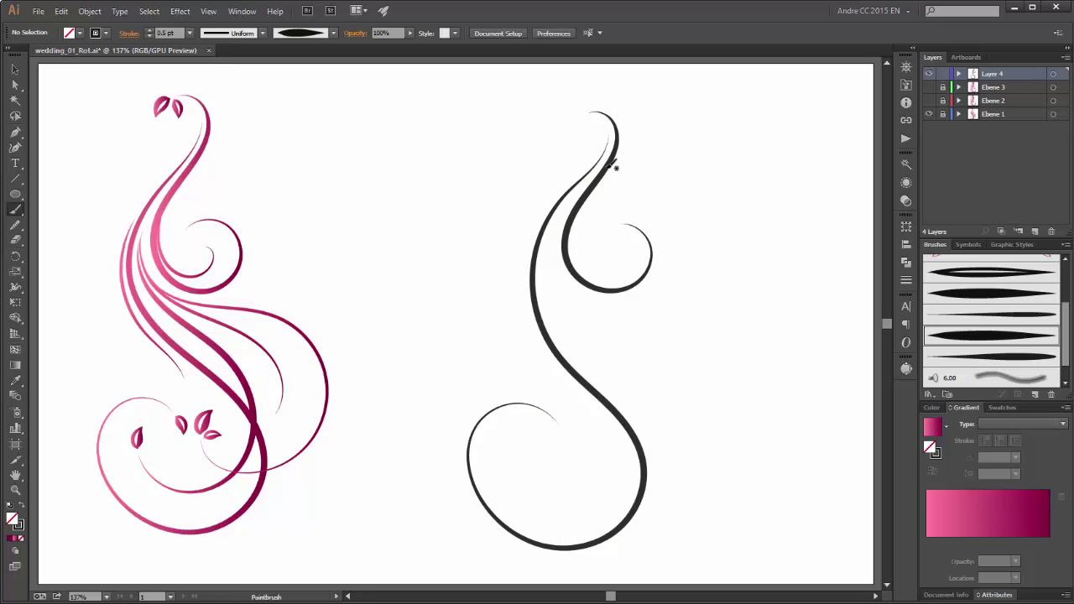
left_click_drag(551, 241, 562, 295)
mouse_move(593, 340)
left_mouse_down()
mouse_move(652, 388)
mouse_move(665, 416)
mouse_move(662, 474)
left_mouse_up()
mouse_move(585, 517)
left_mouse_down()
mouse_move(543, 508)
mouse_move(520, 461)
left_mouse_up()
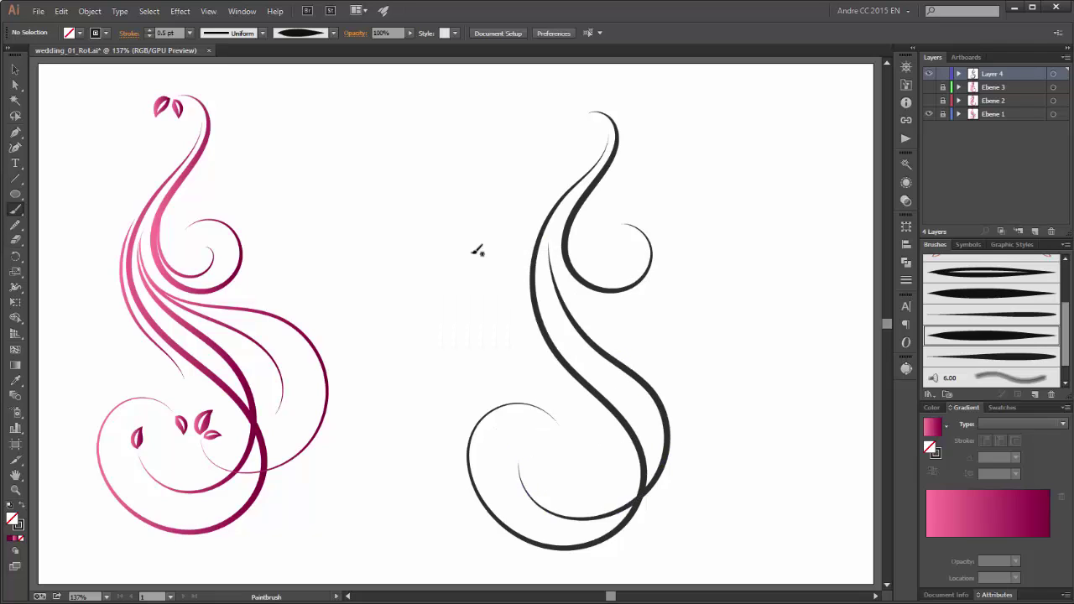
Step: Set the stroke weight to 0.25 pt and paint the thin side branches, the large outer sweep and the small curl inside the upper loop
left_click(190, 34)
left_click(201, 43)
mouse_move(549, 244)
left_mouse_down()
mouse_move(587, 304)
mouse_move(687, 398)
left_mouse_up()
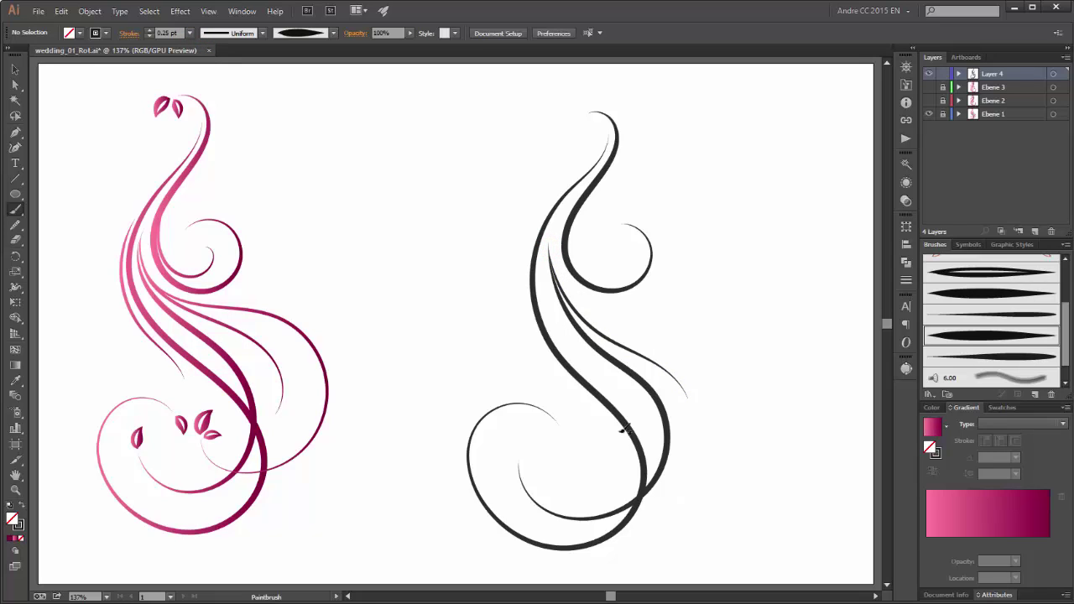
mouse_move(553, 259)
left_mouse_down()
mouse_move(607, 320)
mouse_move(660, 337)
left_mouse_up()
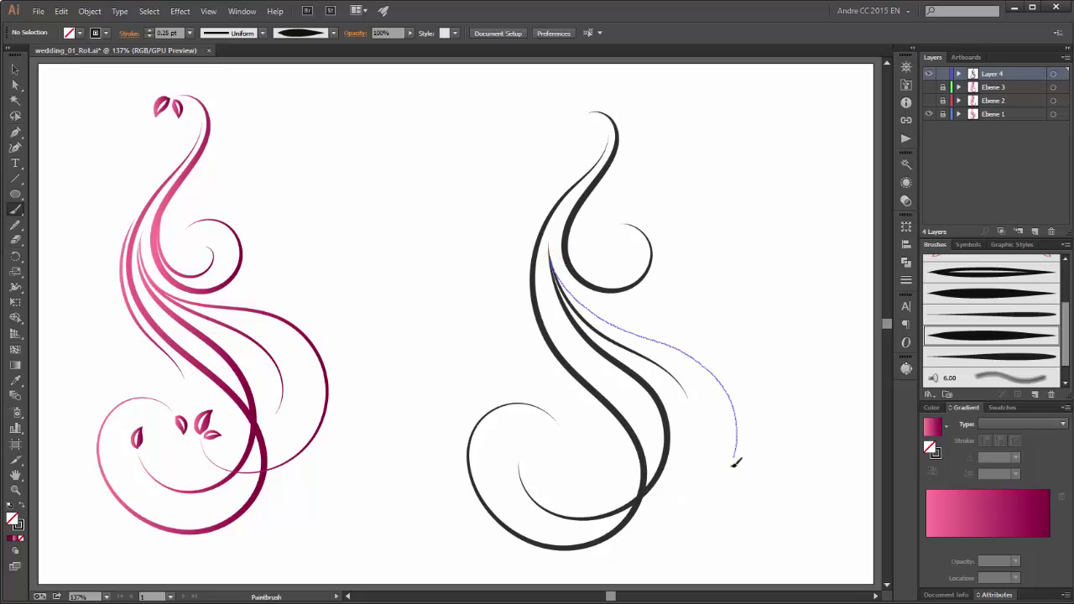
mouse_move(735, 461)
left_mouse_down()
mouse_move(700, 507)
mouse_move(664, 516)
mouse_move(588, 480)
left_mouse_up()
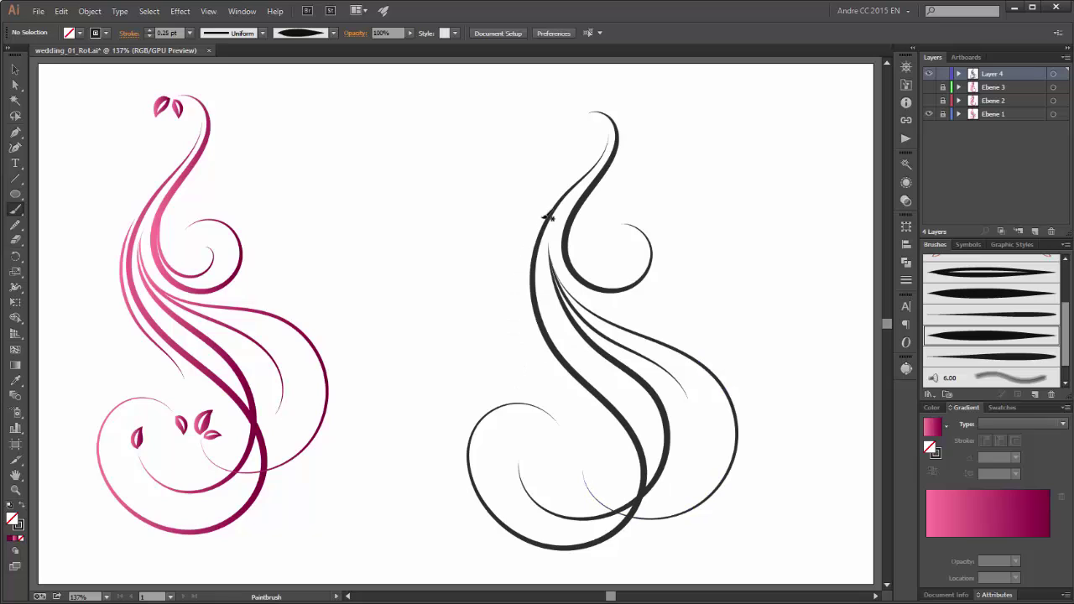
left_click_drag(541, 217, 518, 309)
left_click_drag(534, 357, 569, 389)
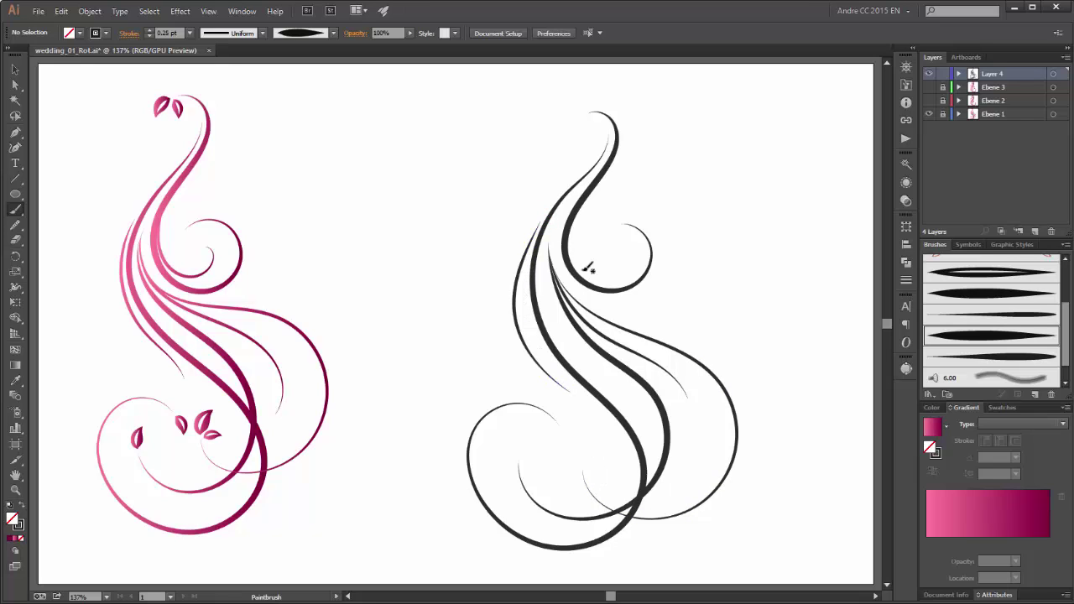
mouse_move(570, 230)
left_mouse_down()
mouse_move(577, 255)
mouse_move(605, 274)
mouse_move(619, 268)
left_mouse_up()
Step: Choose the hollow leaf-shaped brush from the Free_brushes_Brush library, set the stroke to 1 pt and paint two leaves at the stem's upper tip
left_click(906, 85)
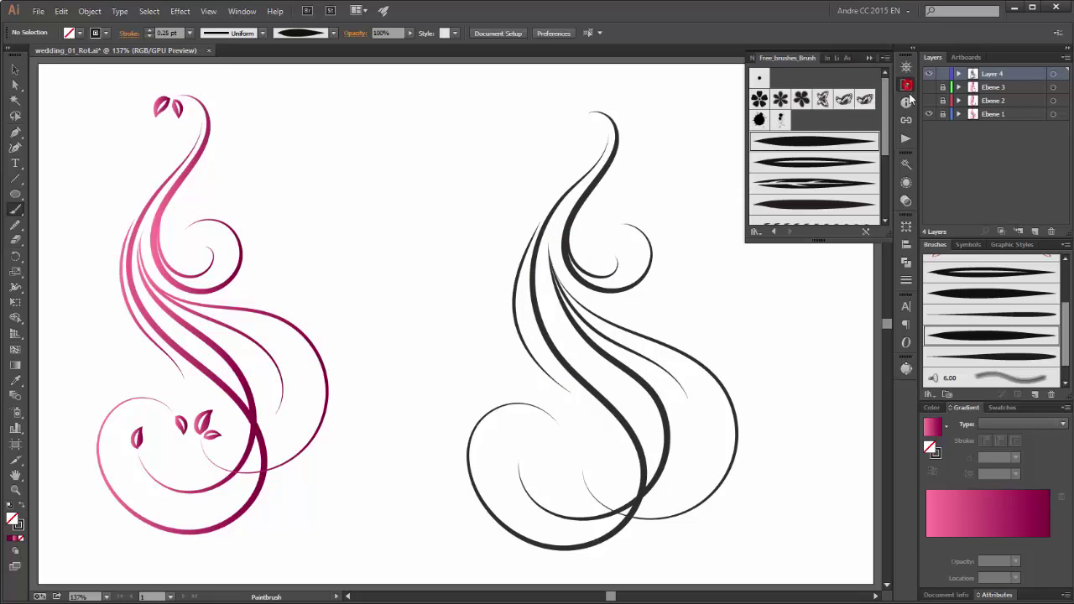
left_click(825, 162)
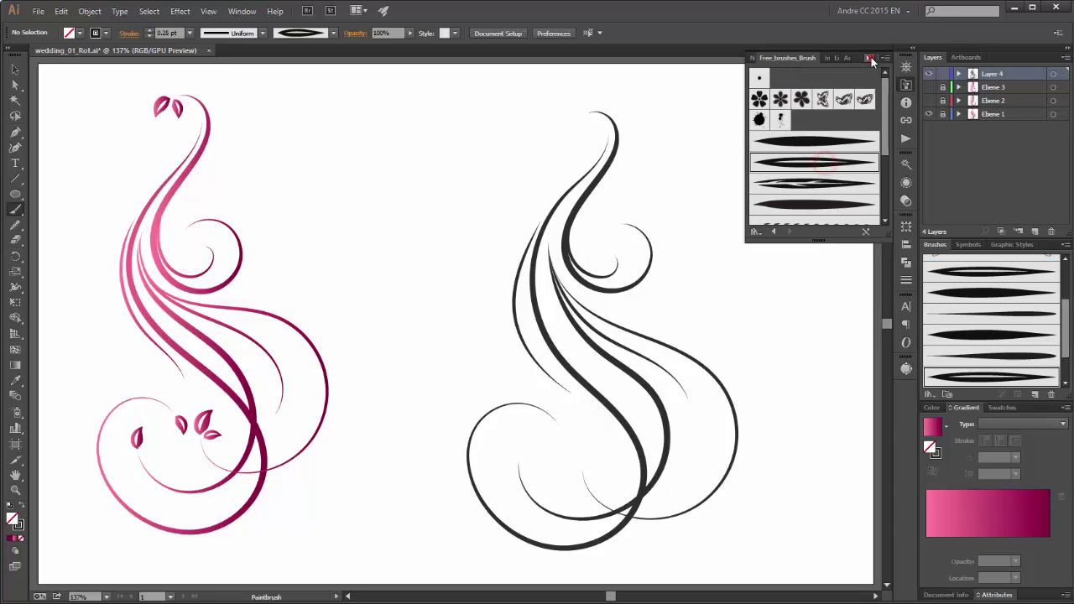
left_click(906, 85)
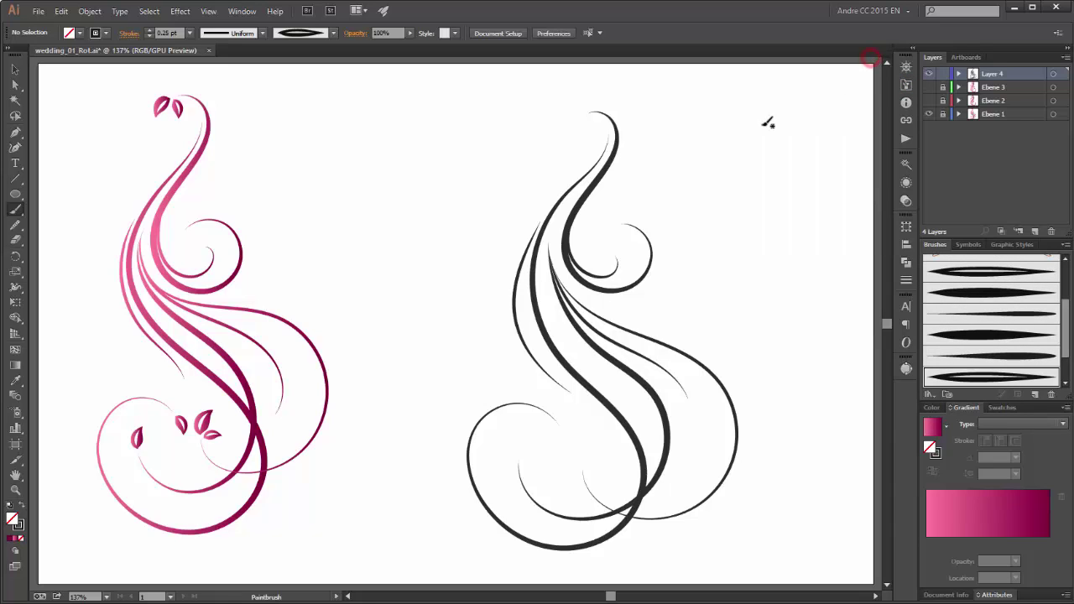
left_click(189, 33)
left_click(201, 84)
mouse_move(583, 117)
left_mouse_down()
mouse_move(557, 112)
mouse_move(586, 136)
left_mouse_up()
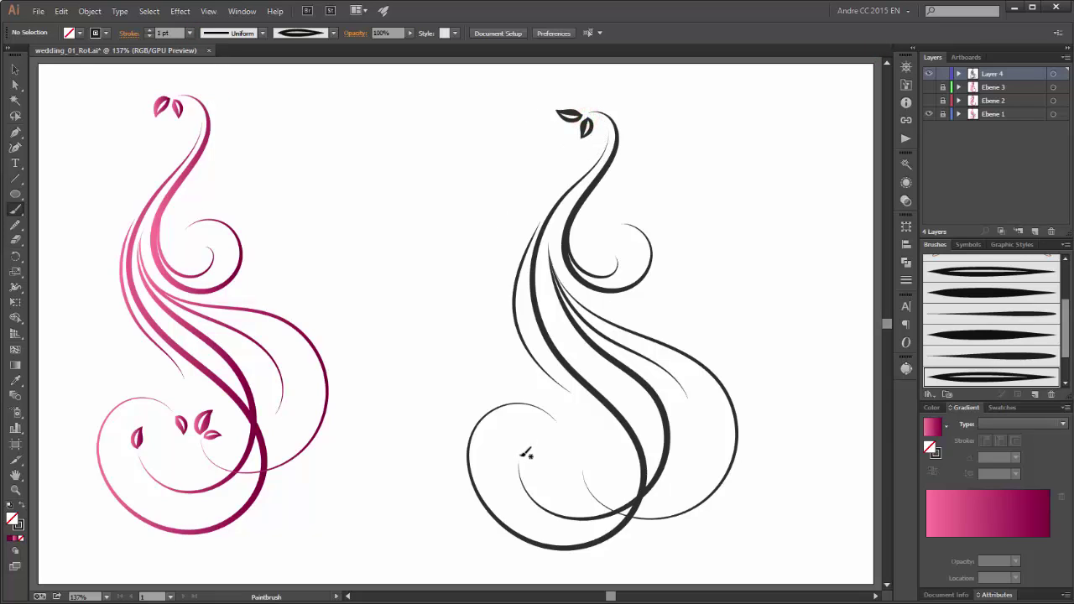
Step: Paint small leaves at the tips of the lower curls and one at the tip of the upper loop, undoing a misplaced stroke
mouse_move(522, 456)
left_mouse_down()
mouse_move(533, 437)
mouse_move(597, 438)
mouse_move(604, 459)
left_mouse_up()
left_click_drag(560, 428, 562, 452)
mouse_move(619, 224)
left_mouse_down()
mouse_move(599, 242)
mouse_move(617, 216)
mouse_move(611, 224)
left_mouse_up()
key("ctrl+z")
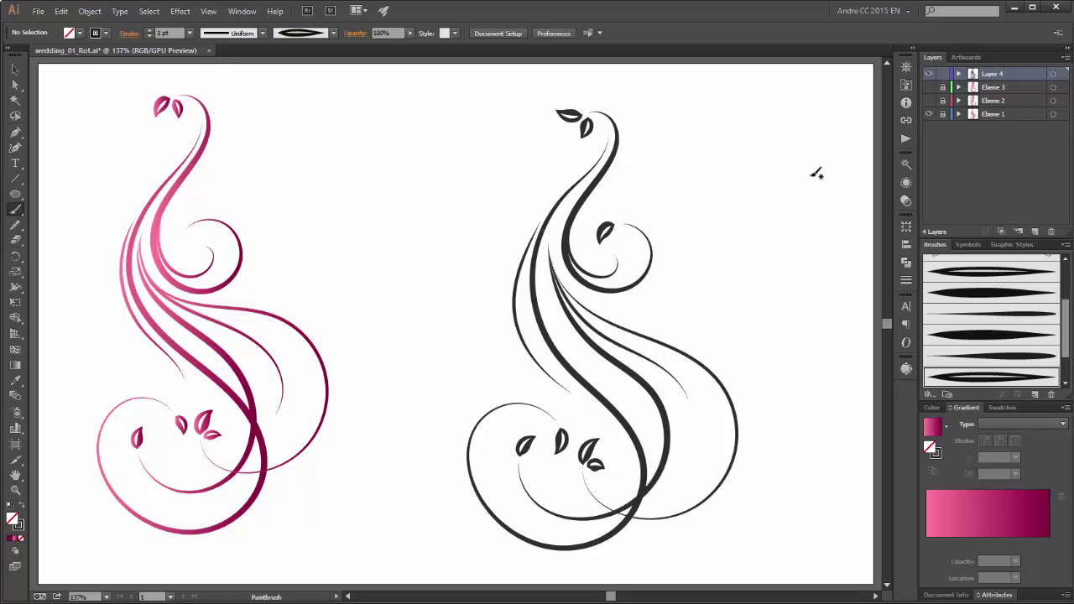
Step: Expand the appearance of all artwork on Layer 4 and fill it with the pink gradient sampled from the Ebene 1 reference
left_click(1053, 74)
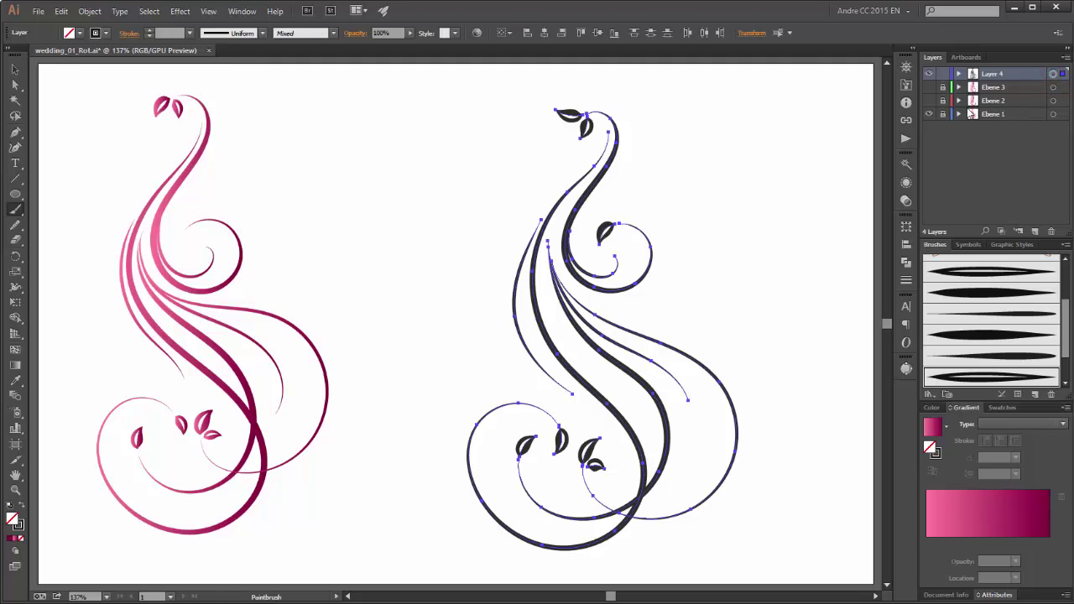
left_click(90, 11)
left_click(120, 164)
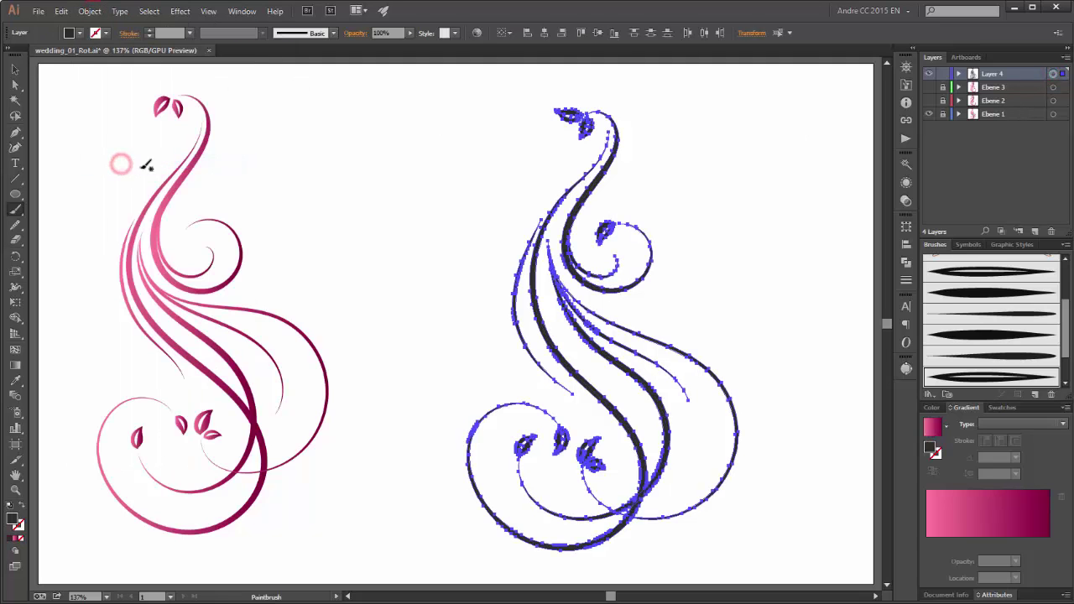
key("i")
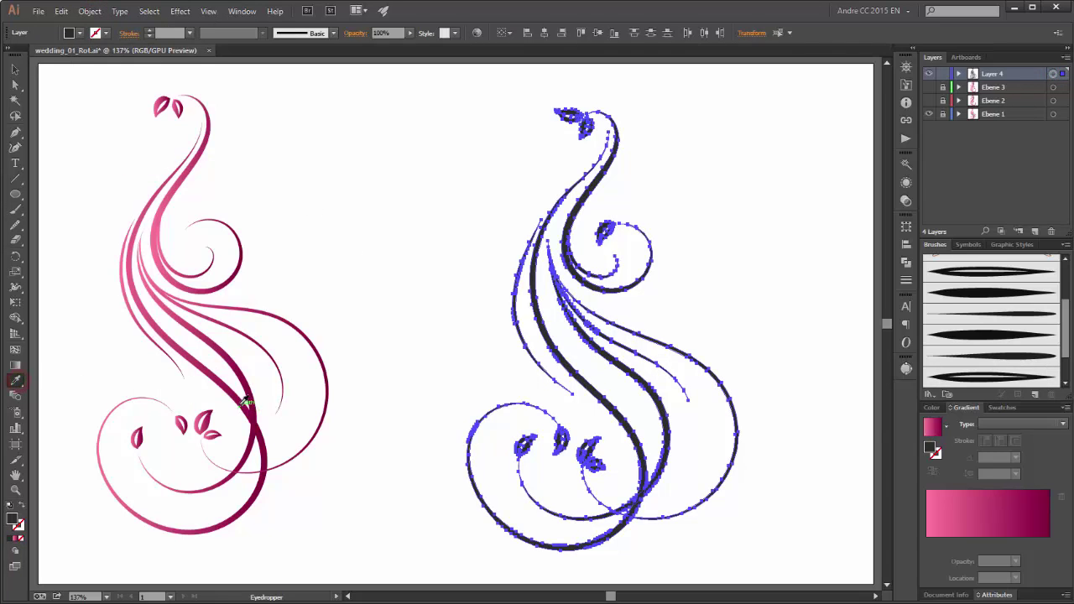
left_click(245, 403)
key("v")
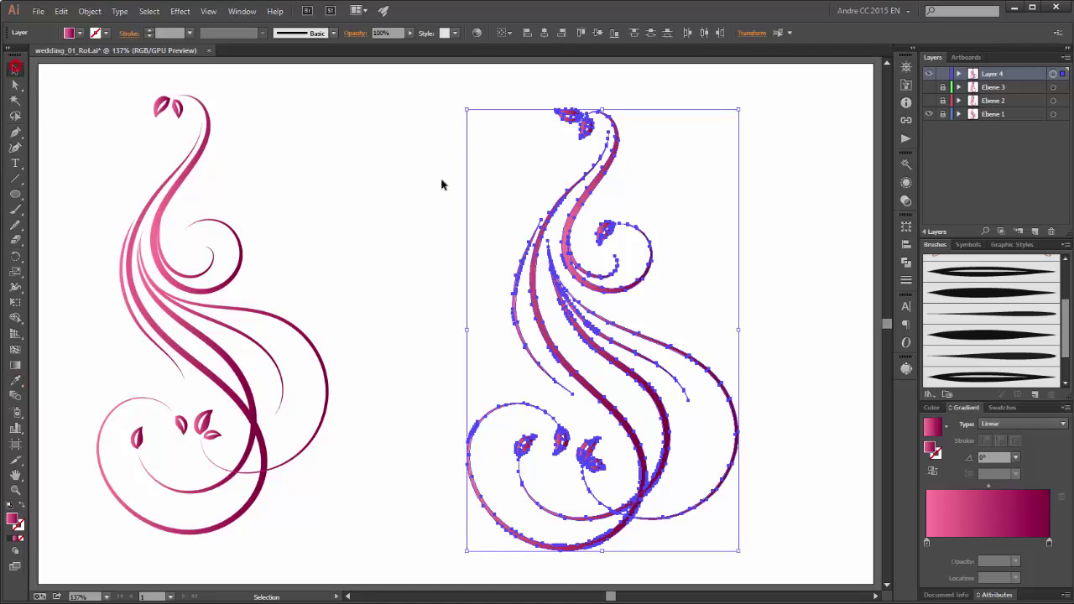
Step: Deselect the swirl and save the document, and switch the visible reference layer from Ebene 1 to Ebene 3
left_click(817, 192)
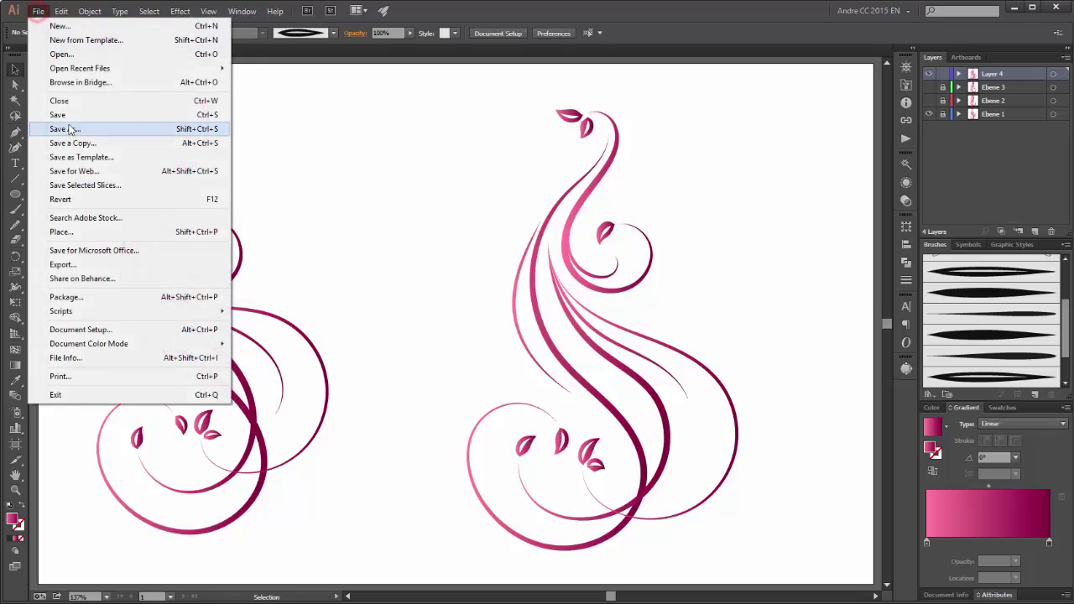
left_click(76, 115)
left_click(930, 114)
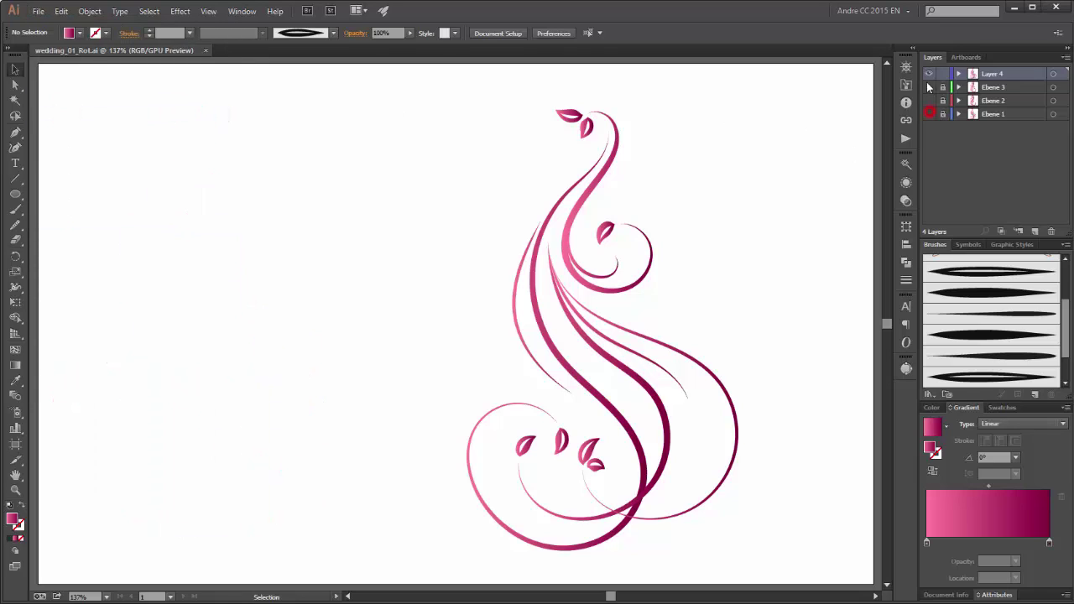
left_click(929, 88)
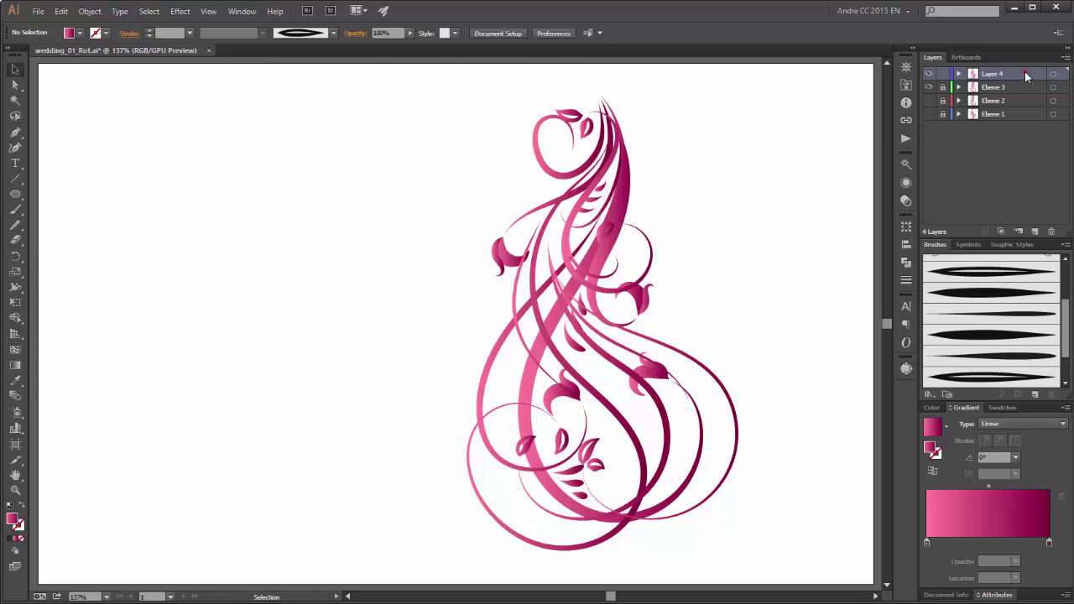
Step: Move Layer 4 directly below Ebene 3 in the layer order and unlock Ebene 3
left_click_drag(1024, 76, 1031, 95)
left_click(1054, 75)
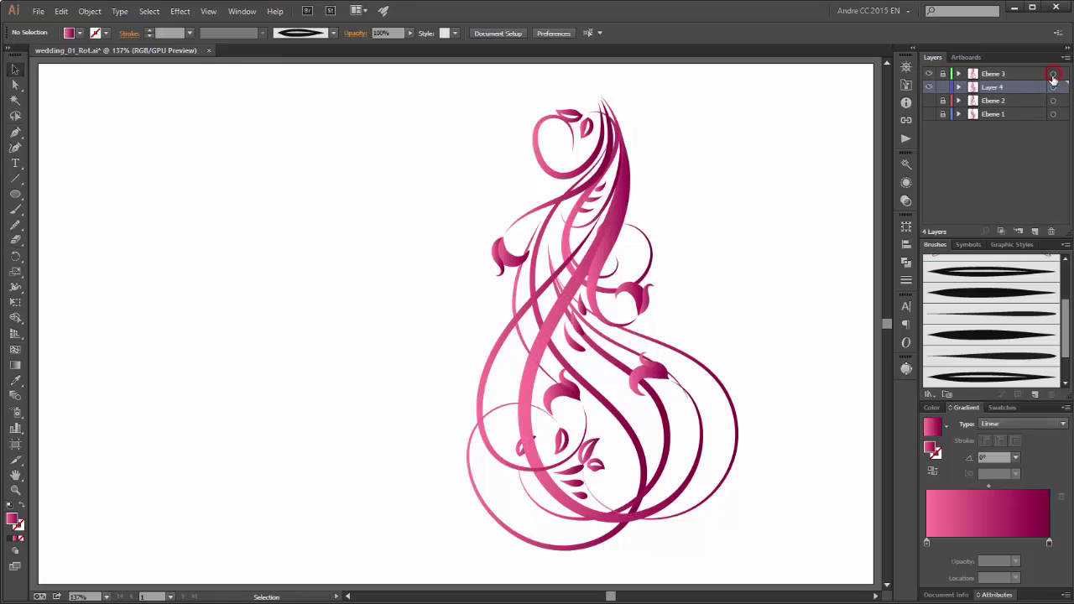
left_click(943, 74)
Step: Rotate the artwork of Ebene 3 and Layer 4 together to about 100° and enlarge it to fill the artboard
left_click(1054, 75)
left_click(1054, 87, "shift")
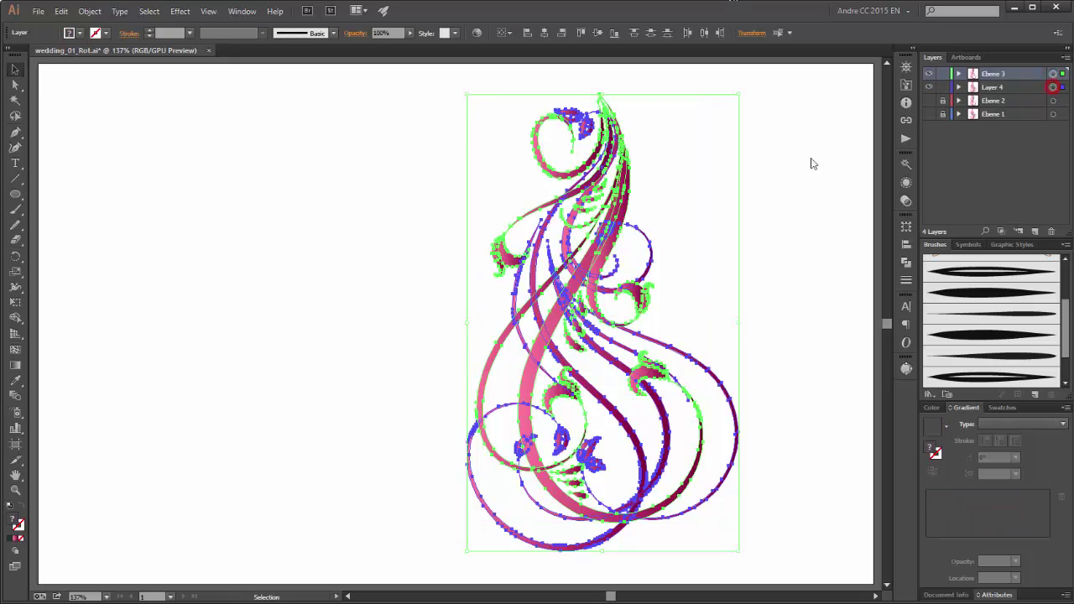
left_click(15, 302)
left_click_drag(333, 230, 483, 584)
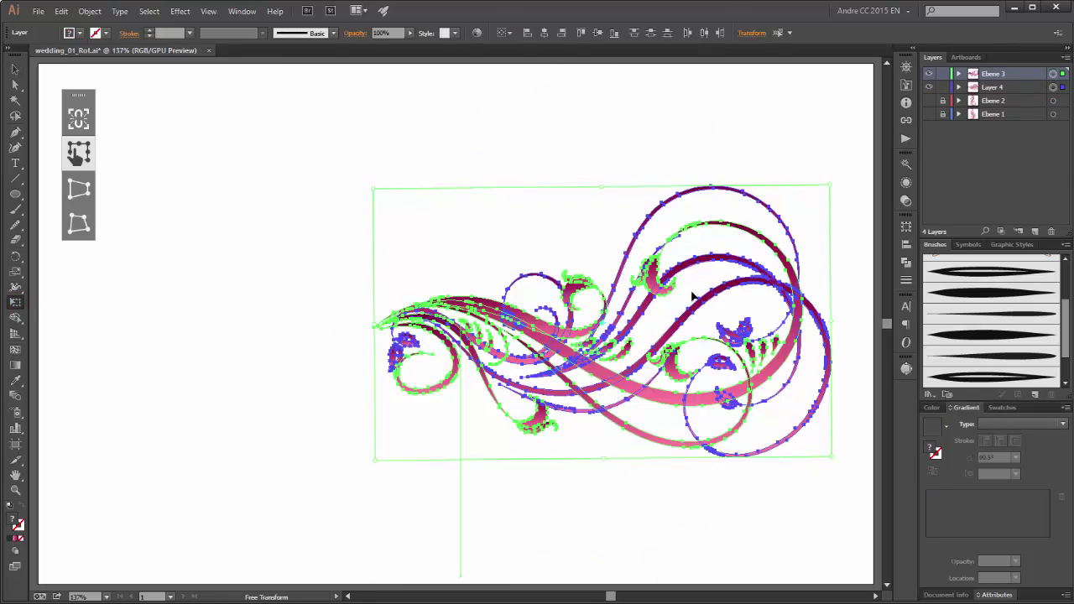
left_click_drag(656, 296, 355, 379)
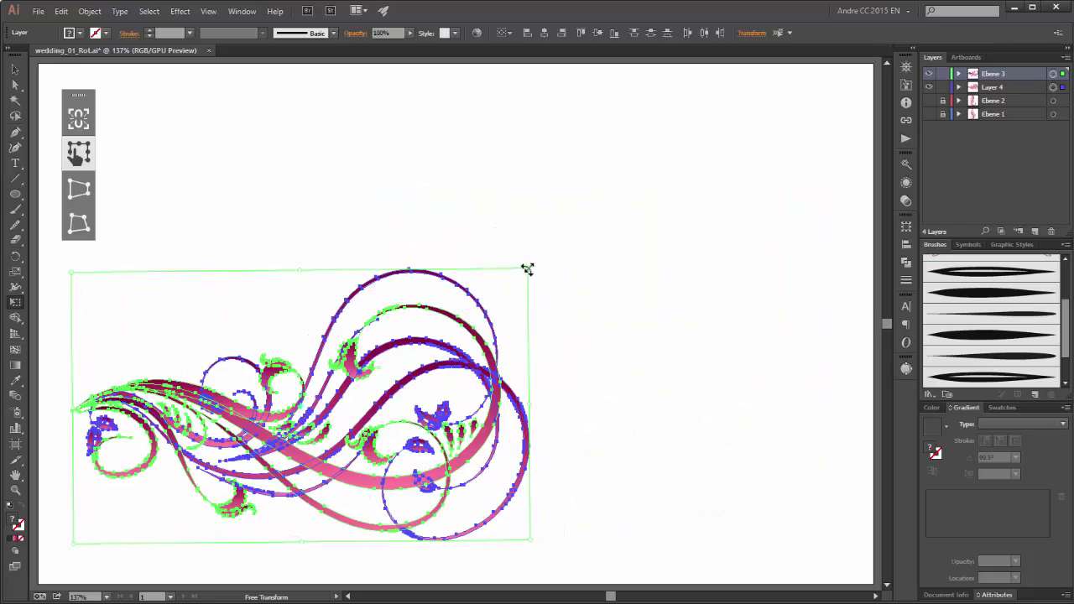
left_click_drag(527, 269, 833, 84)
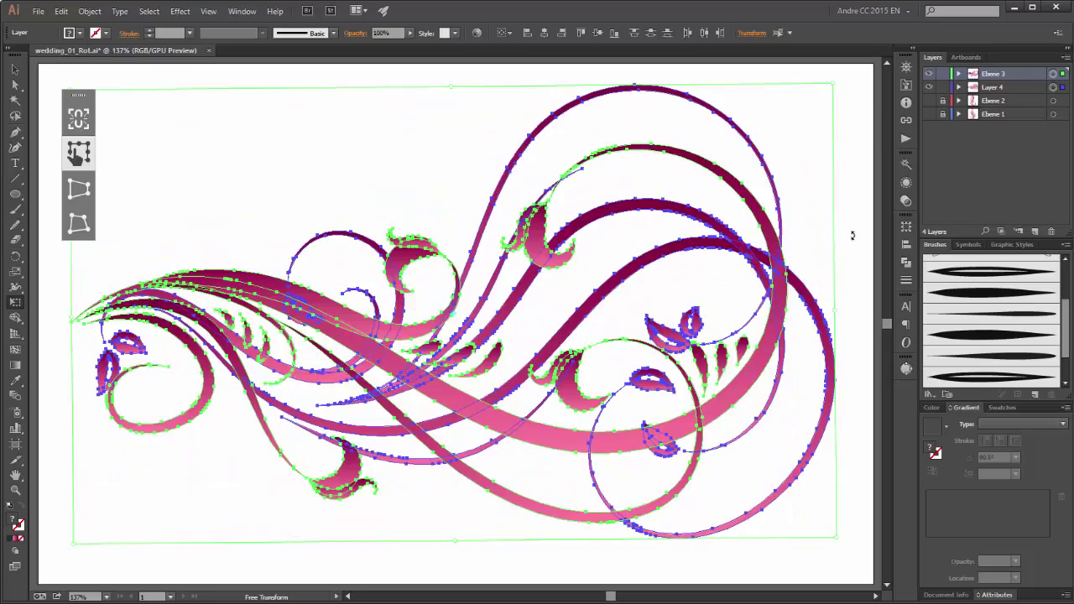
left_click_drag(852, 236, 839, 147)
left_click_drag(495, 317, 476, 354)
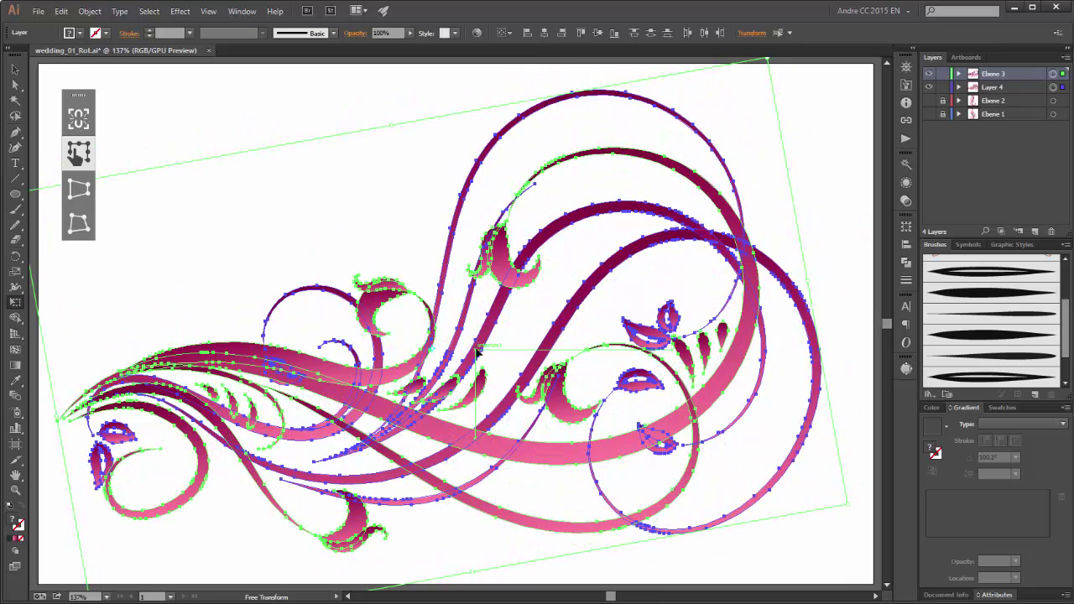
Step: Reduce the opacity of Layer 4 alone to 19%
left_click(1053, 74)
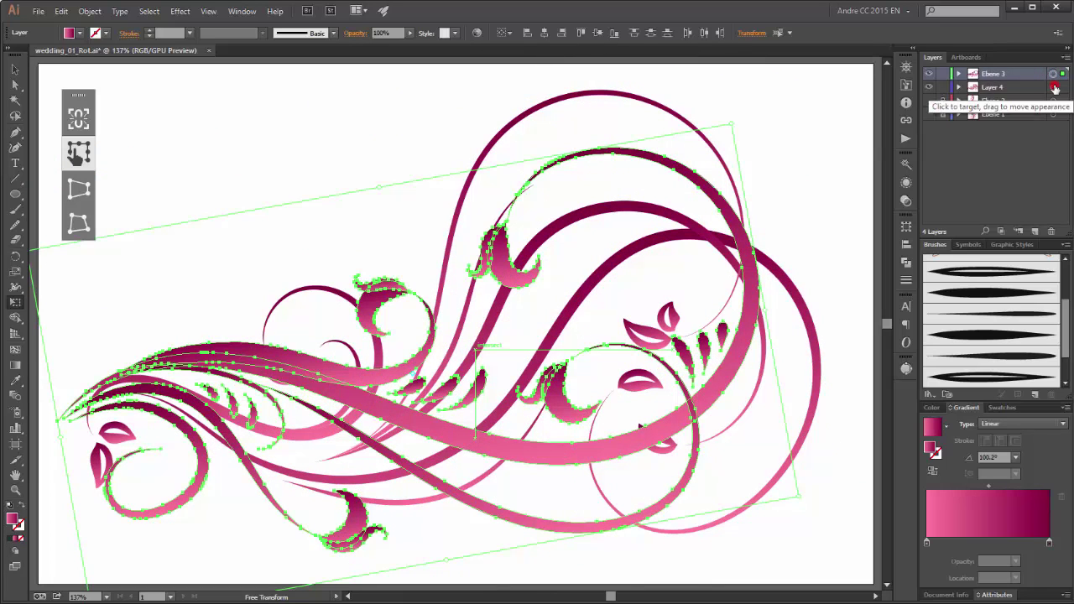
left_click(1053, 87)
left_click(906, 200)
left_click(877, 171)
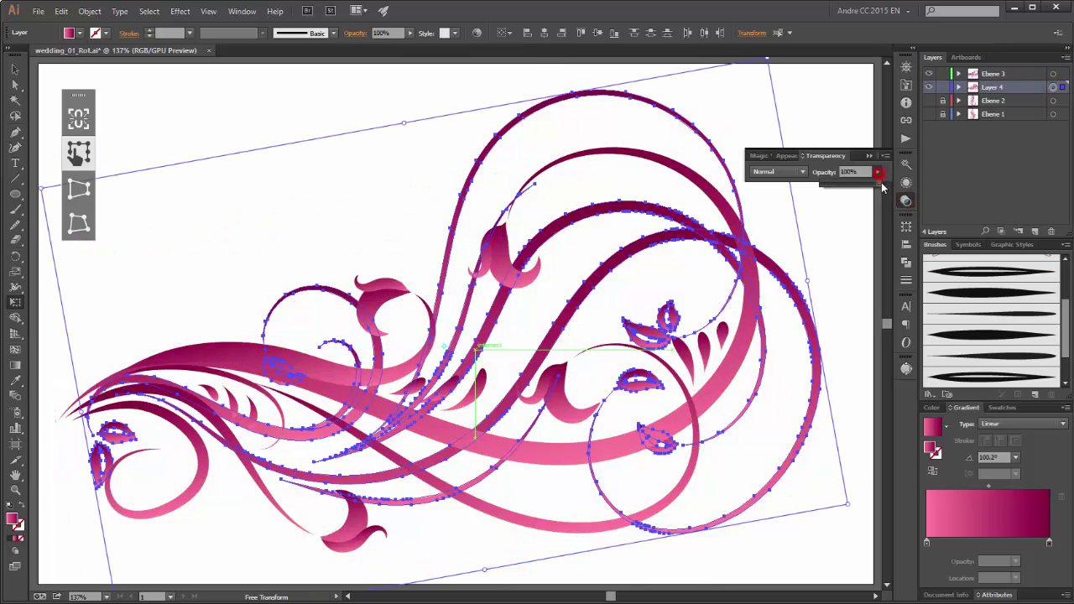
left_click_drag(845, 186, 834, 188)
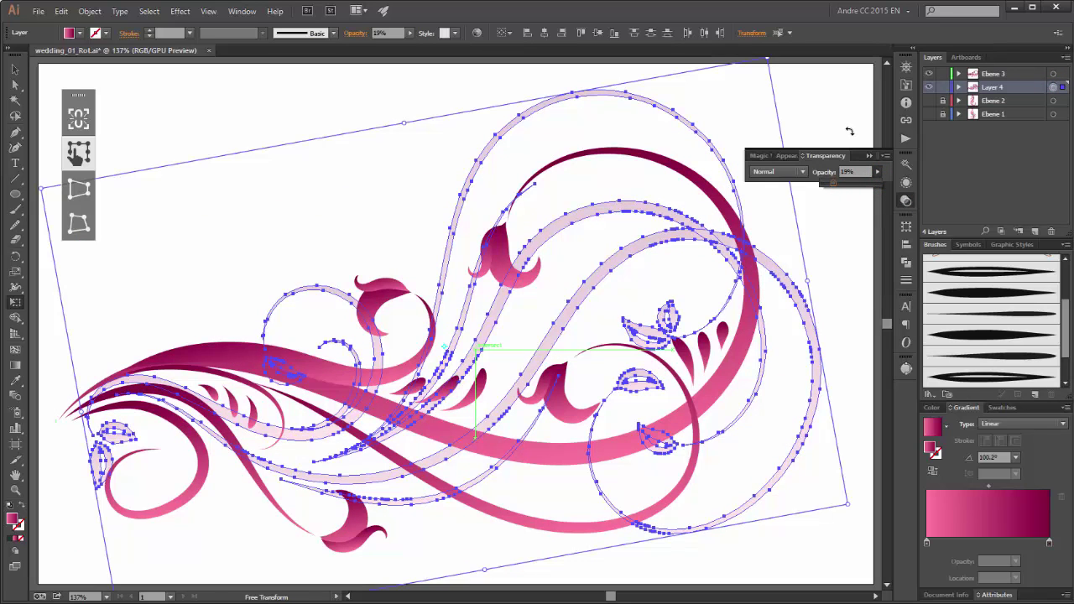
Step: Hide the selection edges, and rotate the faded Layer 4 swirl about 8° clockwise and shift it down behind the Ebene 3 swirl
key("v")
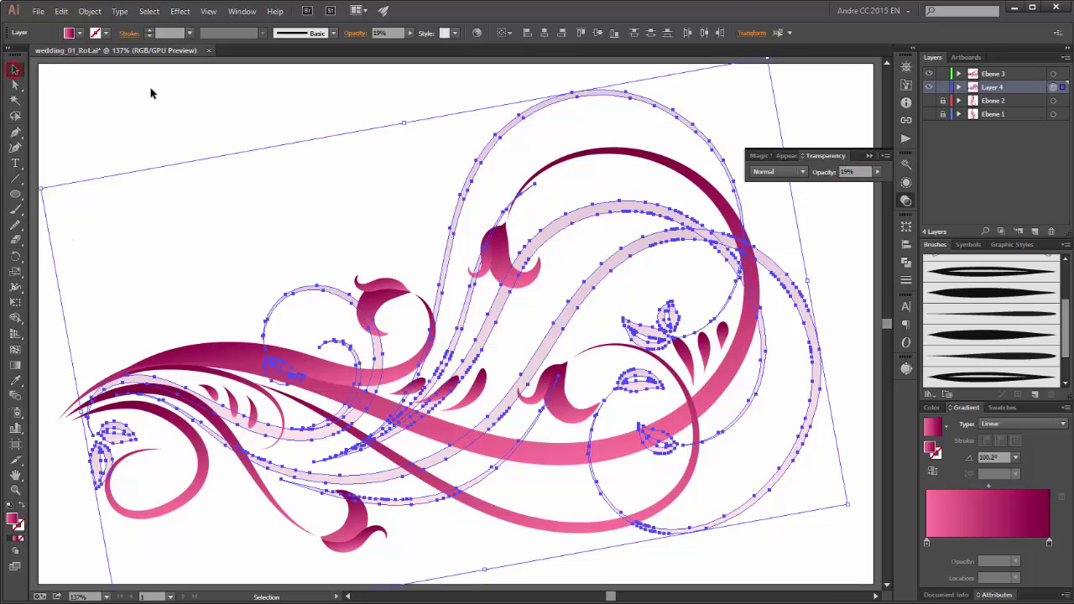
key("ctrl+h")
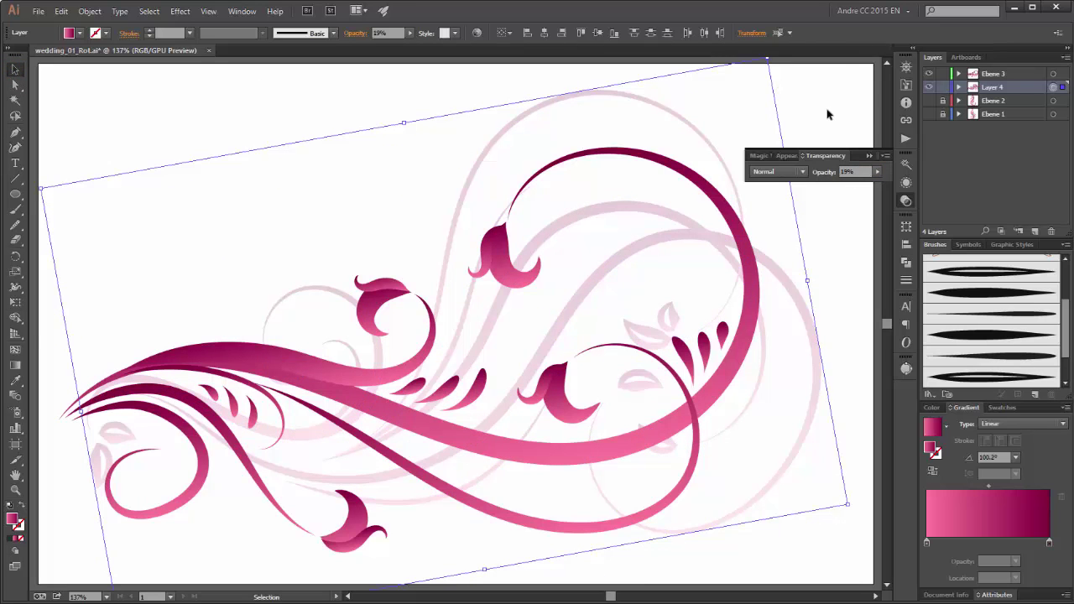
left_click(15, 302)
left_click_drag(180, 140, 228, 114)
left_click_drag(435, 123, 436, 182)
left_click_drag(605, 333, 592, 333)
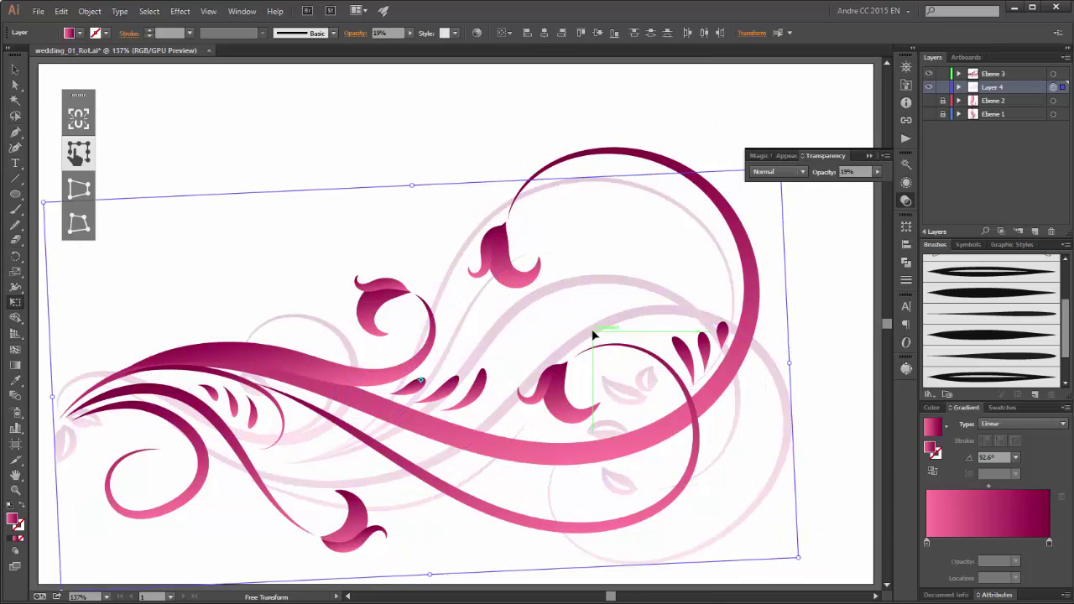
left_click(869, 158)
Step: Enlarge the Ebene 3 and Layer 4 swirls together to span the artboard's width, reposition them slightly and deselect them
left_click(1053, 74)
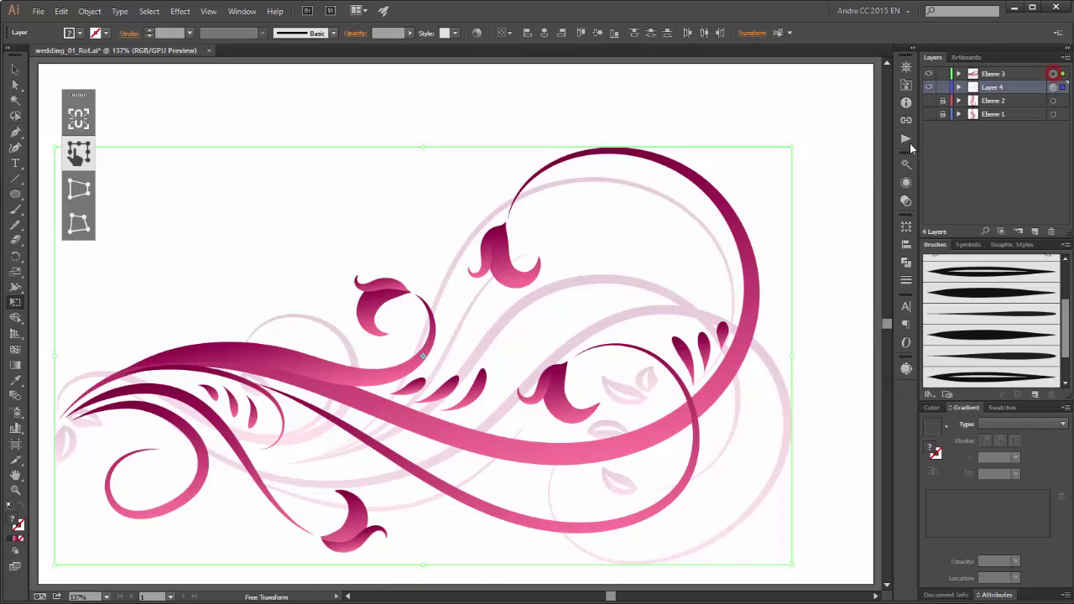
left_click_drag(790, 147, 850, 89)
left_click_drag(686, 256, 685, 267)
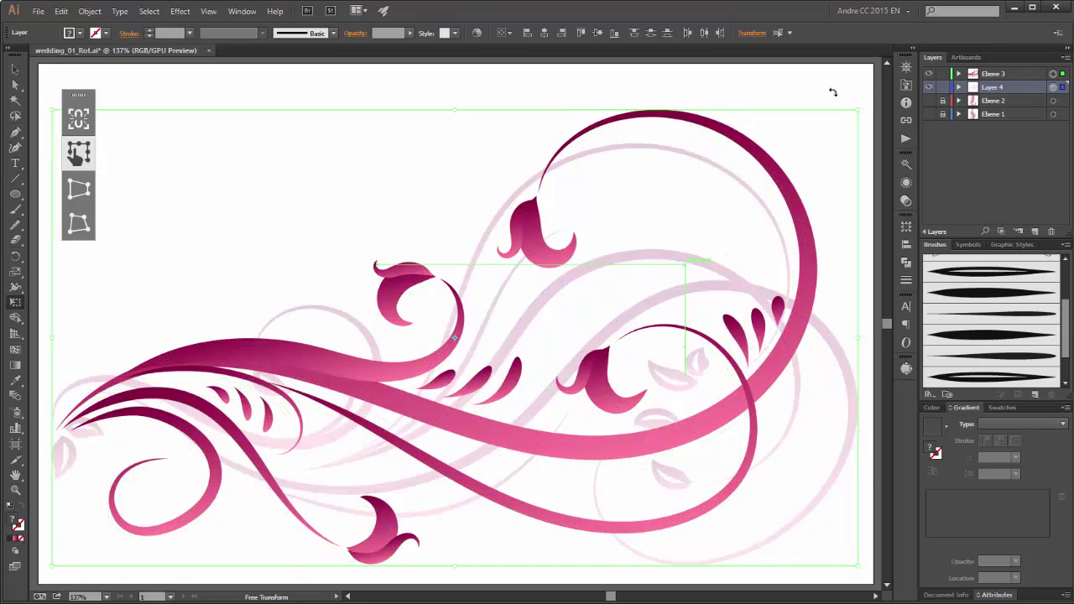
left_click(15, 70)
left_click(855, 87)
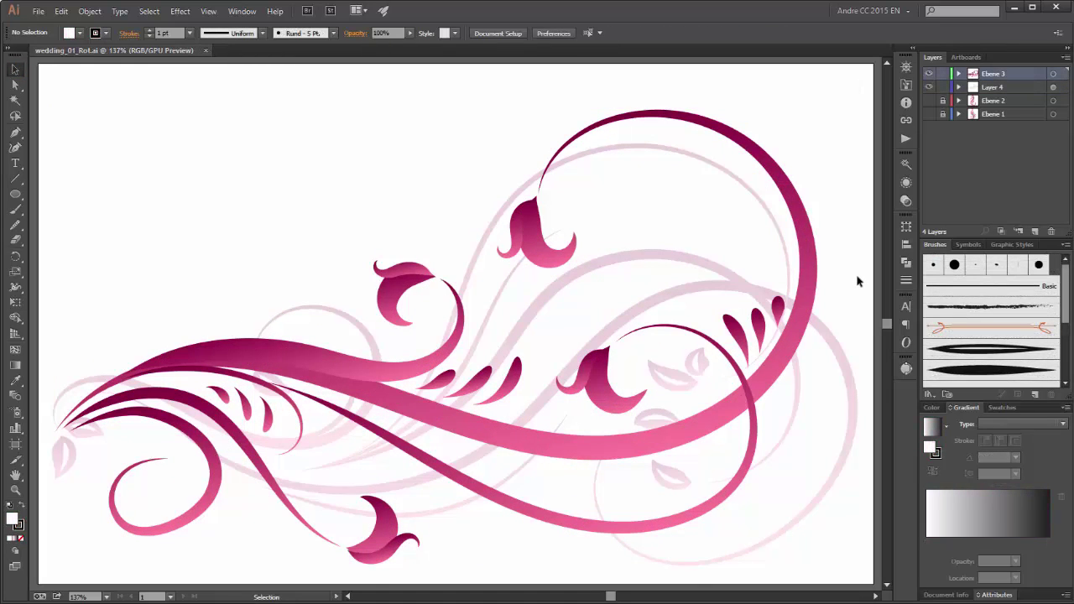
Step: Choose the butterfly brush Scatter Brush 2 from the Free_brushes_Brush library and paint a short diagonal row above the main stem
left_click(906, 85)
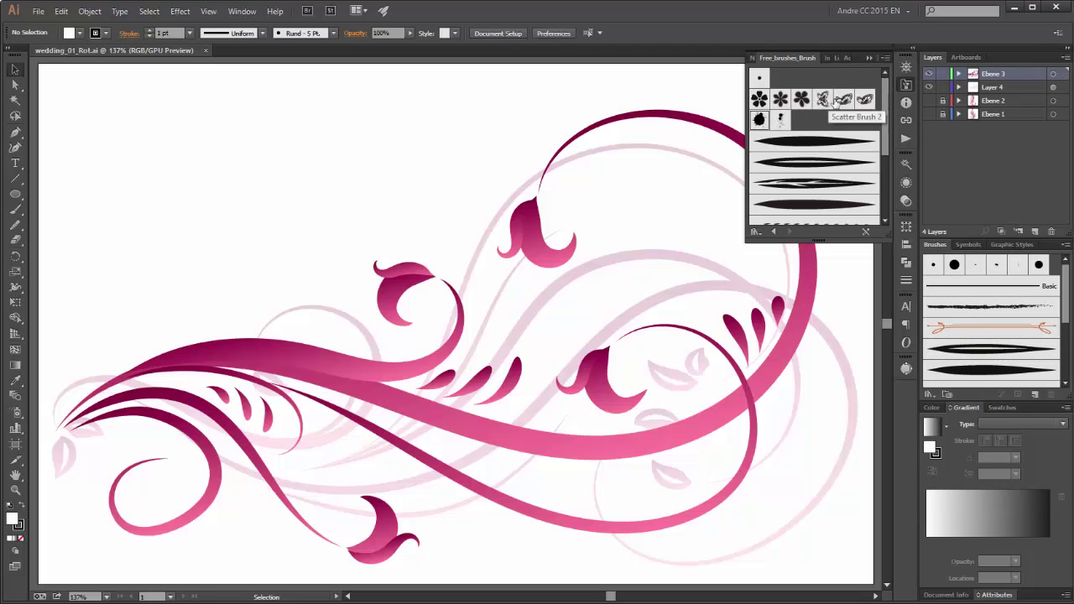
left_click(843, 99)
left_click(15, 209)
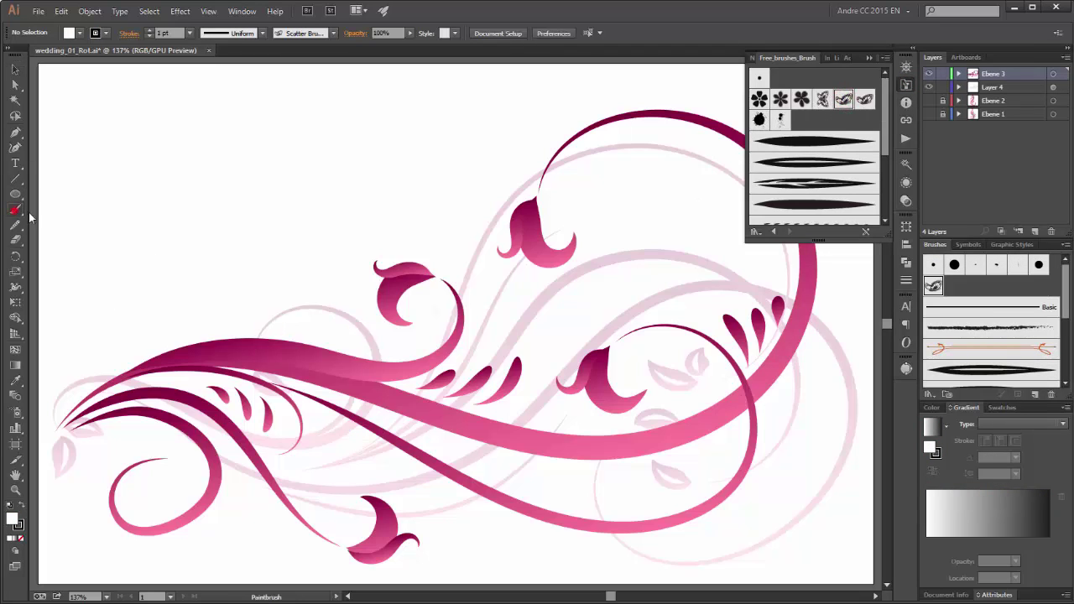
left_click_drag(136, 303, 243, 233)
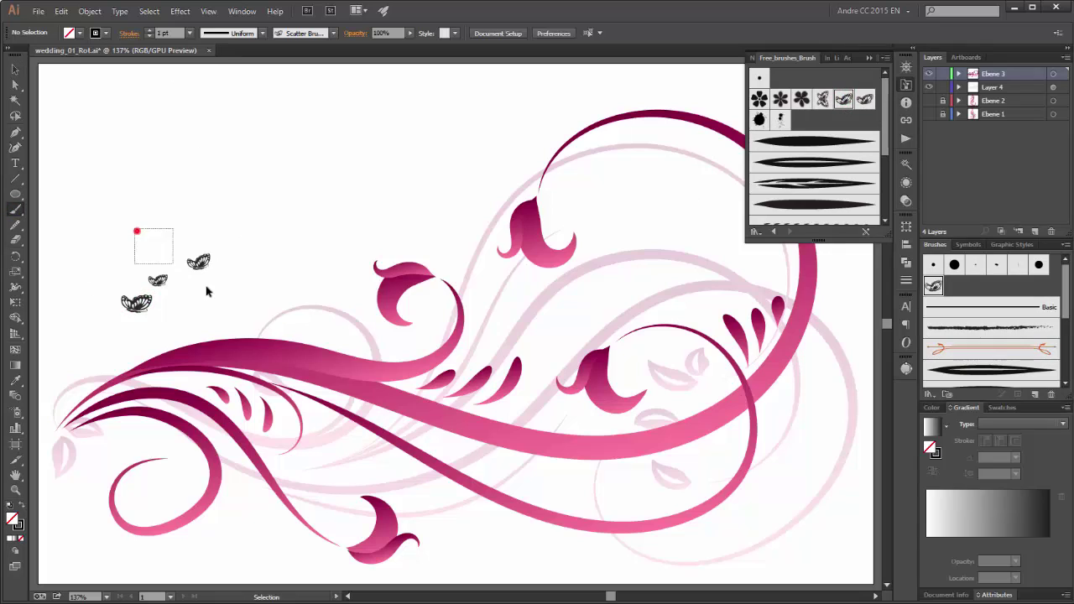
Step: Recolour the butterfly stroke with the C=35 M=100 Y=35 K=10 swatch and raise its stroke weight for larger butterflies
left_click(104, 33)
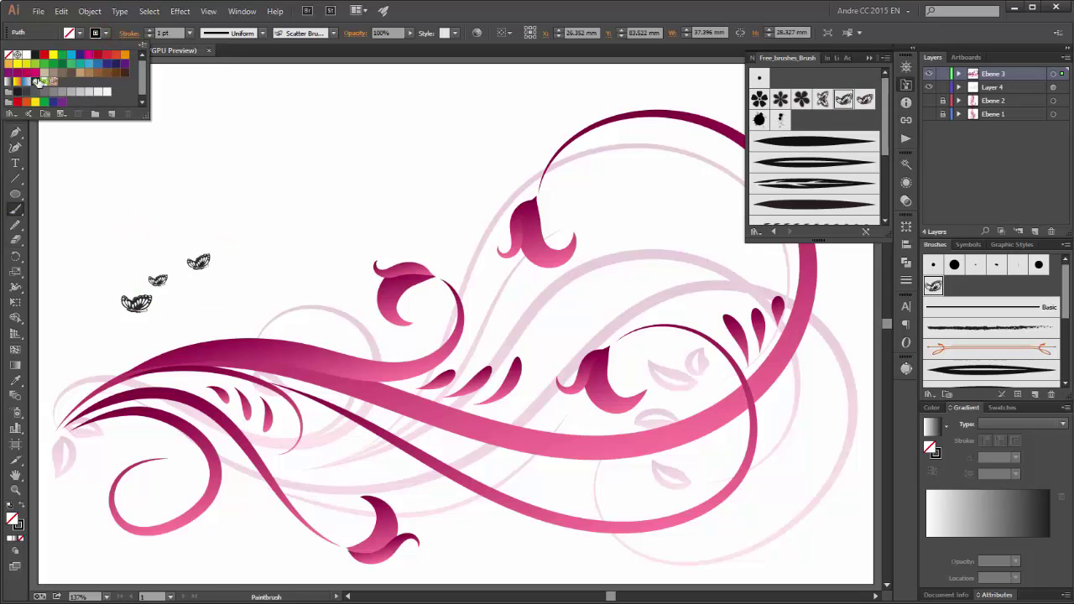
left_click(22, 74)
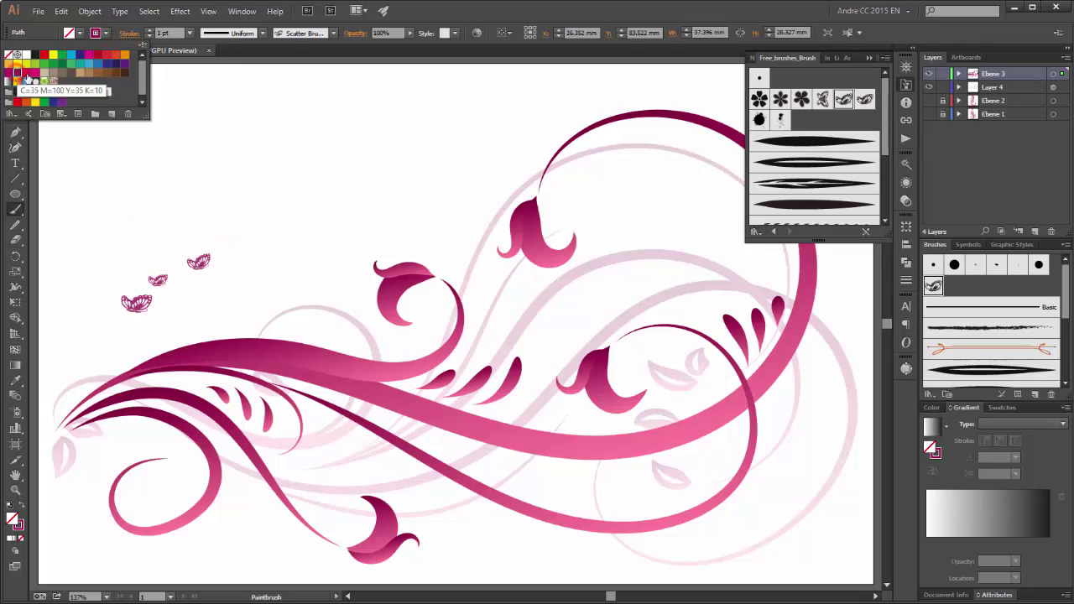
left_click(149, 30)
left_click_drag(157, 307, 131, 292)
Step: Paint two more large butterflies beside the first ones, and a trail of tiny ones beneath them with a 0.5 pt stroke
left_click(197, 302, "ctrl")
left_click_drag(257, 263, 329, 207)
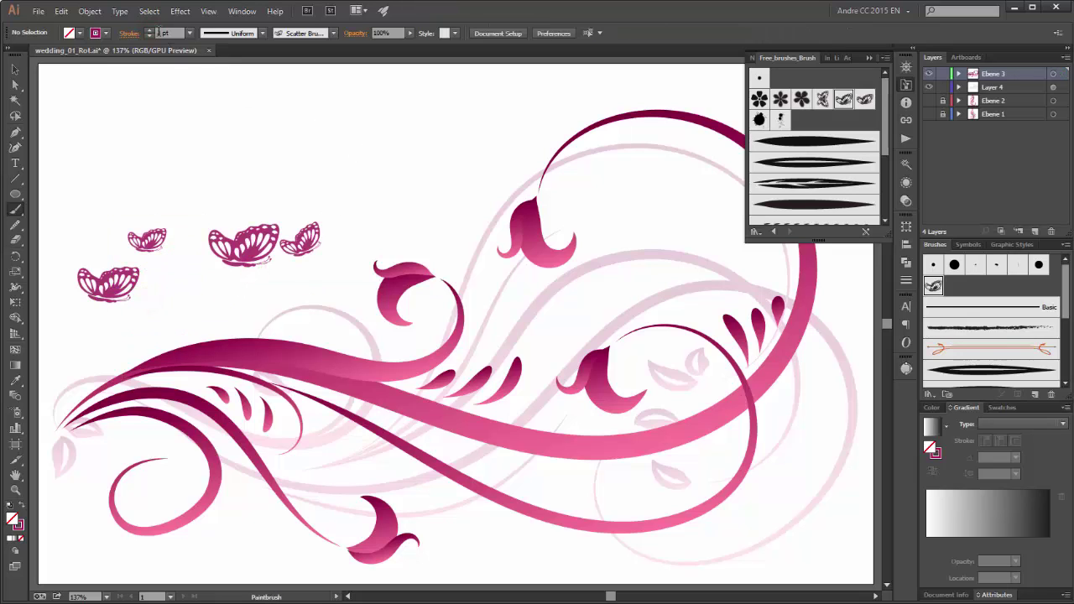
left_click(191, 33)
left_click(201, 54)
left_click_drag(177, 288, 317, 276)
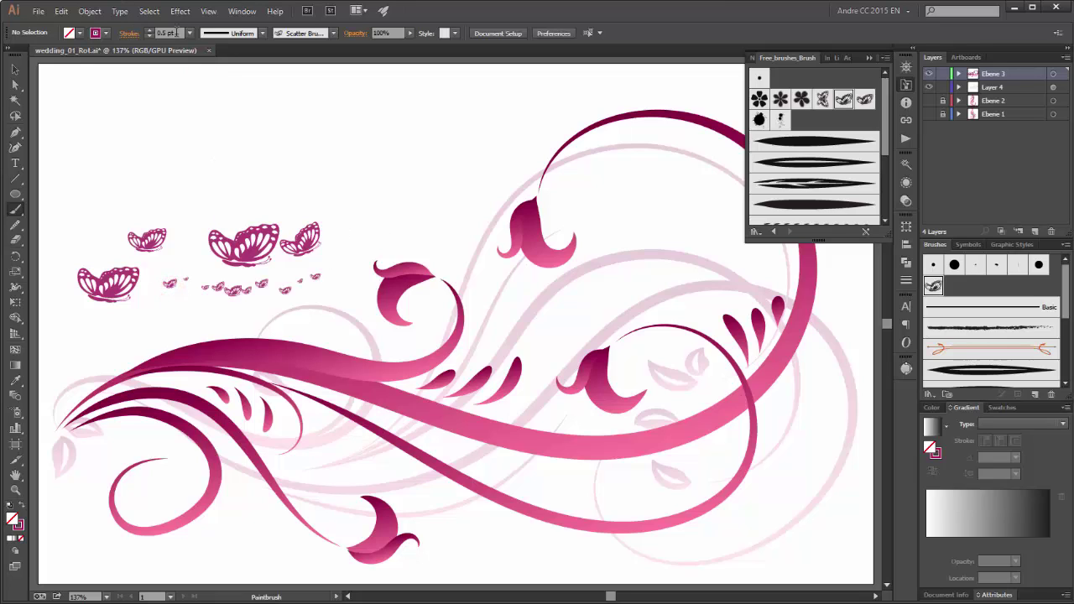
Step: Set the stroke to 0.75 pt and paint small butterflies rising above the upper curl and just above the stem's start
left_click(191, 33)
left_click(199, 69)
left_click_drag(342, 239, 426, 192)
left_click_drag(86, 338, 124, 324)
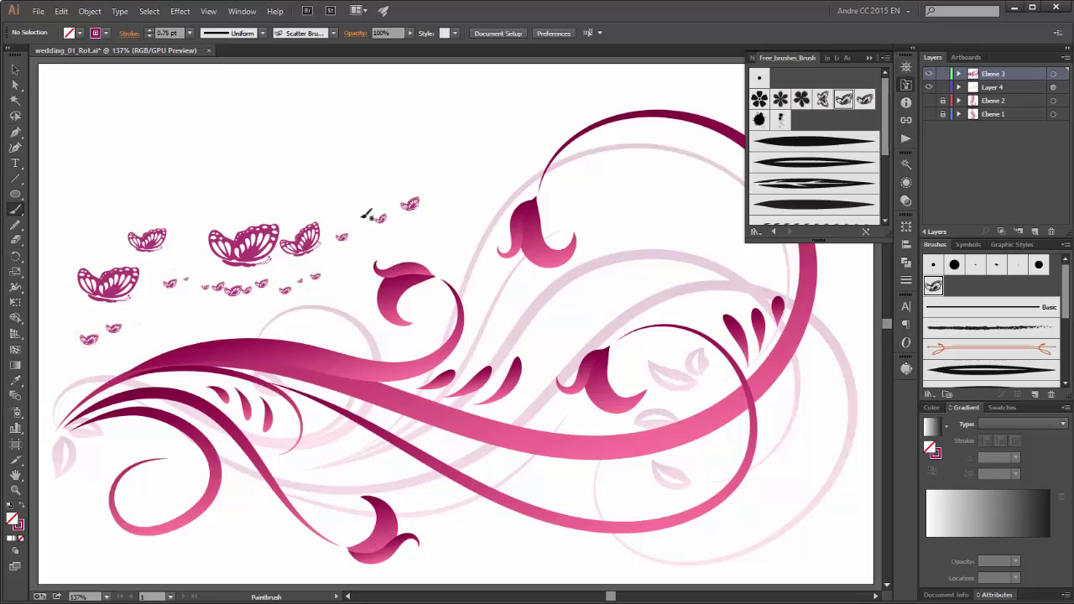
Step: Choose the solid five-petal flower scatter brush, set the stroke to 1 pt and paint small flowers where the stems begin
left_click(802, 99)
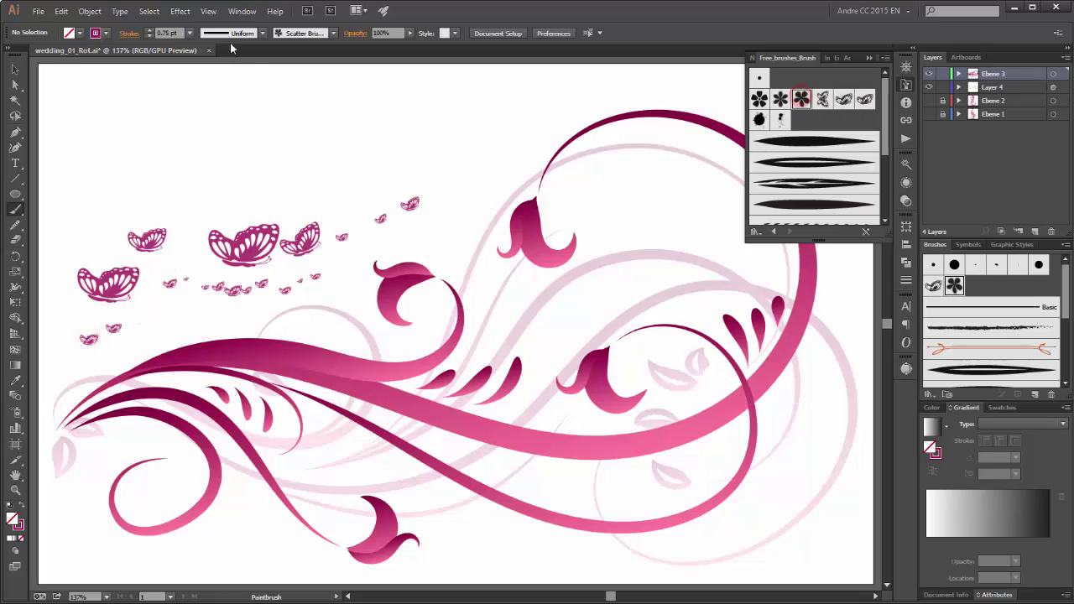
left_click(191, 33)
left_click(222, 90)
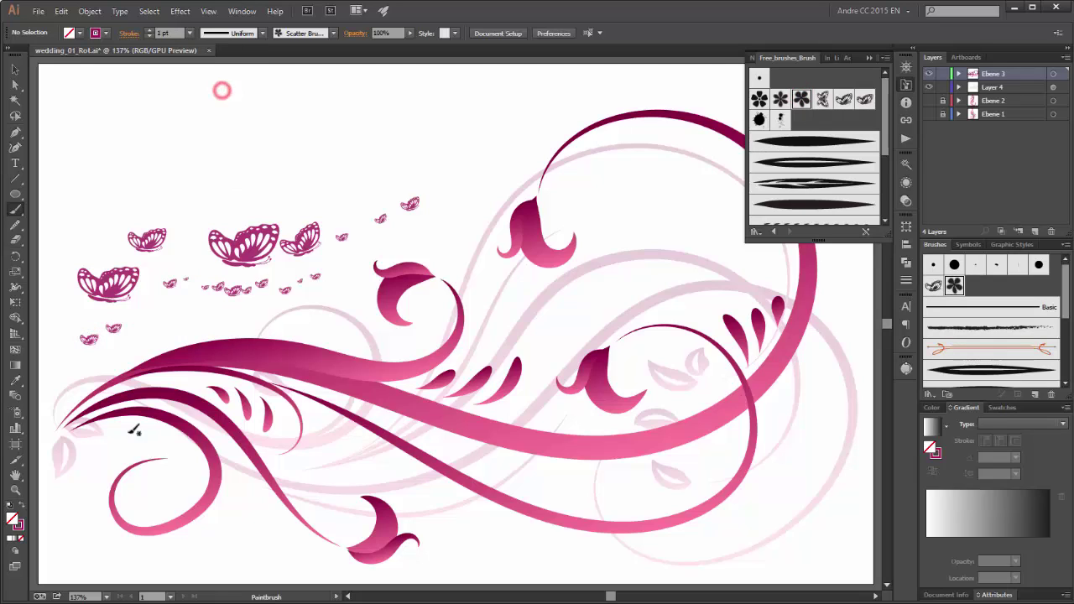
left_click_drag(86, 419, 137, 386)
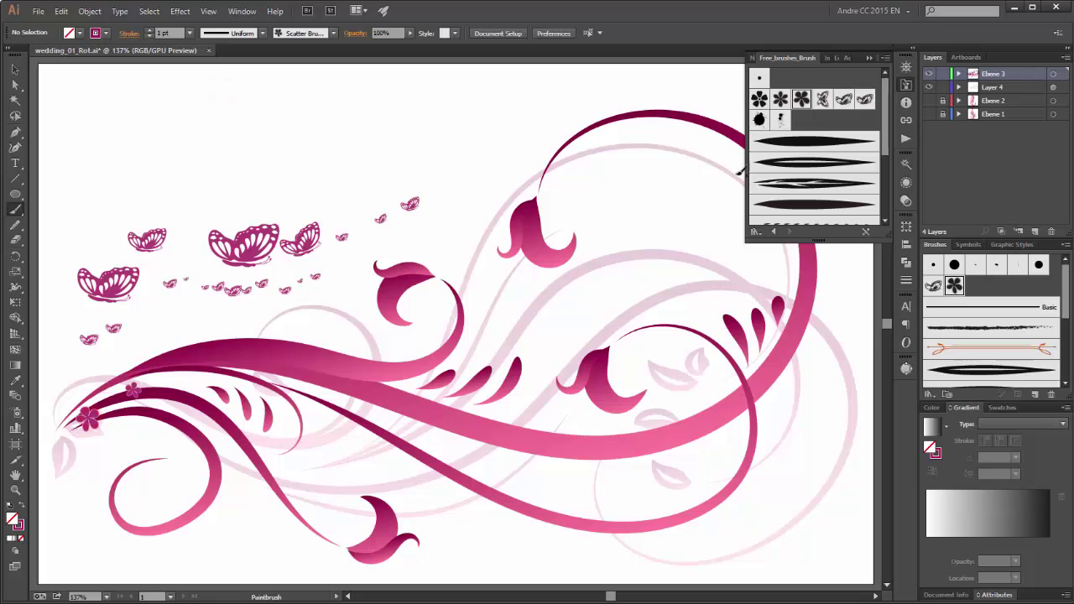
Step: Raise the stroke weight to 4 pt and paint larger flowers clustered over the starting point of the stems
left_click(149, 32)
left_click(149, 31)
left_click(148, 31)
left_click_drag(189, 401, 193, 400)
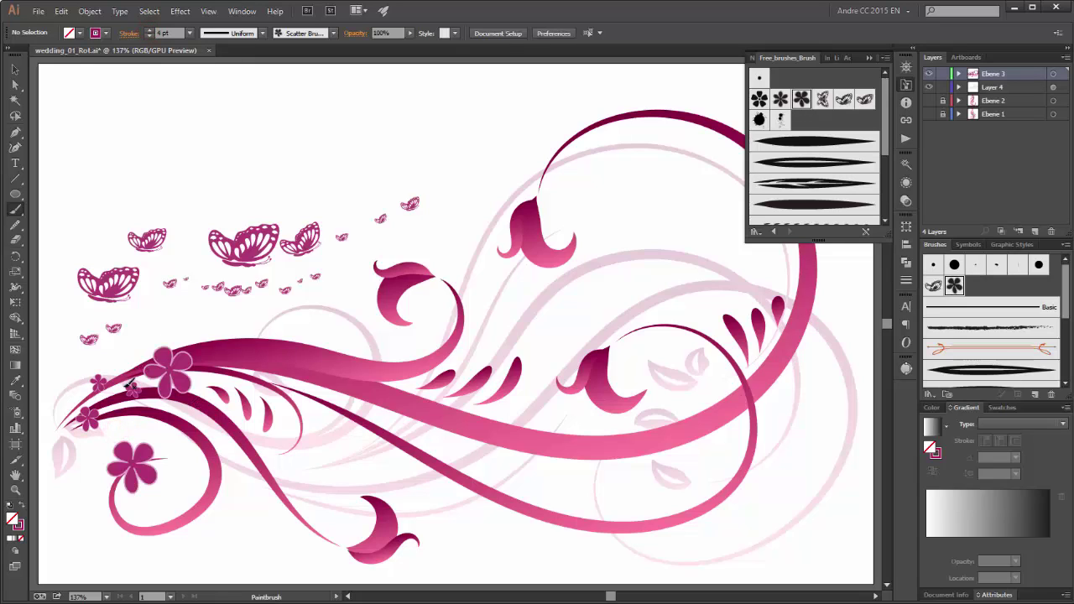
left_click_drag(109, 426, 159, 432)
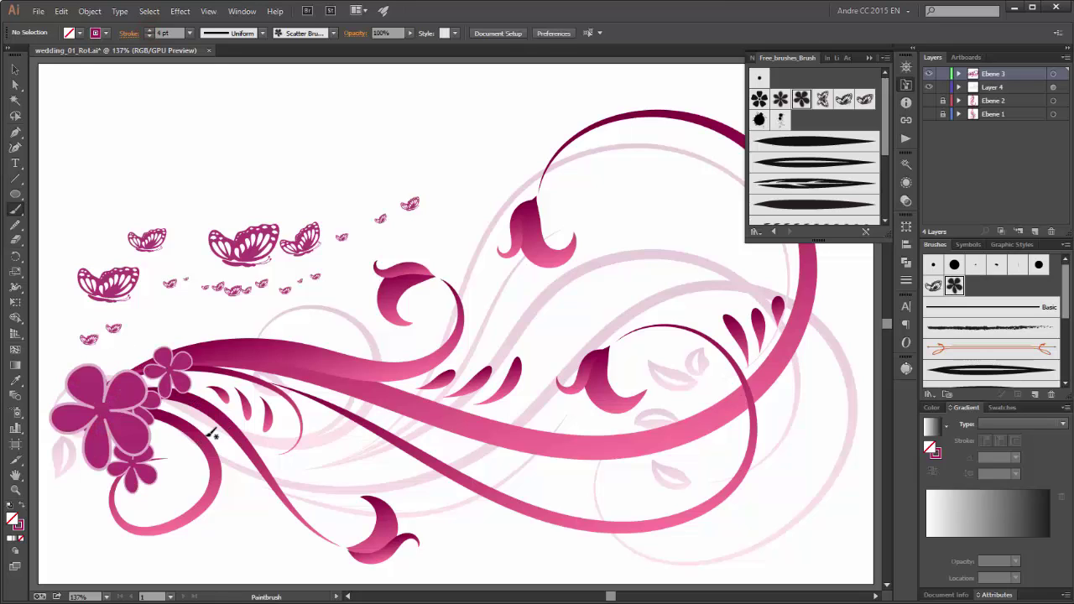
Step: Choose the ink splatter scatter brush, add a new layer beneath all others and paint a large splatter behind the flowers and butterflies
left_click(759, 119)
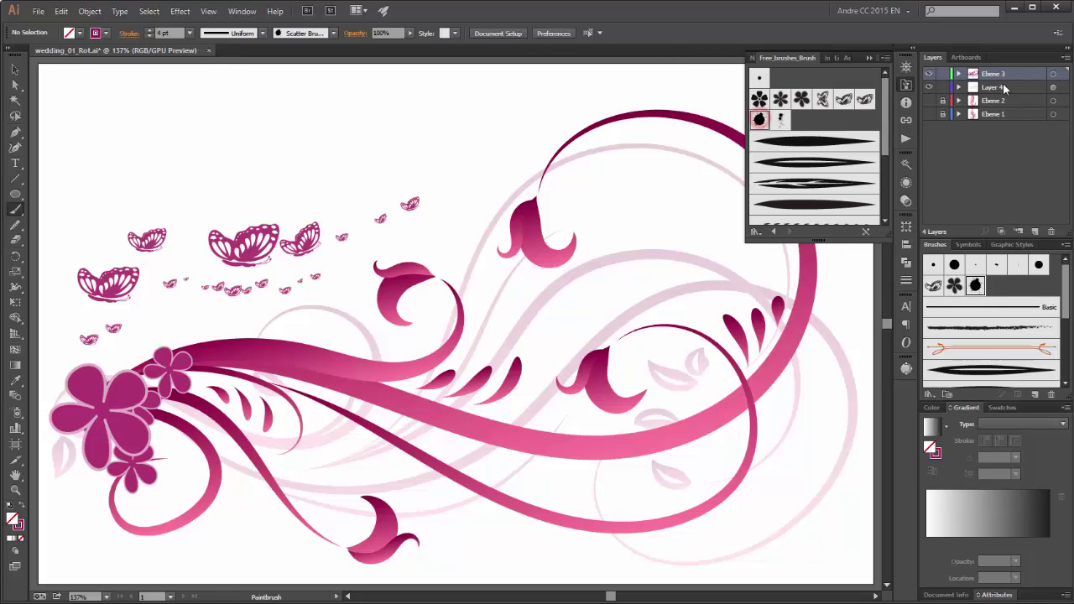
left_click(1035, 231)
left_click_drag(1010, 72, 1010, 136)
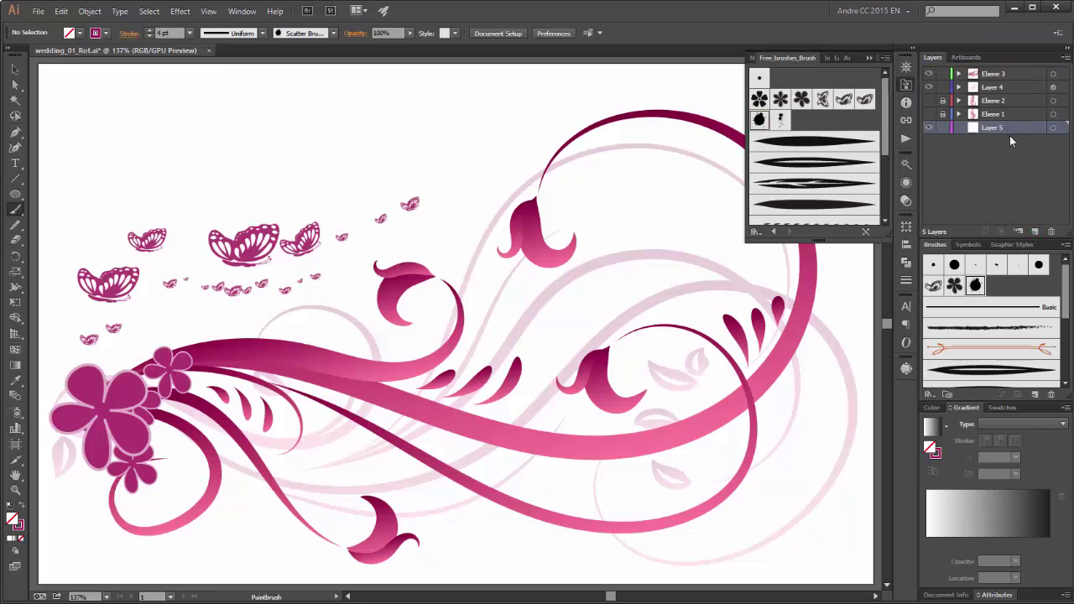
left_click_drag(223, 356, 151, 372)
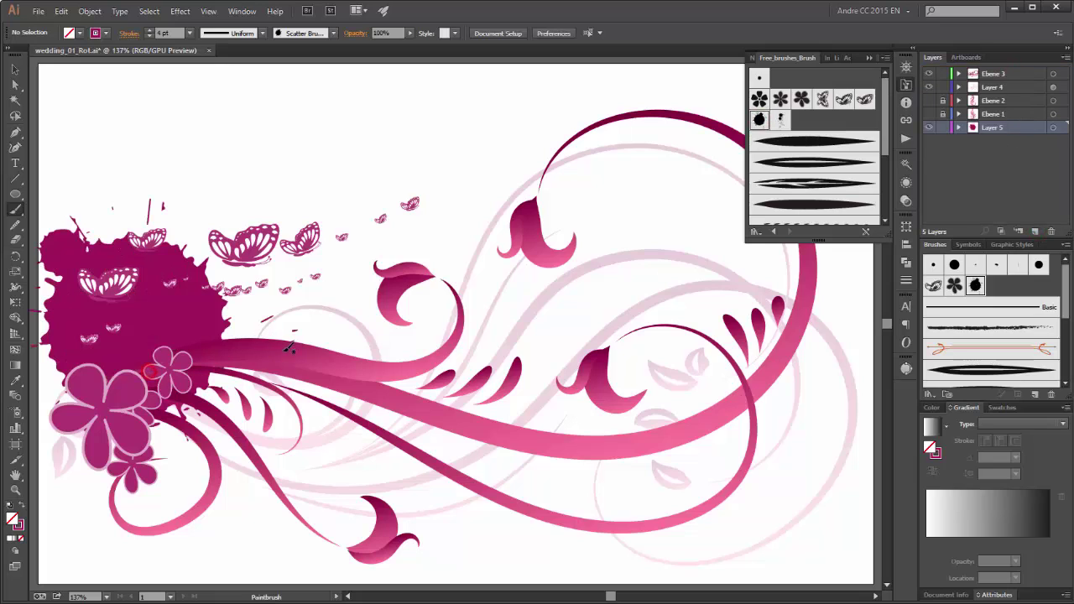
Step: Select the ink splatter on the lowest layer and move it down so it sits behind the flowers
left_click(1054, 127)
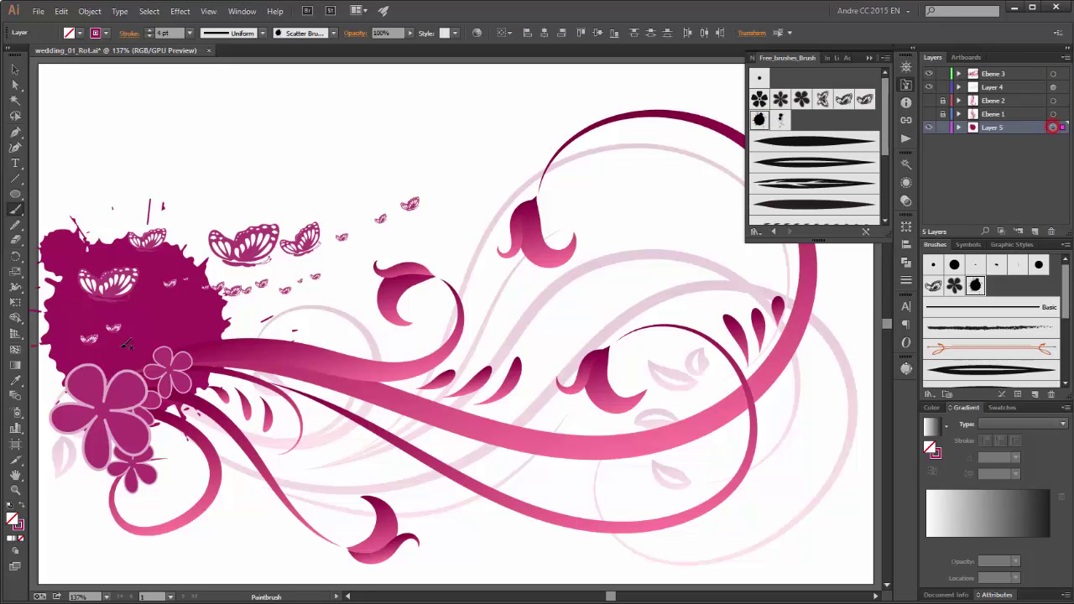
left_click(15, 70)
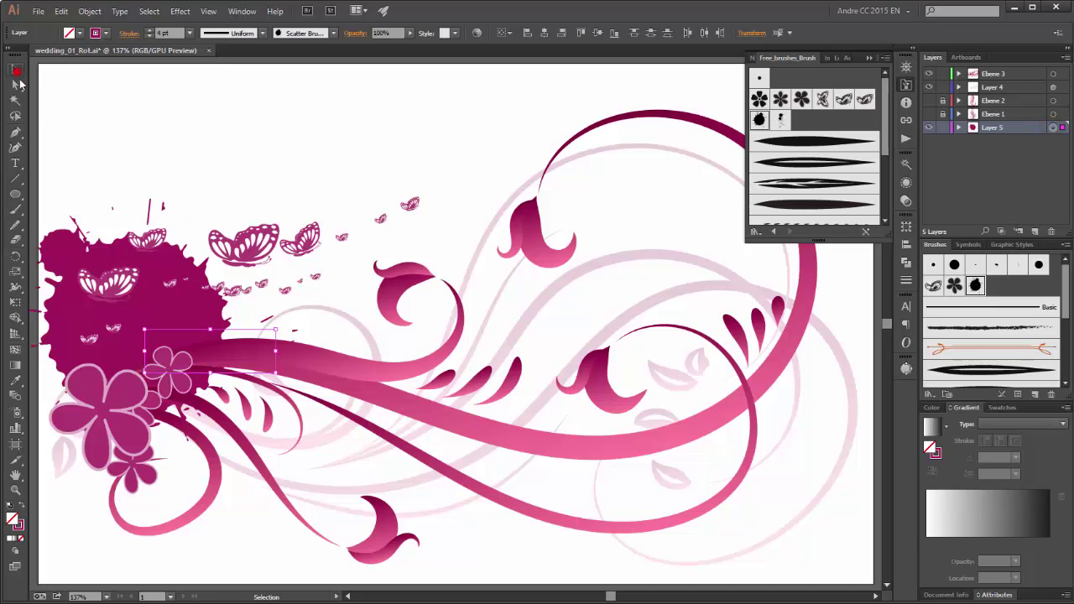
key("e")
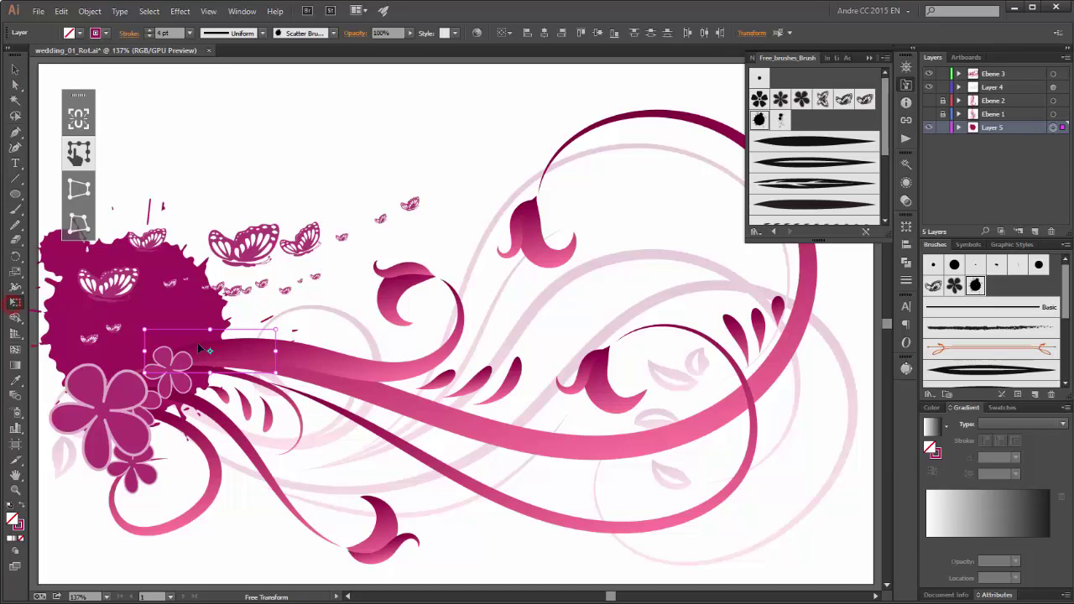
mouse_move(197, 343)
left_mouse_down()
mouse_move(222, 411)
mouse_move(236, 414)
mouse_move(214, 433)
left_mouse_up()
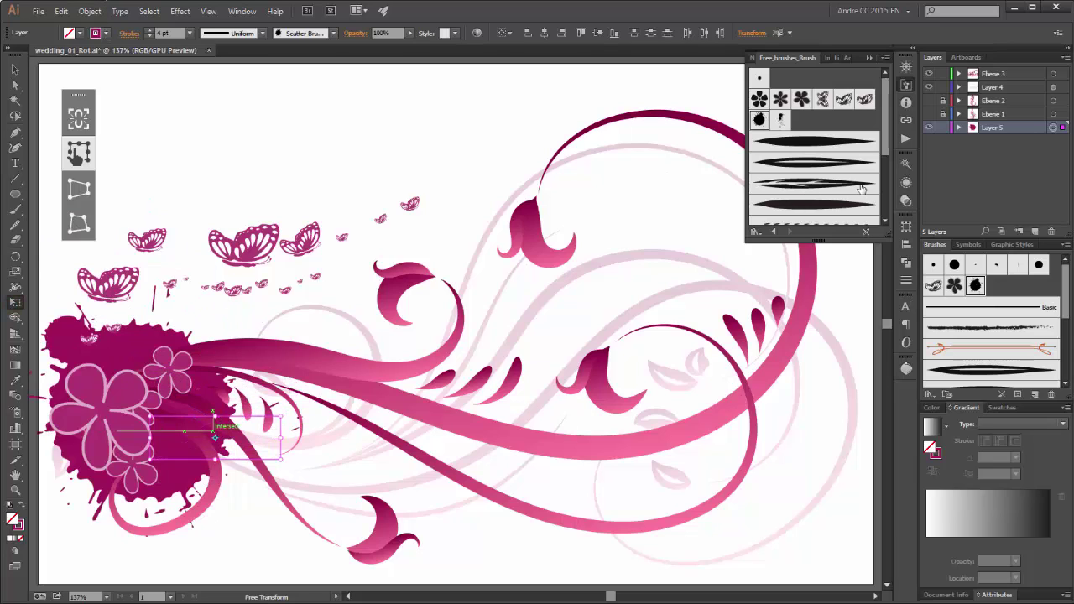
Step: Recolour the splatter's stroke to a lighter pink, RGB 214, 91, 155, and collapse the floating brush library
left_click(937, 454)
double_click(937, 454)
mouse_move(480, 252)
left_mouse_down()
mouse_move(478, 261)
mouse_move(467, 249)
left_mouse_up()
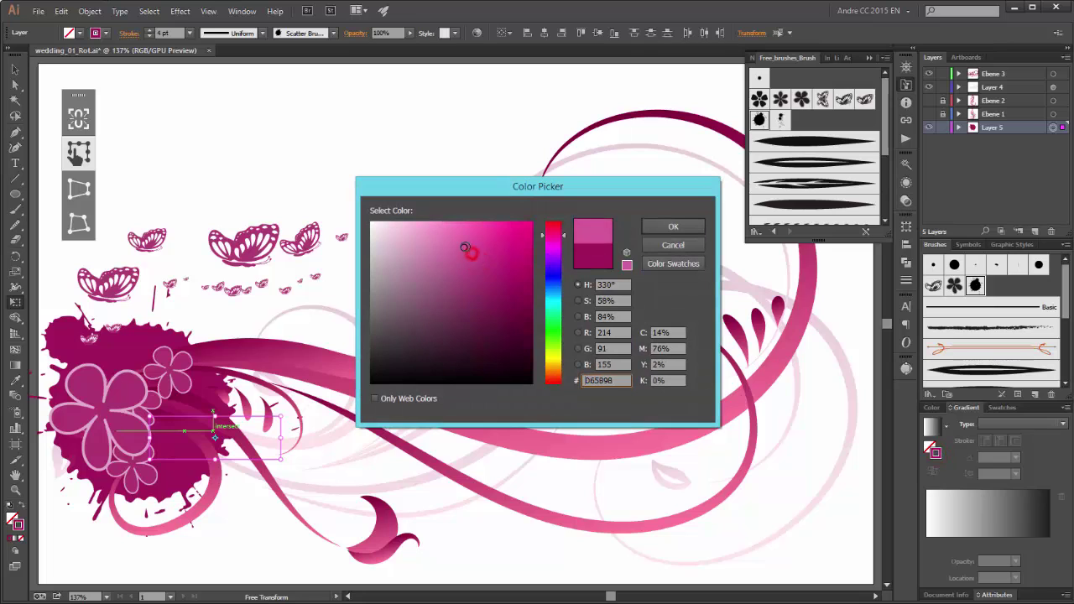
left_click(673, 227)
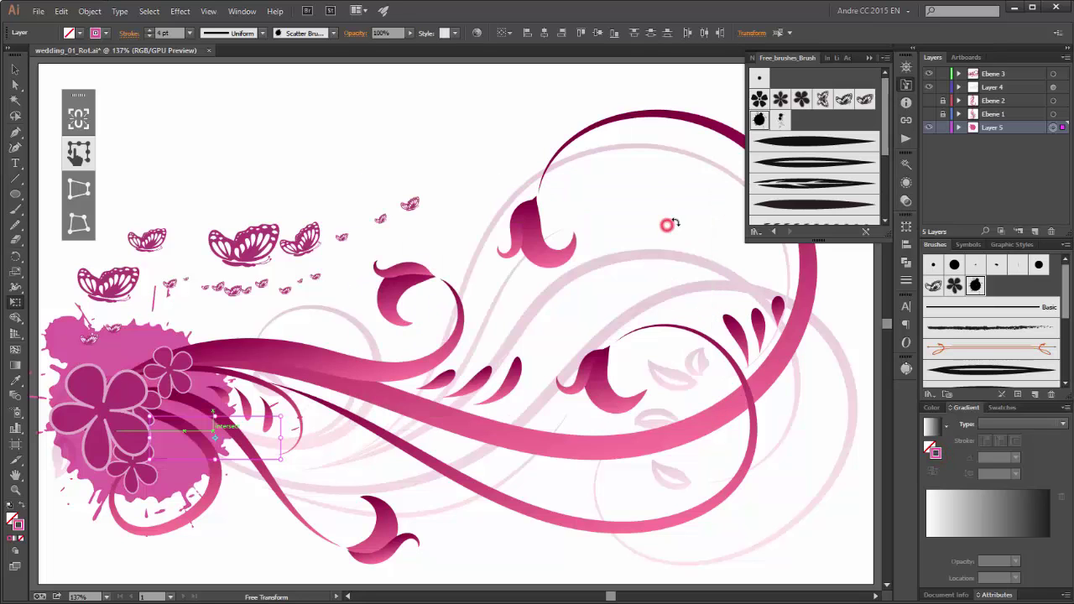
left_click(868, 58)
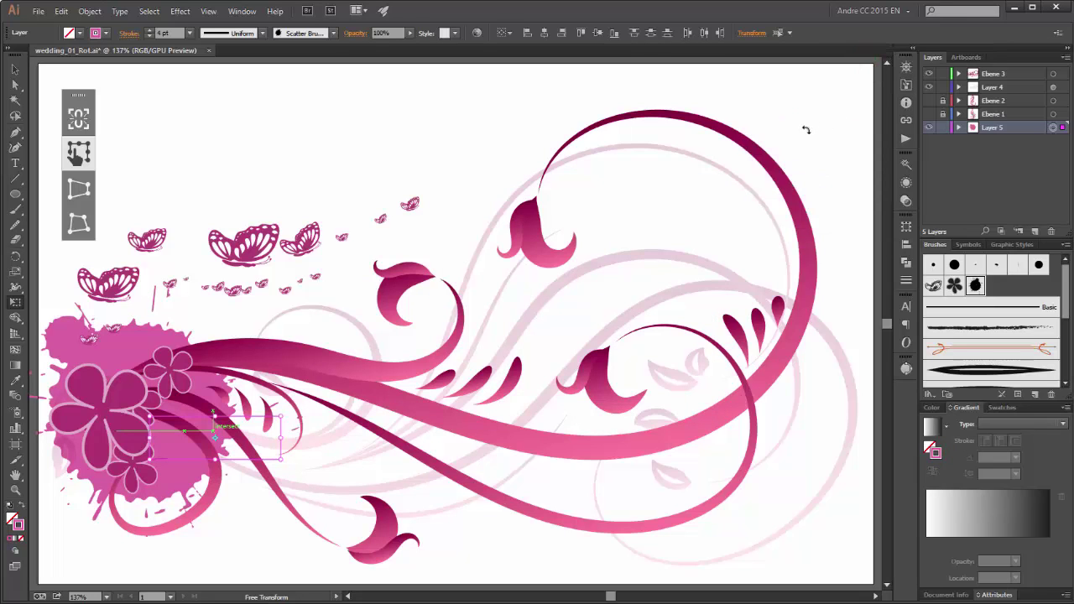
Step: Move the pair of tiny butterflies off the splatter to just above the start of the thick stem, and deselect them
key("v")
left_click(93, 334)
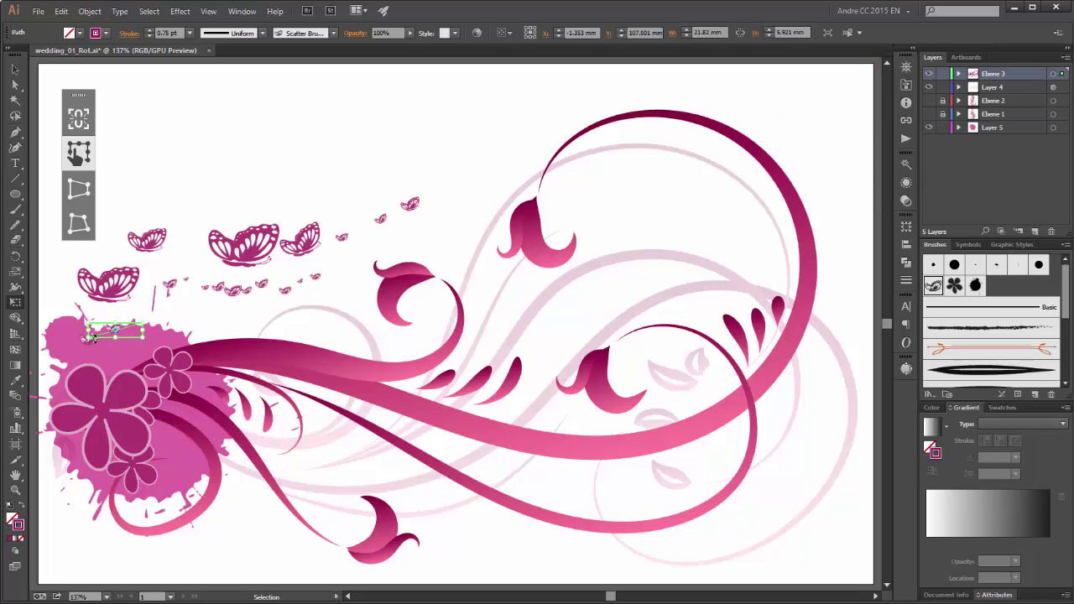
left_click_drag(100, 335, 199, 318)
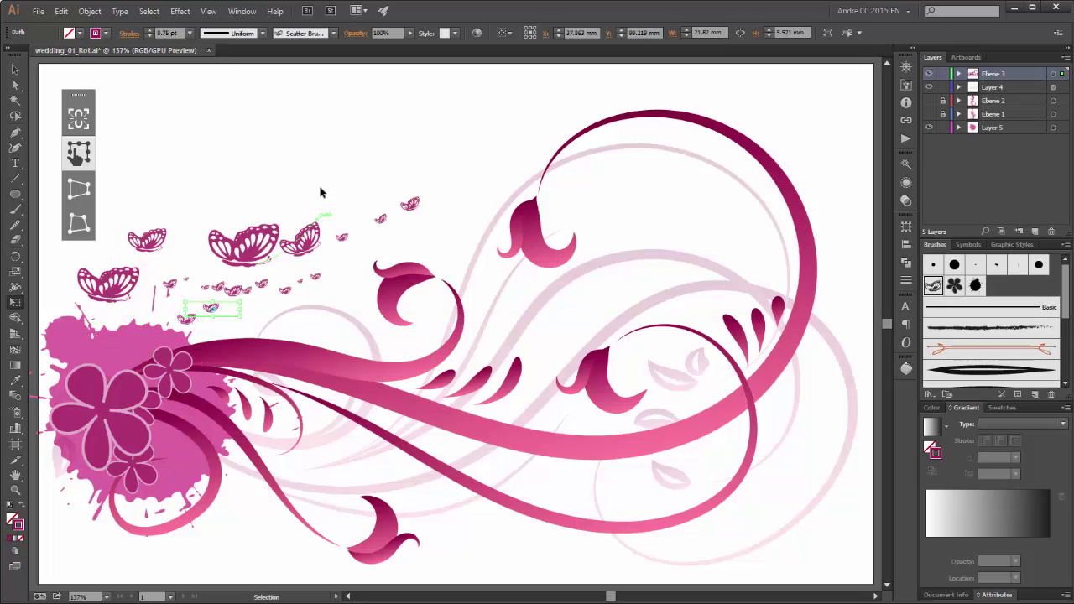
left_click(320, 171)
key("e")
left_click(15, 69)
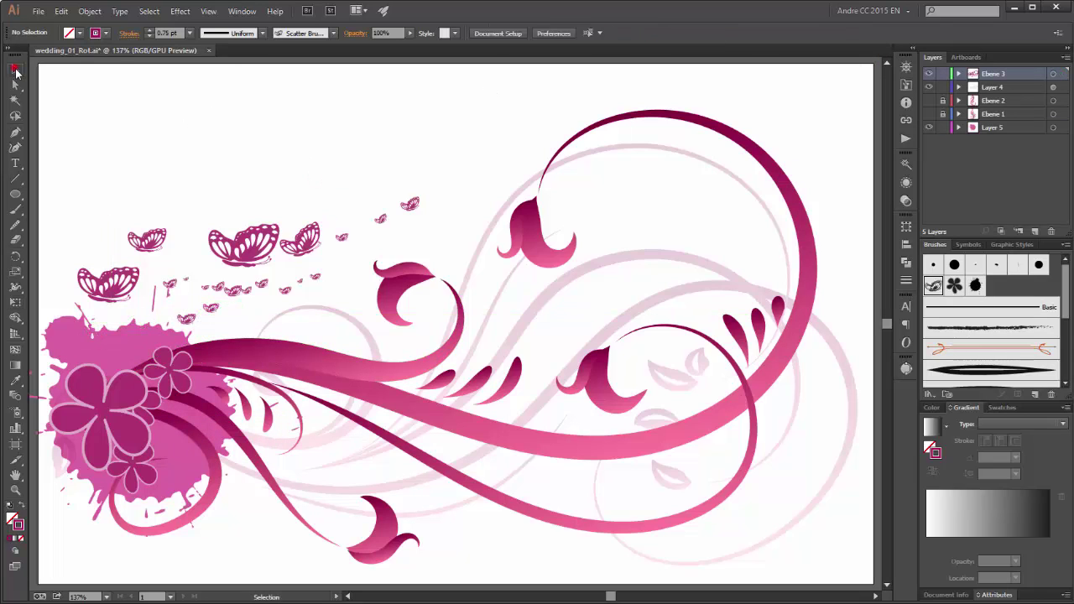